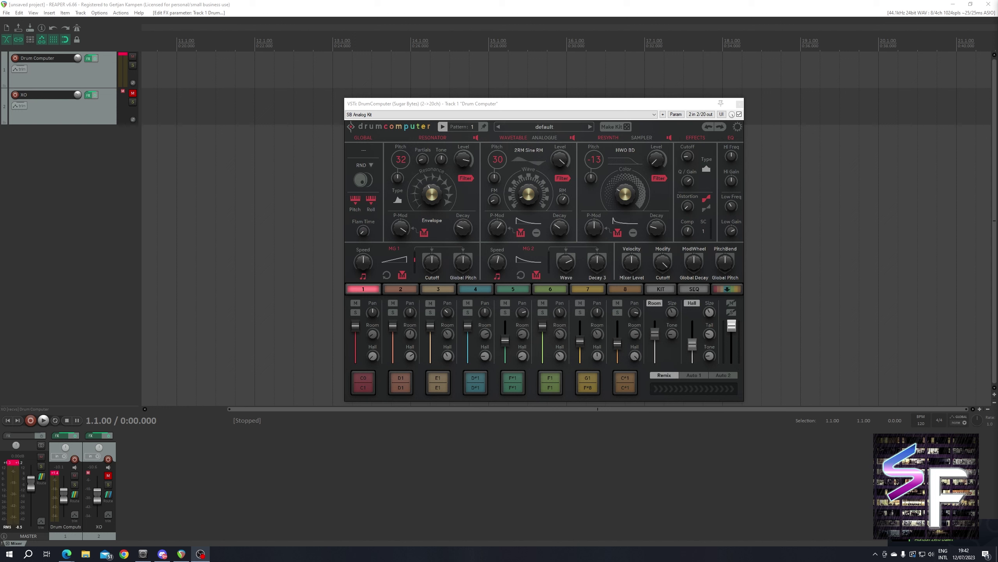
Exit Steam from its background process and return to the REAPER project.
{"action": "left_click", "coordinate": [875, 554]}
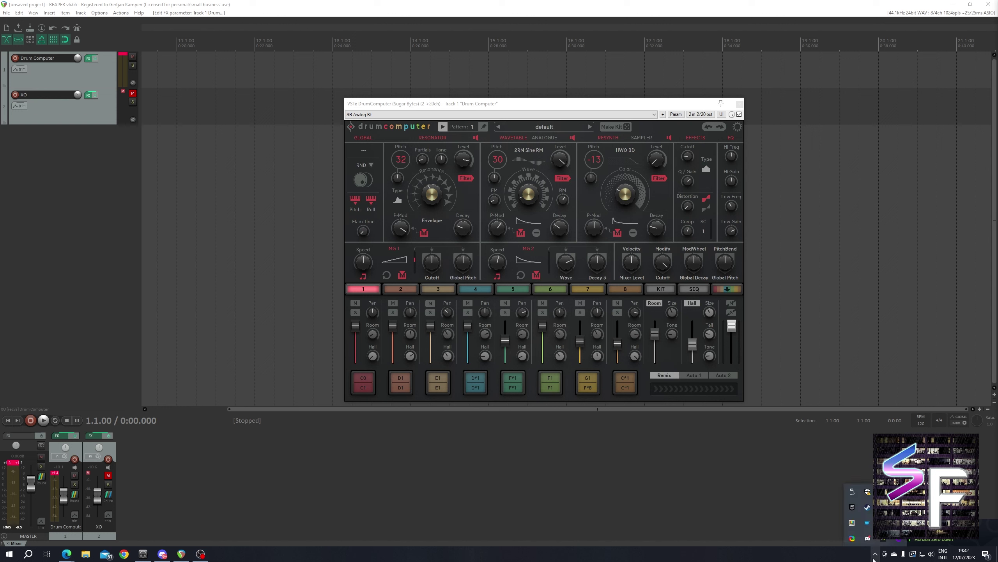
{"action": "right_click", "coordinate": [868, 508]}
{"action": "left_click", "coordinate": [890, 338]}
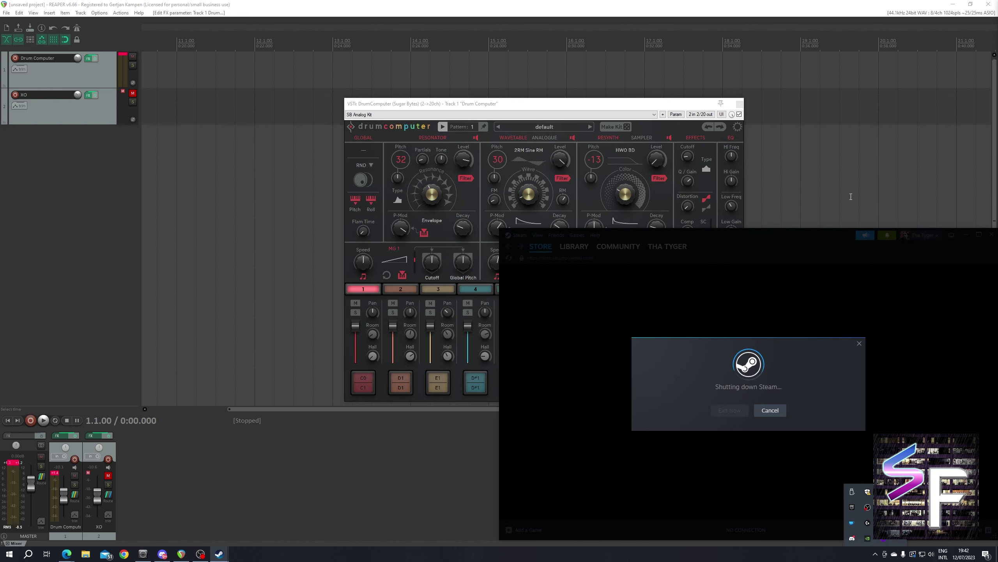
{"action": "left_click", "coordinate": [857, 197]}
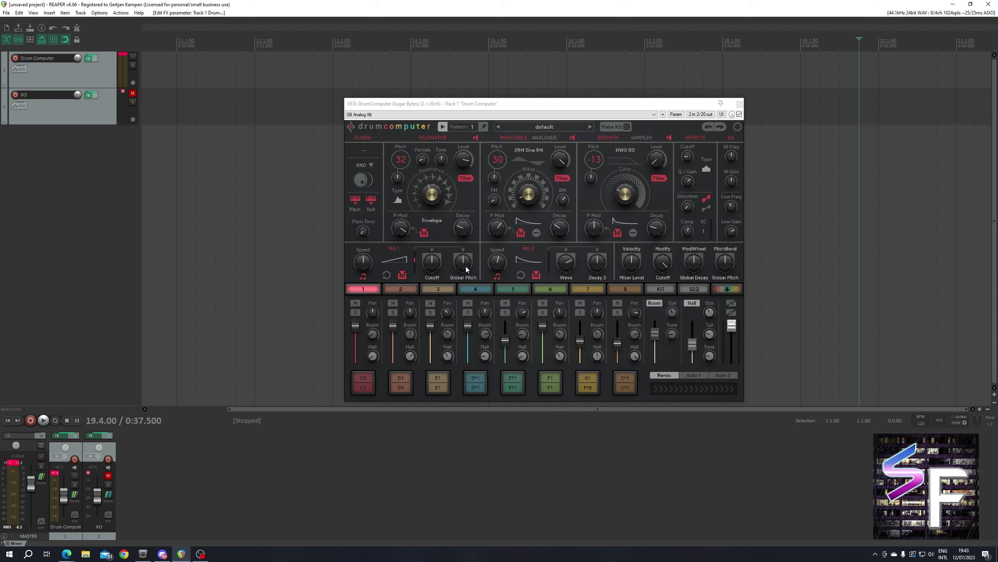
Select the XO track and return the play cursor to the start of the project.
{"action": "left_click", "coordinate": [650, 130]}
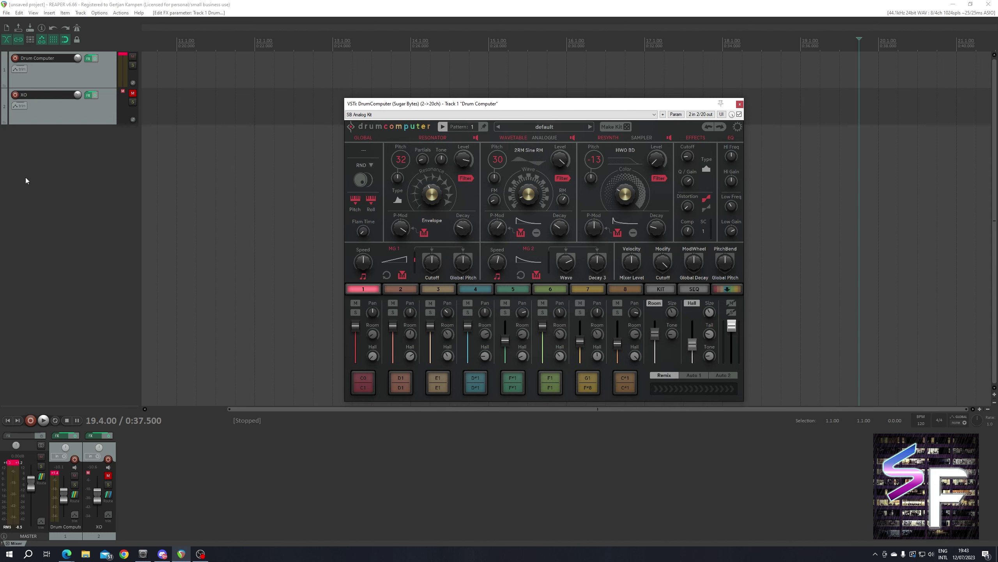
{"action": "left_click", "coordinate": [59, 113]}
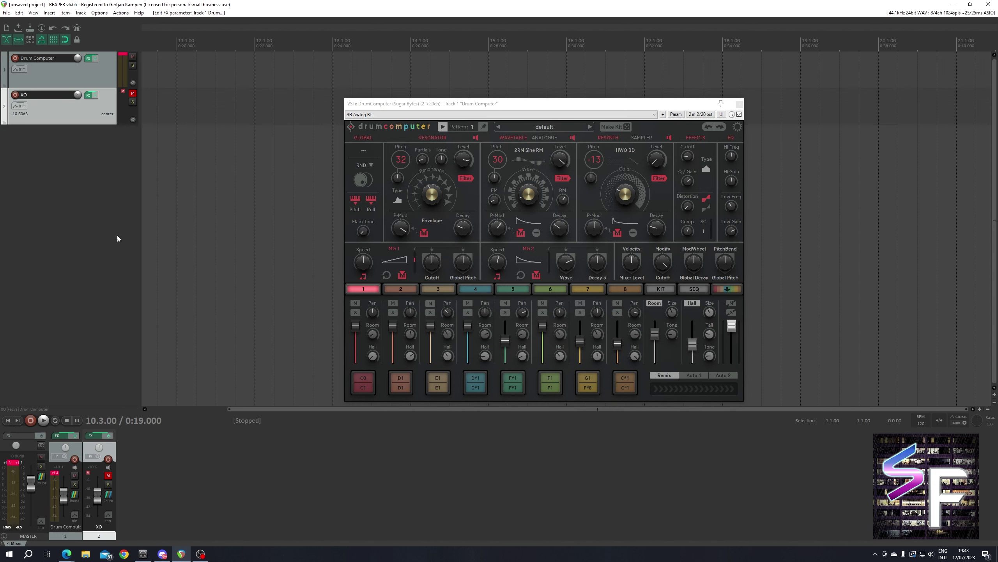
{"action": "left_click", "coordinate": [8, 420]}
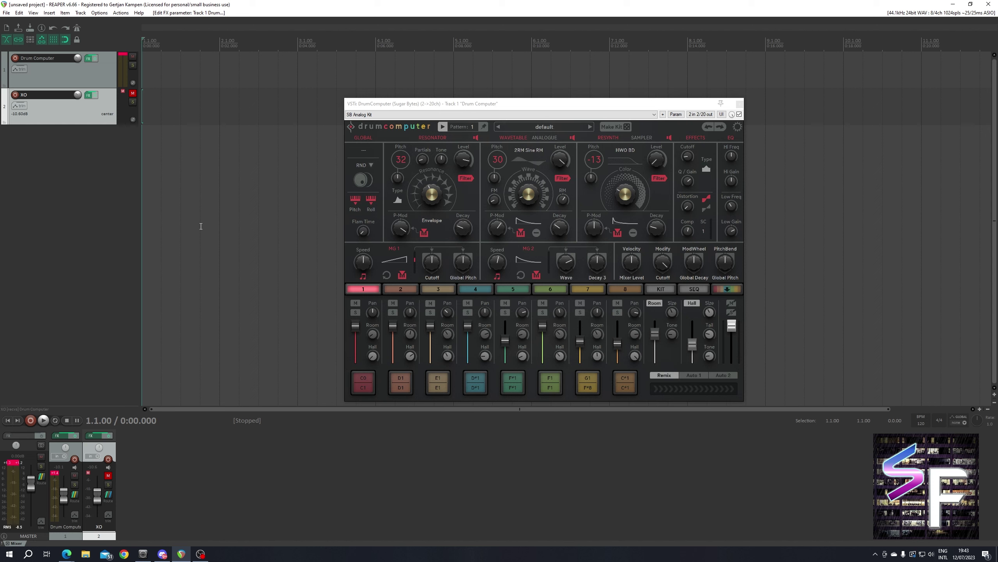
Show the drum sequencer and shorten the loop lengths of track 2 to 14 steps and track 4 to 10 steps.
{"action": "left_click", "coordinate": [727, 288]}
{"action": "left_click", "coordinate": [697, 293]}
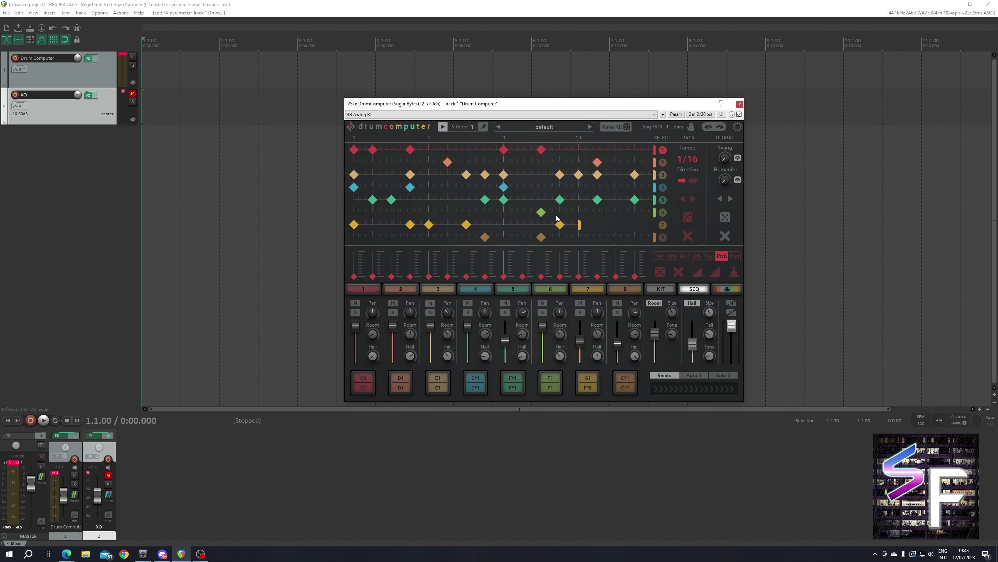
{"action": "left_click_drag", "start_coordinate": [652, 162], "coordinate": [551, 193]}
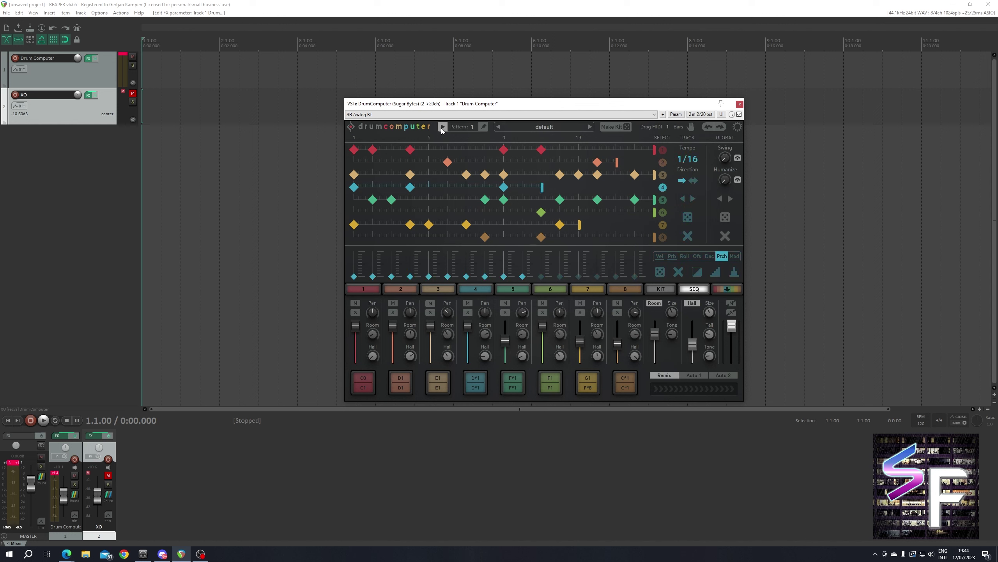
Start playback and extend the loop length of sequencer track 4 to 11 steps.
{"action": "left_click", "coordinate": [362, 3]}
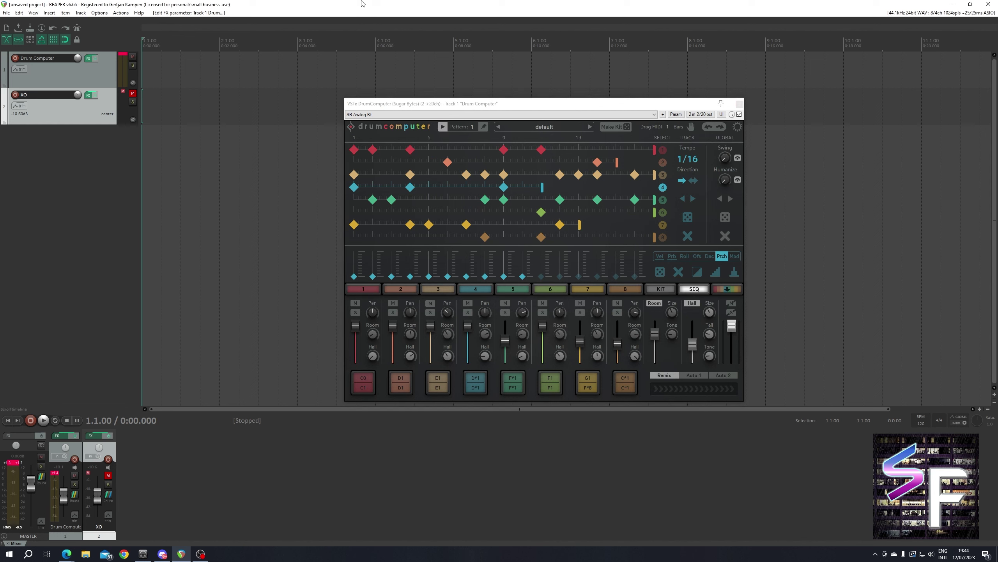
{"action": "key", "text": "space"}
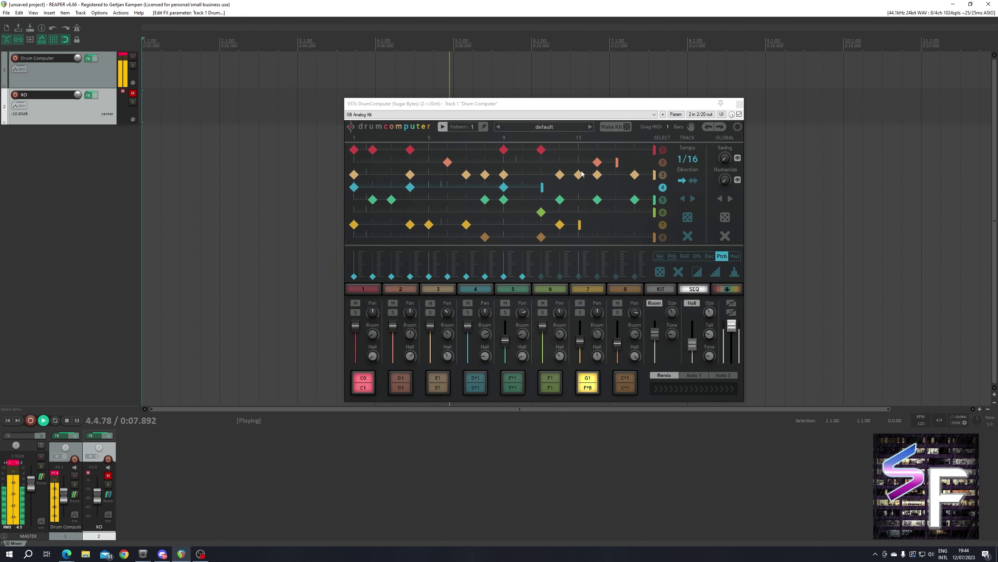
{"action": "left_click_drag", "start_coordinate": [543, 187], "coordinate": [560, 187]}
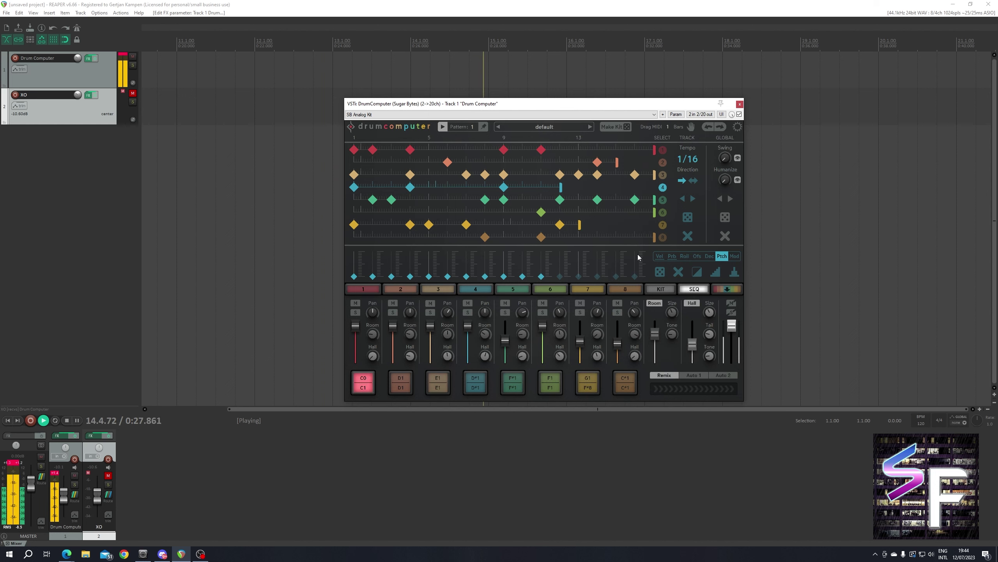
Set the direction of sequencer track 7 to back-and-forth, and stop playback.
{"action": "left_click", "coordinate": [662, 224]}
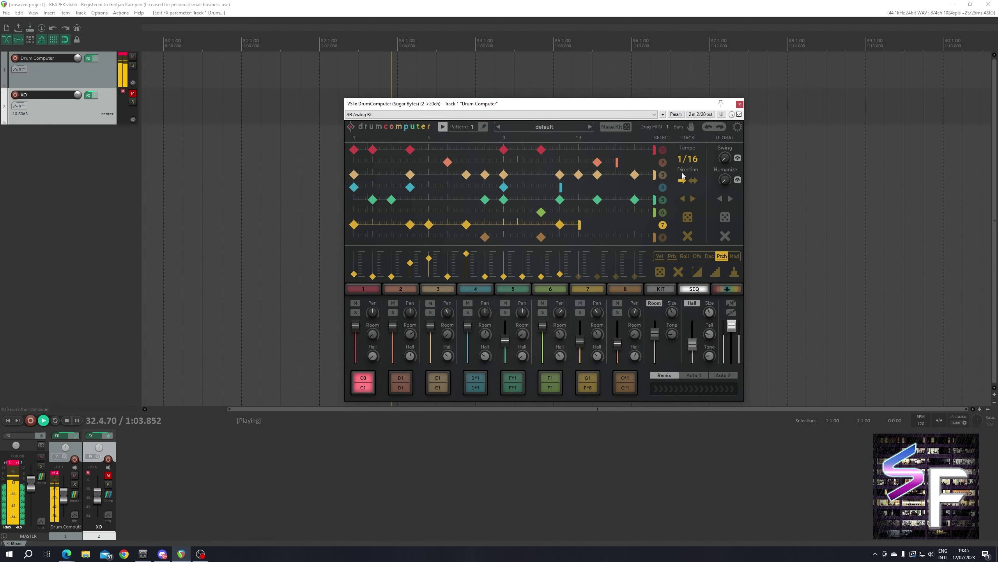
{"action": "left_click", "coordinate": [693, 181]}
{"action": "key", "text": "space"}
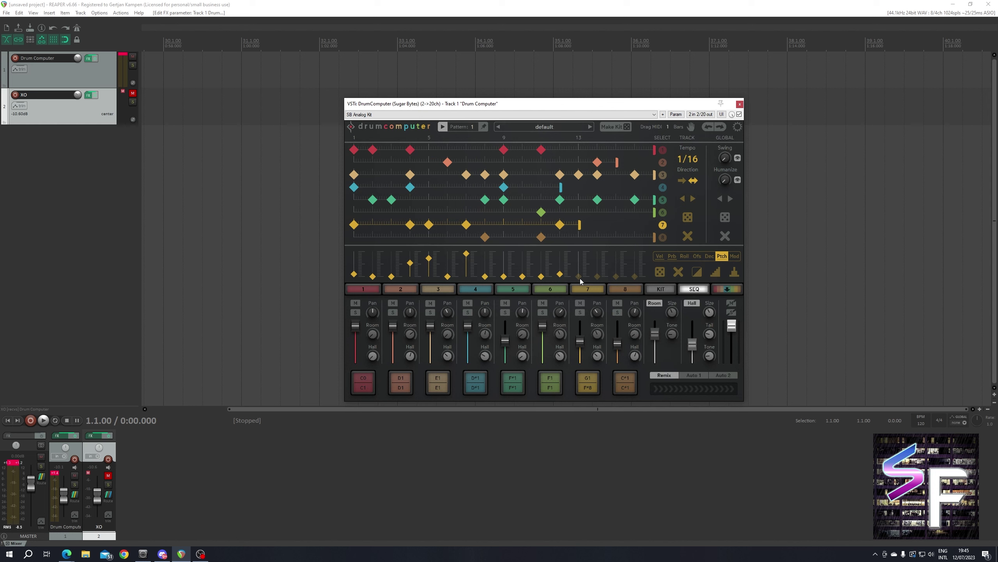
Show the kit overview and audition all eight drum pads in order, from 1 to 8.
{"action": "left_click", "coordinate": [656, 290]}
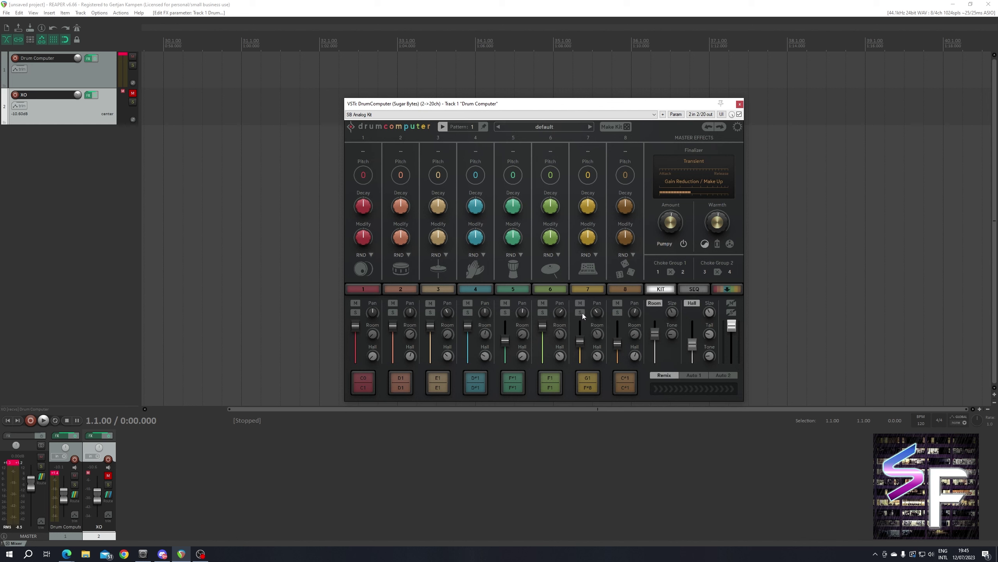
{"action": "left_click", "coordinate": [357, 384]}
{"action": "left_click", "coordinate": [399, 388]}
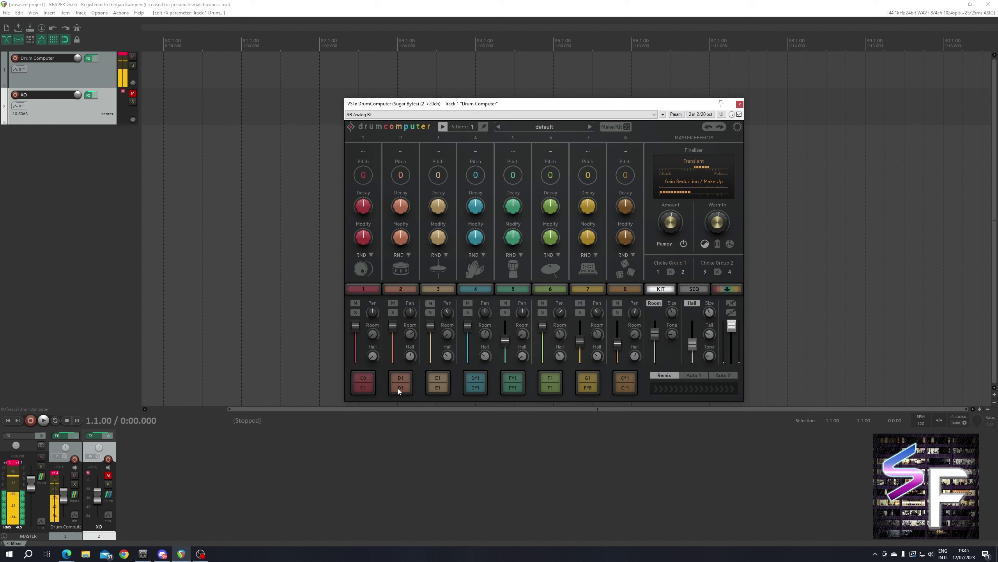
{"action": "left_click", "coordinate": [436, 387]}
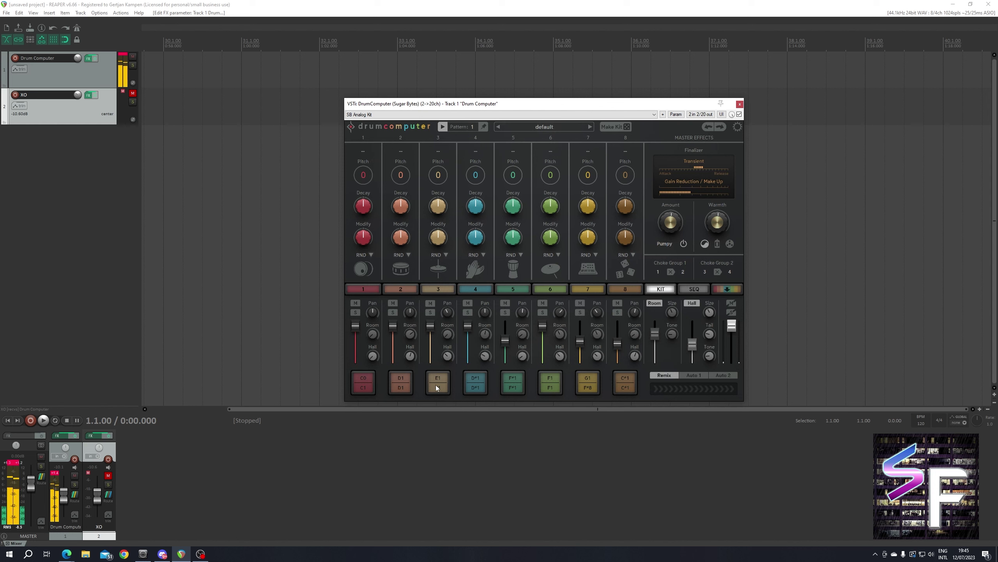
{"action": "left_click", "coordinate": [474, 385]}
{"action": "left_click", "coordinate": [475, 386]}
{"action": "left_click", "coordinate": [476, 385]}
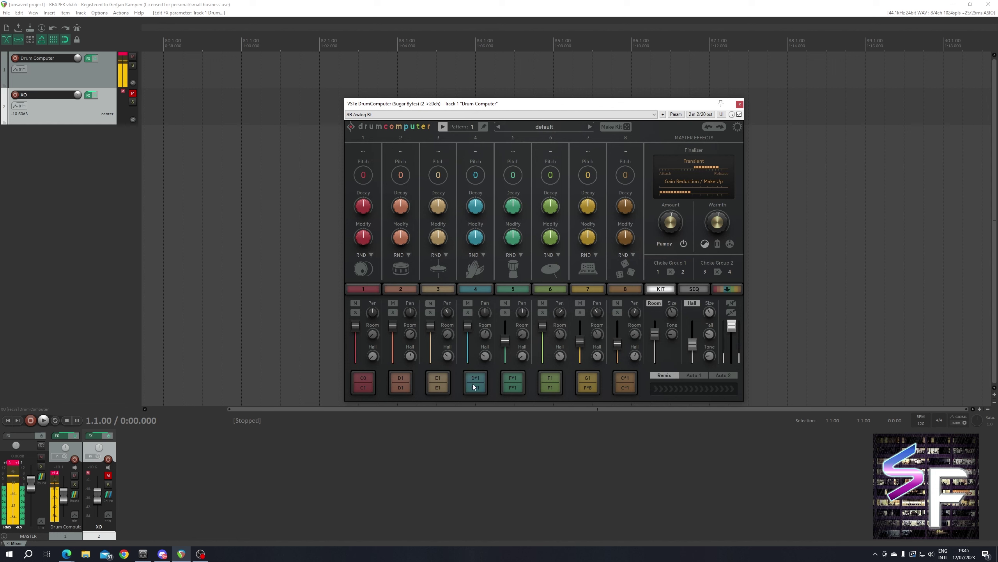
{"action": "left_click", "coordinate": [511, 384]}
{"action": "left_click", "coordinate": [509, 384]}
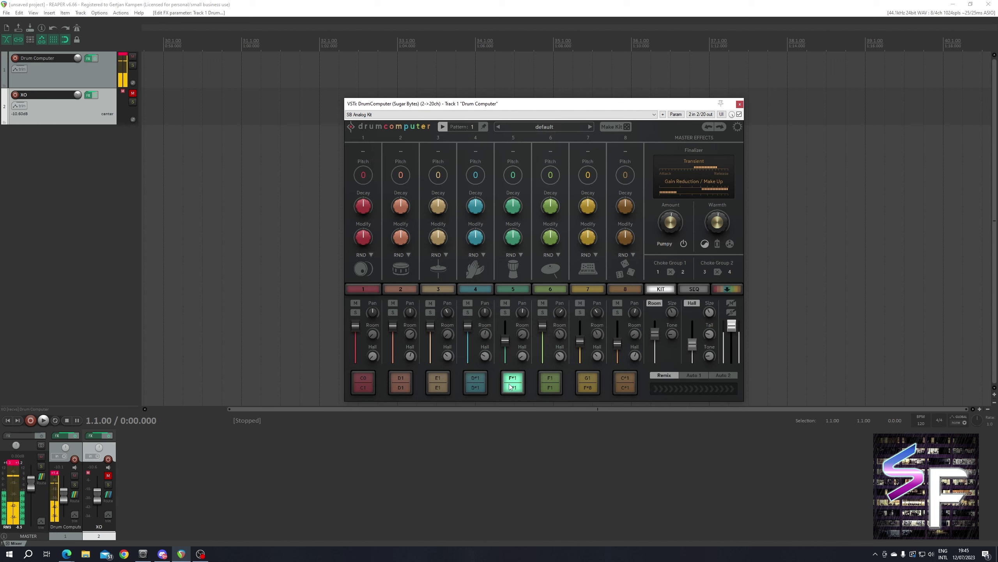
{"action": "left_click", "coordinate": [554, 385]}
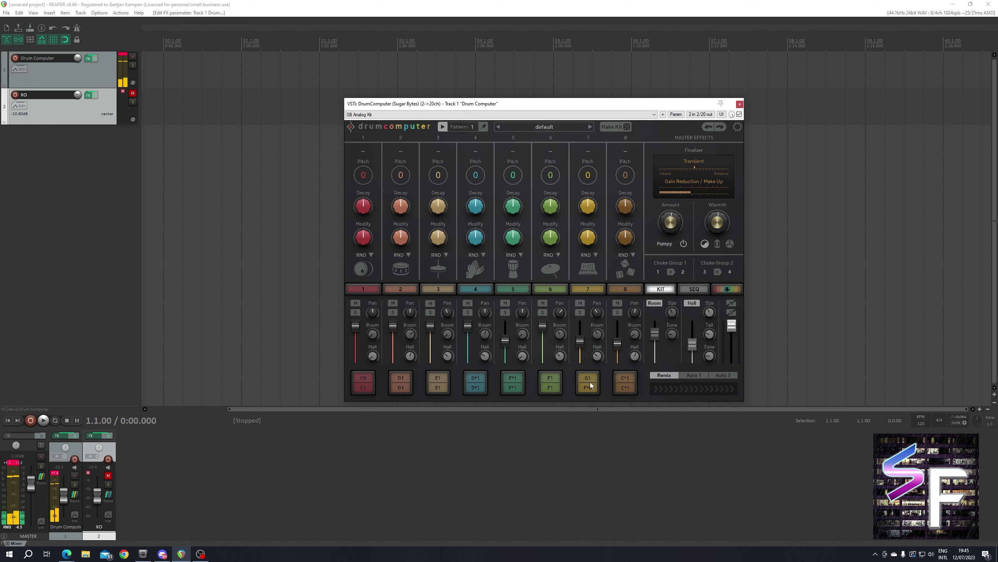
{"action": "left_click", "coordinate": [588, 387]}
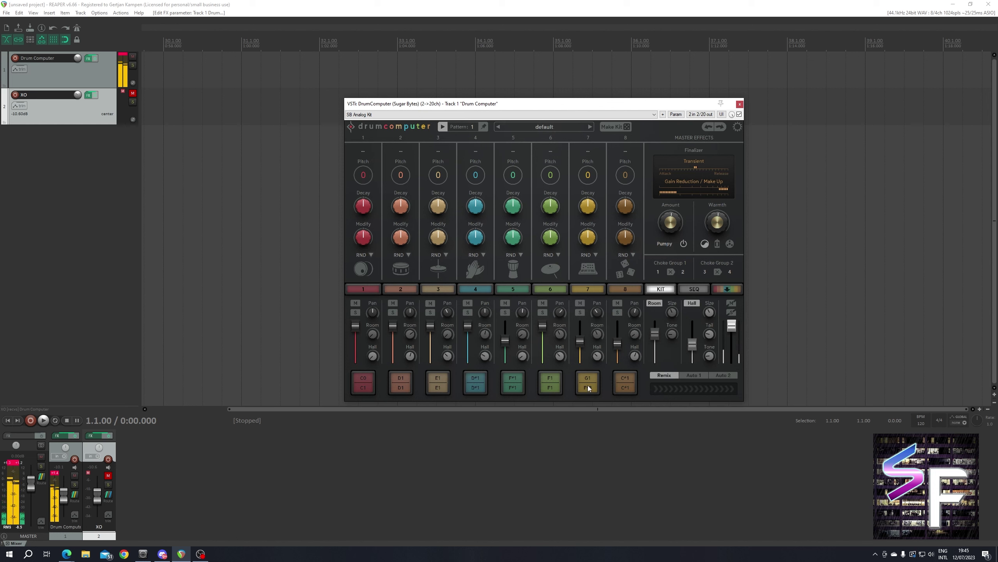
{"action": "left_click", "coordinate": [622, 388]}
{"action": "left_click", "coordinate": [622, 388]}
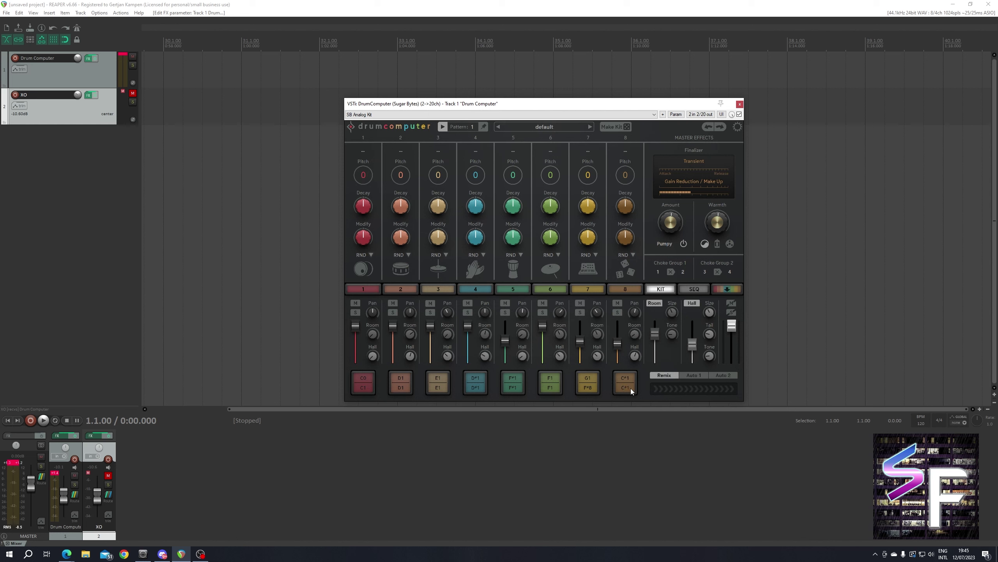
Audition drum pads 3, 5 and 6 again to compare their sounds.
{"action": "left_click", "coordinate": [440, 385]}
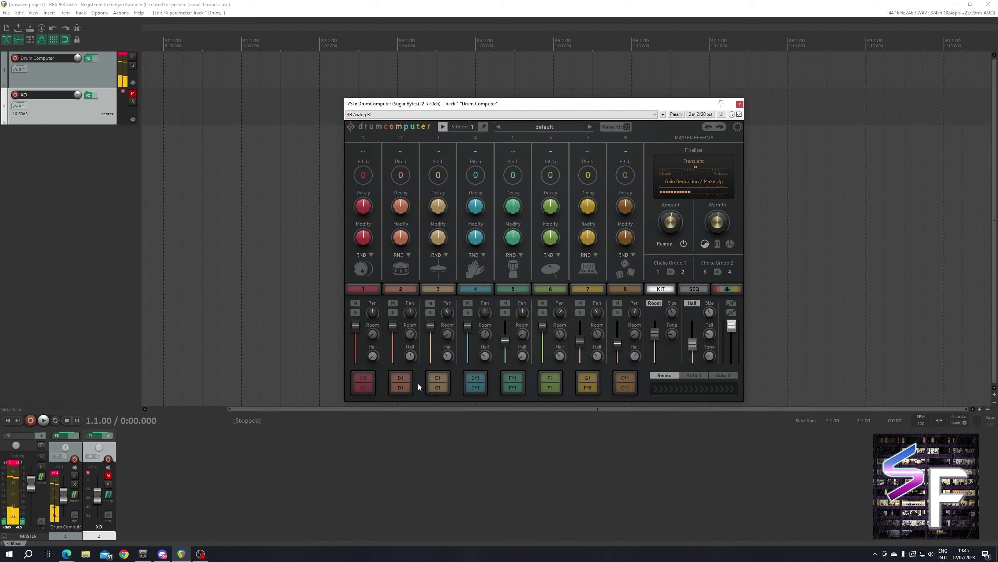
{"action": "left_click", "coordinate": [516, 388]}
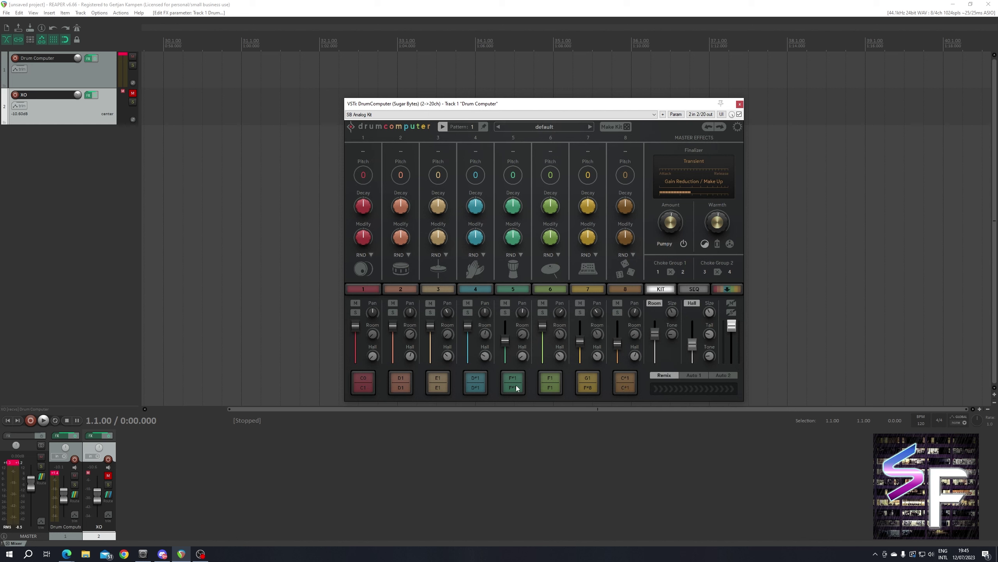
{"action": "left_click", "coordinate": [550, 383]}
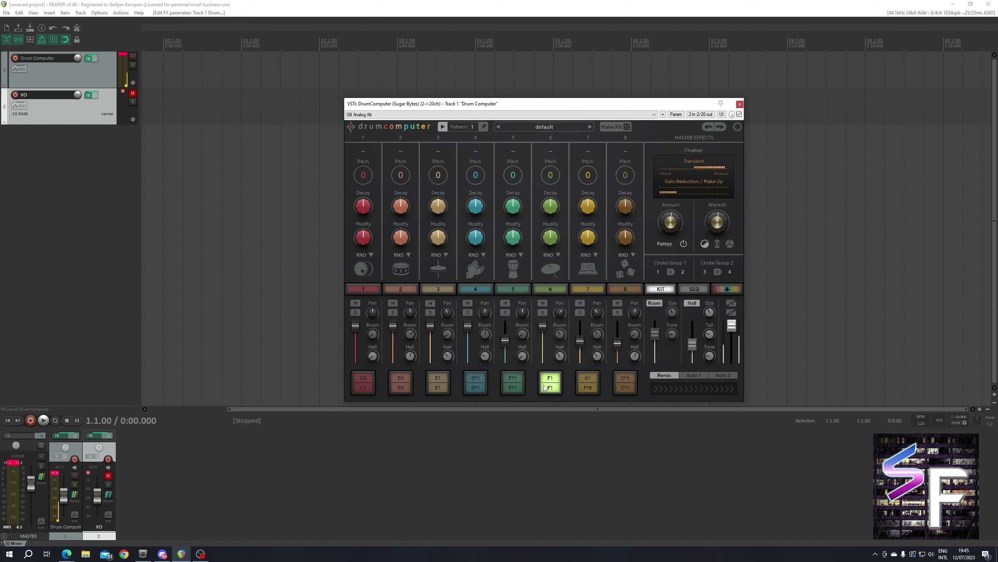
{"action": "left_click", "coordinate": [513, 384]}
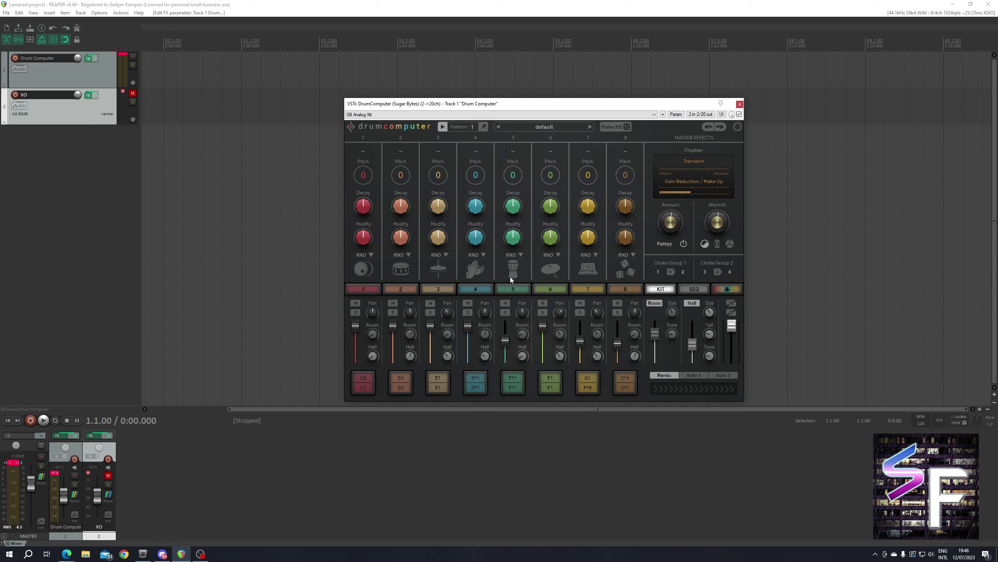
{"action": "left_click", "coordinate": [536, 480]}
{"action": "left_click", "coordinate": [555, 385]}
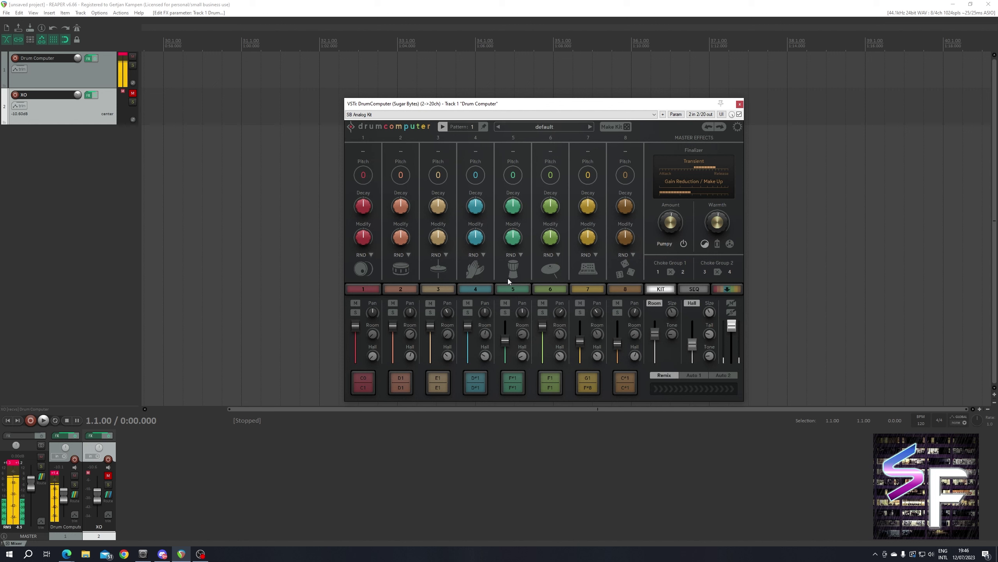
{"action": "left_click", "coordinate": [510, 385]}
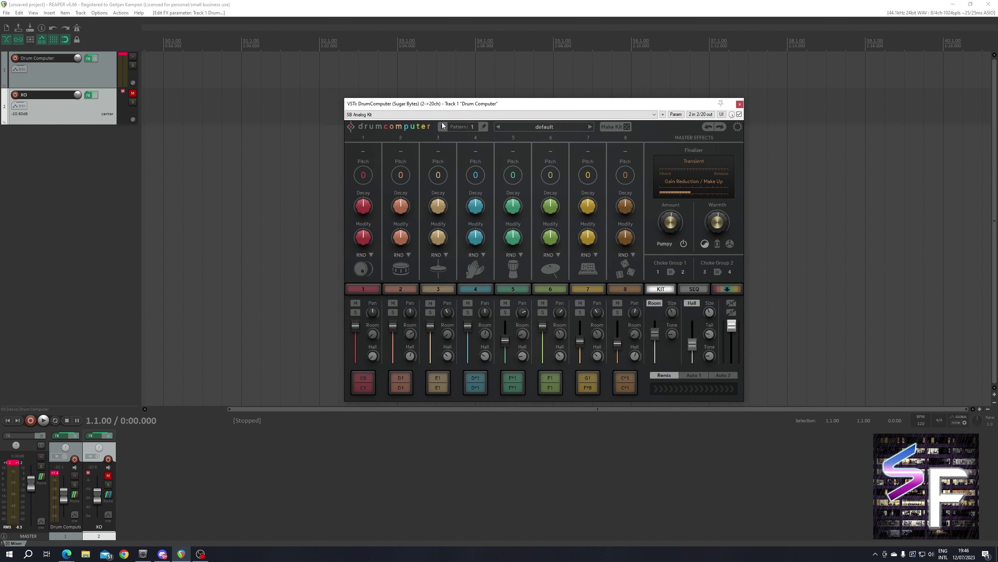
Raise the decay of drum 7 while the pattern plays, and audition its pad.
{"action": "key", "text": "space"}
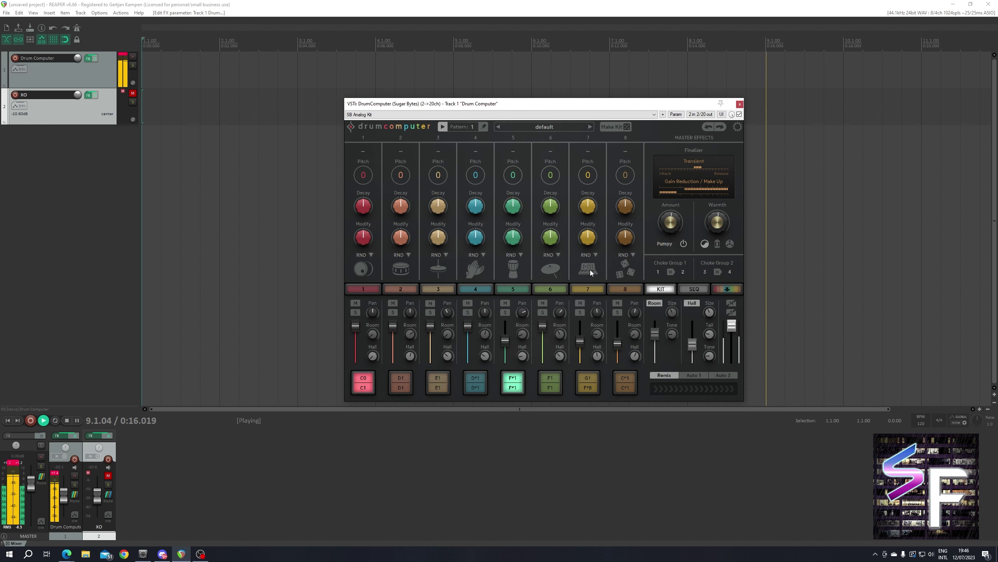
{"action": "left_click_drag", "start_coordinate": [593, 211], "coordinate": [594, 207]}
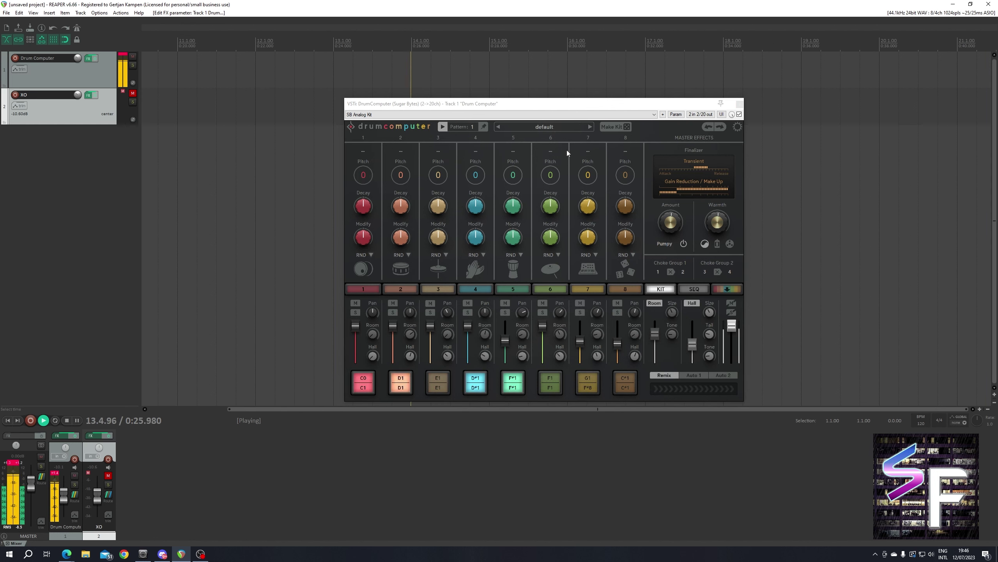
{"action": "left_click", "coordinate": [591, 387]}
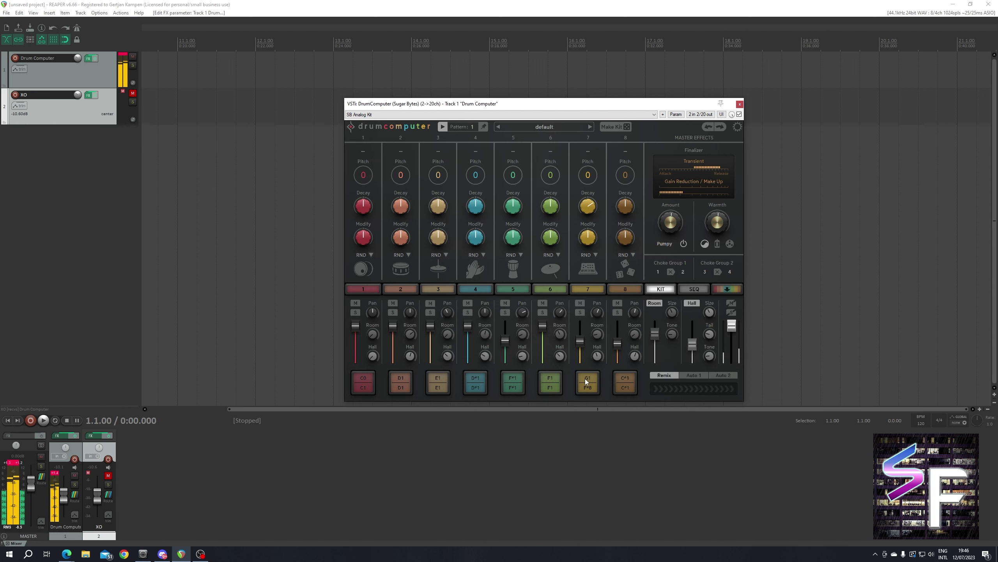
Randomise the pitch lane of sequencer track 7 twice while the pattern plays, and stop playback.
{"action": "key", "text": "space"}
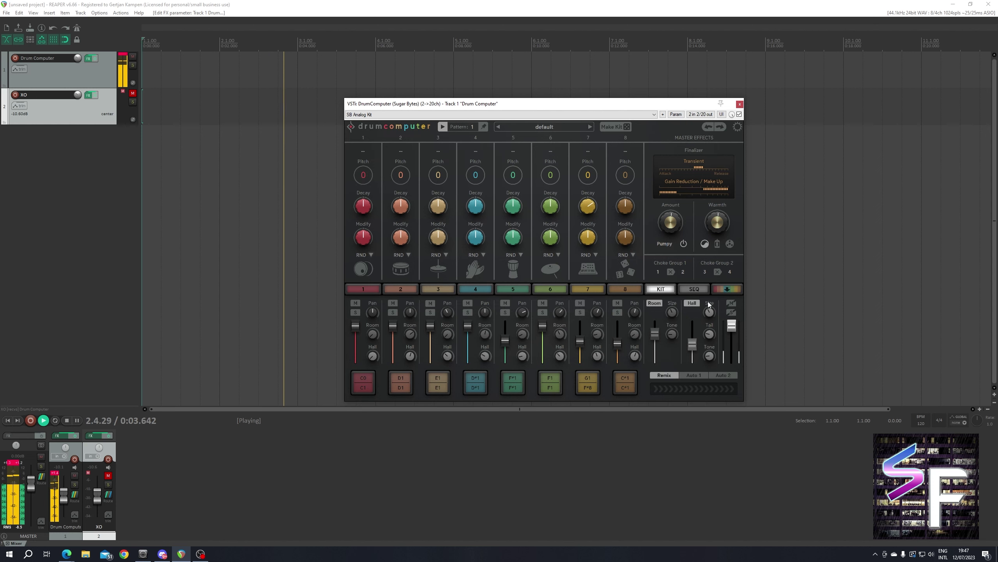
{"action": "left_click", "coordinate": [694, 288]}
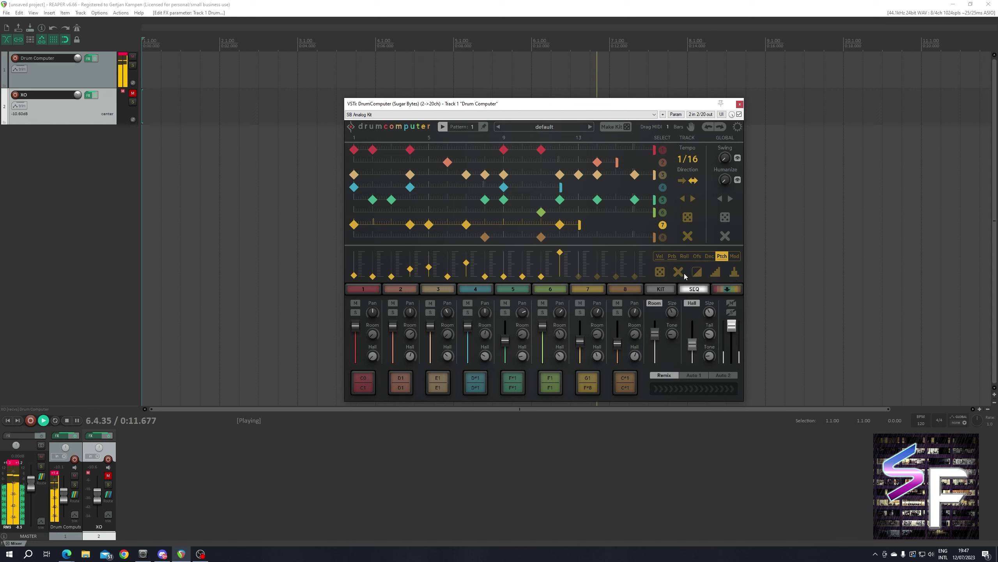
{"action": "left_click", "coordinate": [660, 271]}
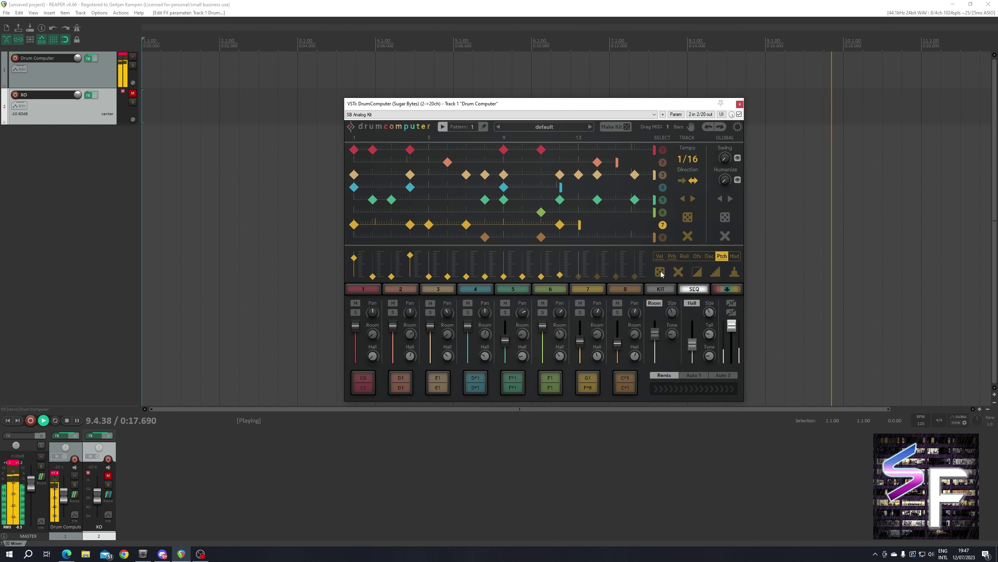
{"action": "left_click", "coordinate": [660, 272]}
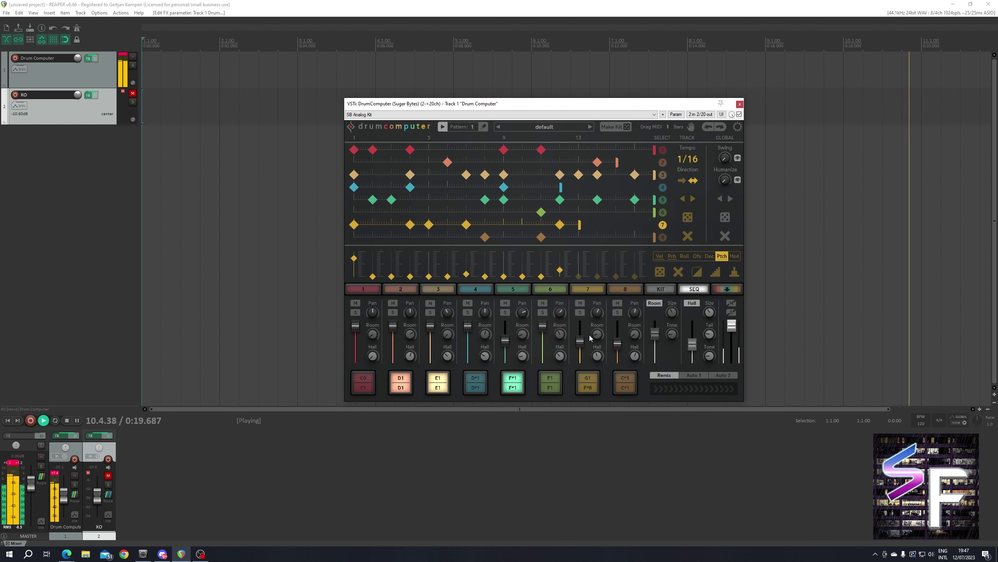
{"action": "key", "text": "space"}
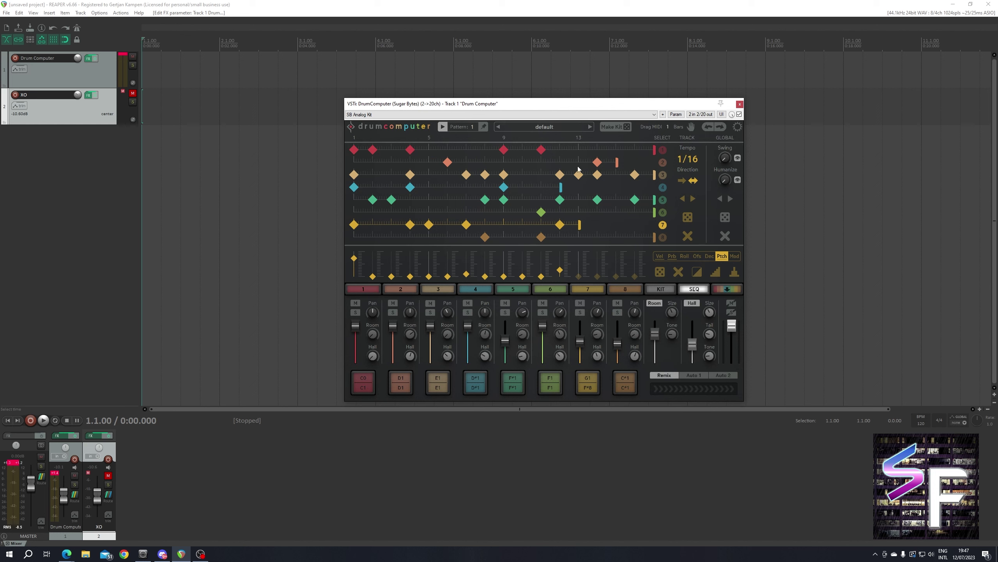
Solo drum 7, start playback and show the velocity lane of its sequencer track.
{"action": "left_click", "coordinate": [581, 312]}
{"action": "key", "text": "space"}
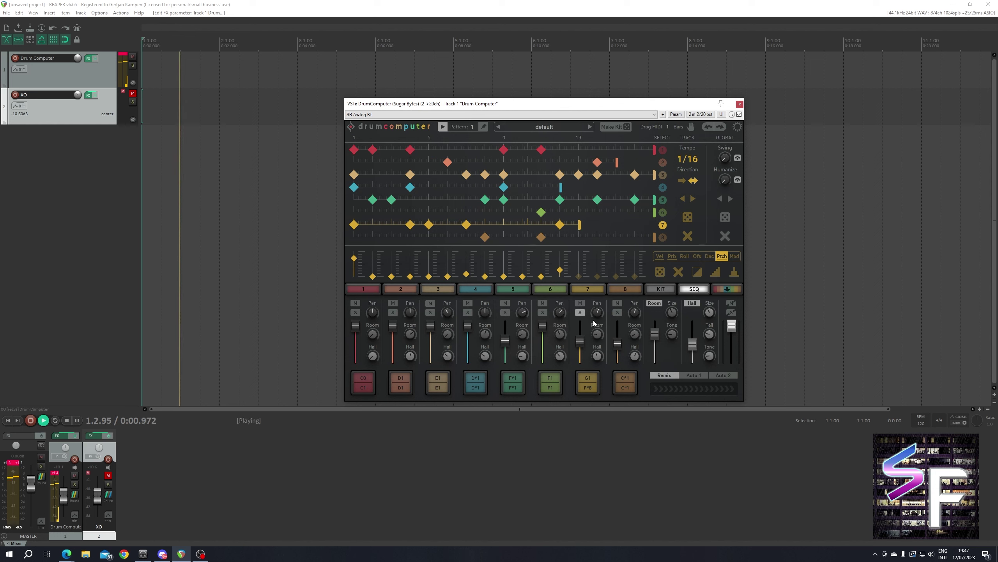
{"action": "left_click", "coordinate": [660, 256]}
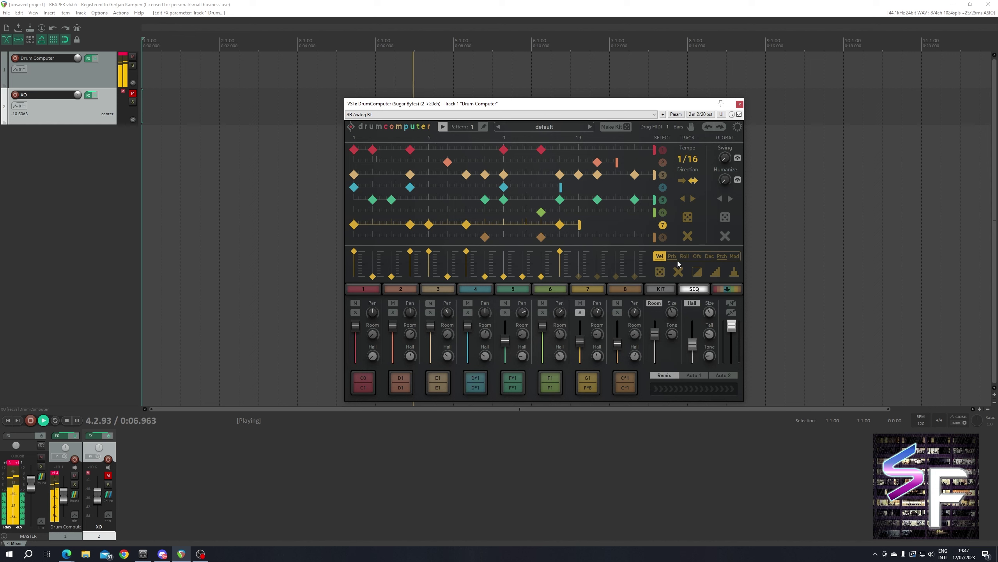
Lower the probability of steps 4 and 7 on sequencer track 7 to the minimum.
{"action": "left_click", "coordinate": [672, 257]}
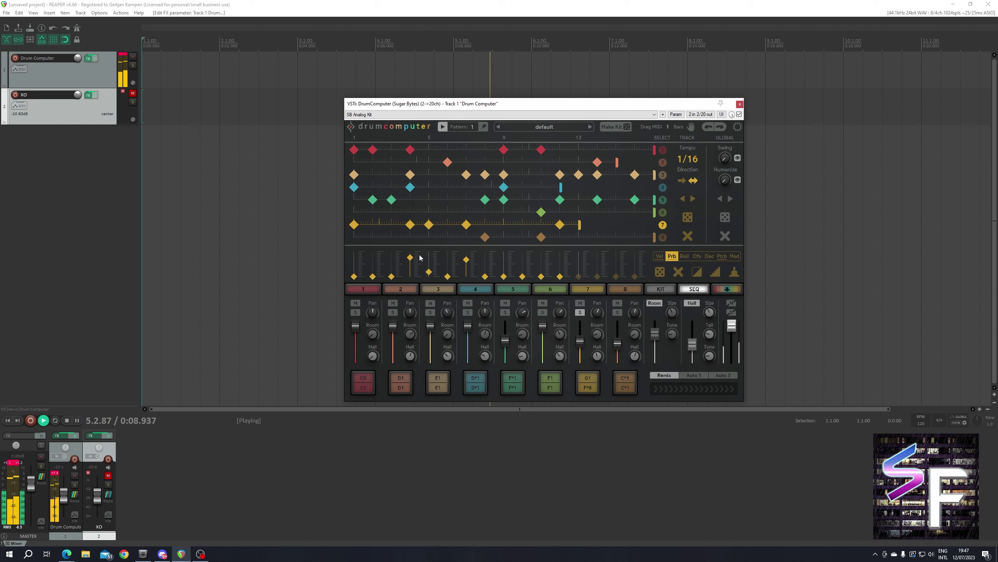
{"action": "left_click", "coordinate": [410, 275]}
{"action": "left_click_drag", "start_coordinate": [467, 298], "coordinate": [472, 338]}
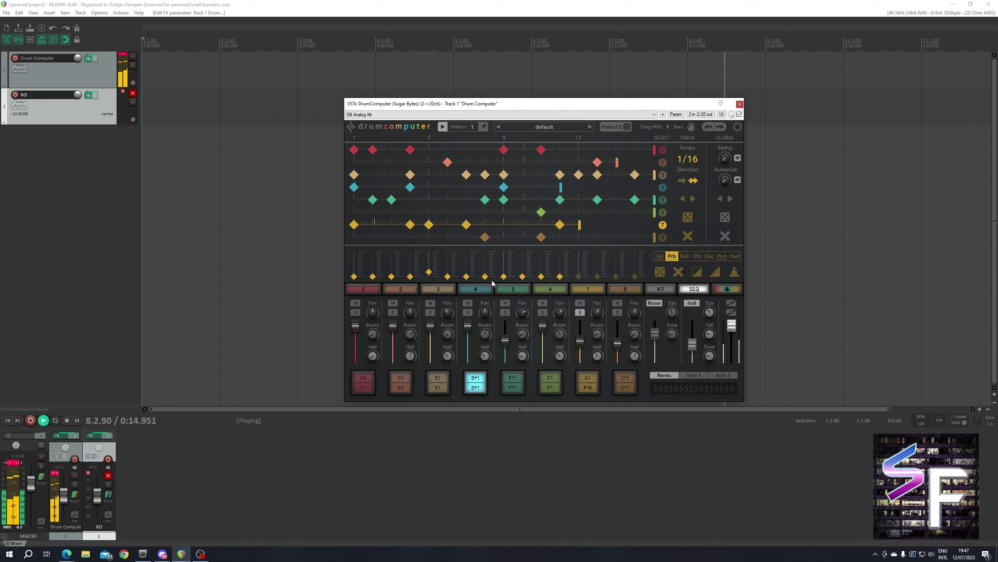
Randomise the pitch lane of sequencer track 7 several times, and shape it into a rising ramp.
{"action": "left_click", "coordinate": [685, 255]}
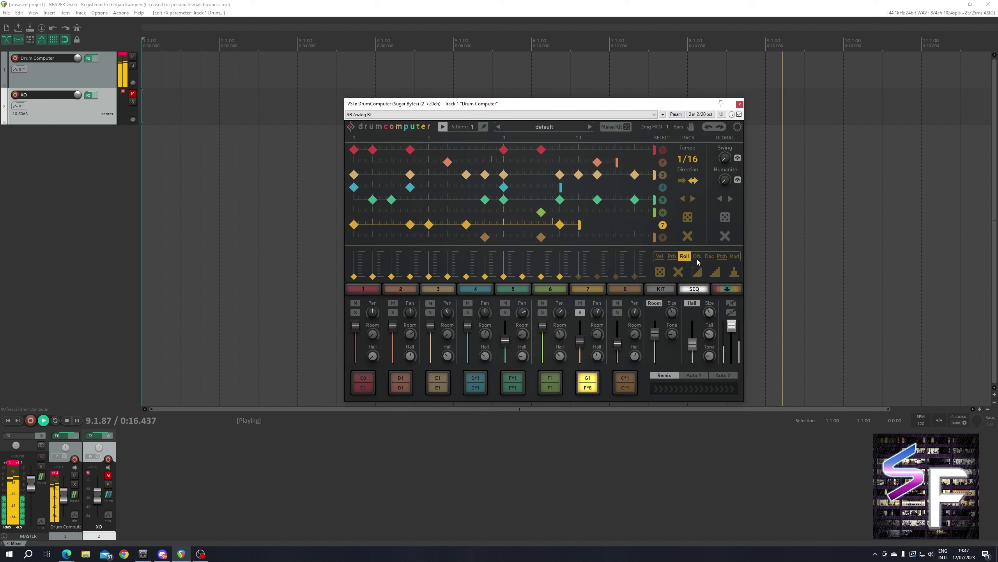
{"action": "left_click", "coordinate": [723, 257]}
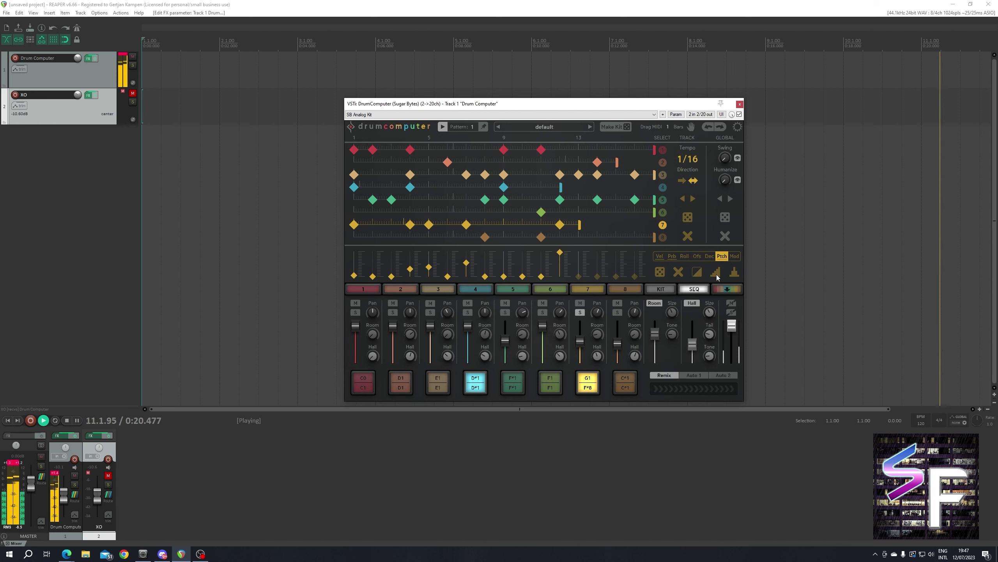
{"action": "left_click", "coordinate": [660, 273]}
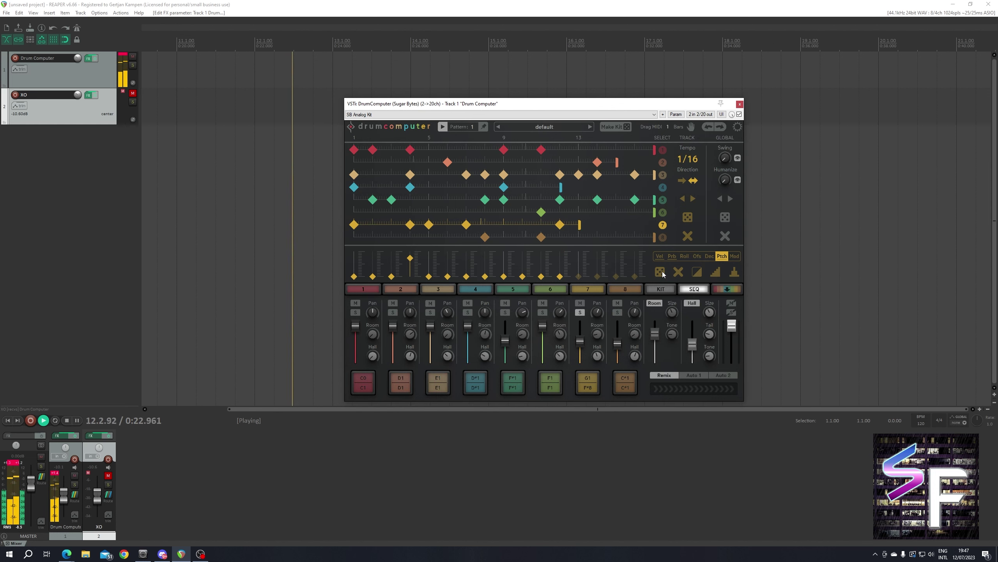
{"action": "left_click", "coordinate": [660, 273]}
{"action": "left_click", "coordinate": [661, 273]}
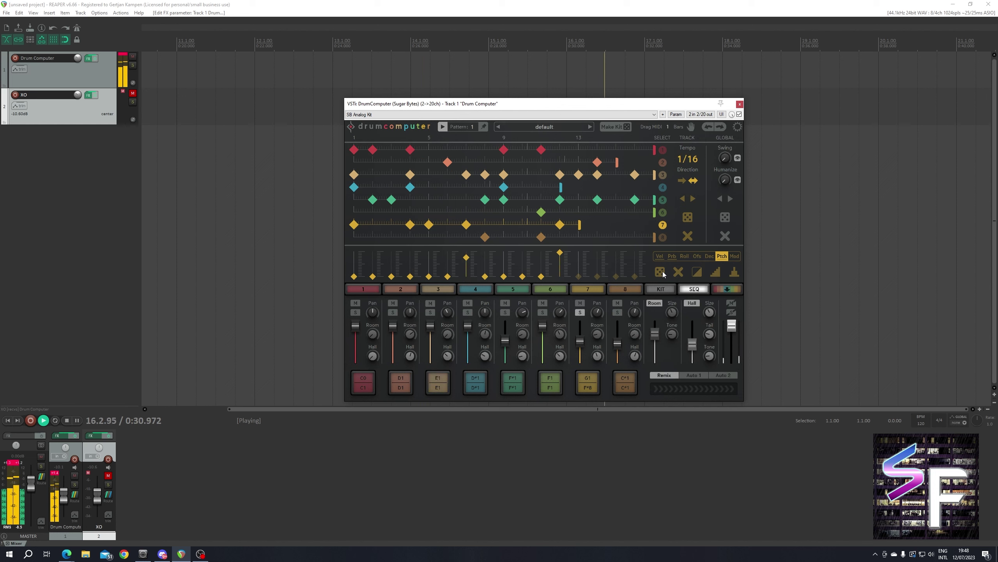
{"action": "left_click", "coordinate": [713, 276]}
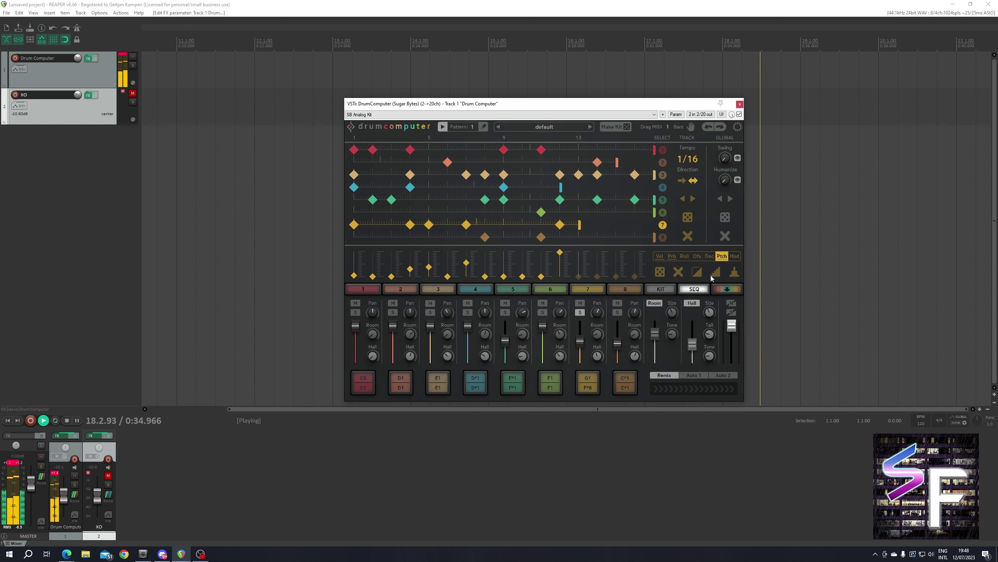
Set the playback direction of sequencer track 7 to forward and unsolo drum 7.
{"action": "left_click", "coordinate": [683, 182]}
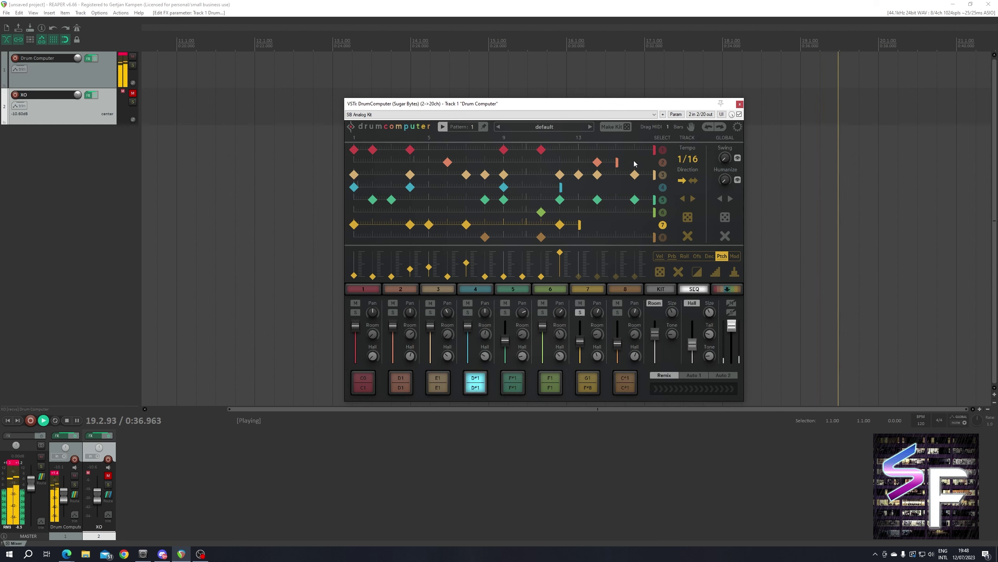
{"action": "left_click", "coordinate": [581, 313]}
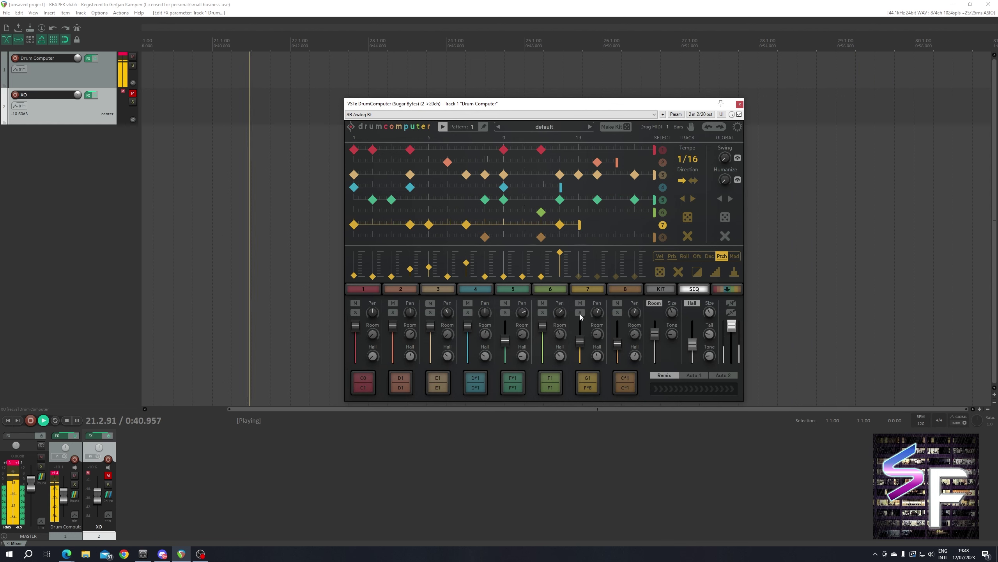
Raise the Decay and Modify amounts of drum 7 in the kit overview, and stop playback.
{"action": "left_click", "coordinate": [581, 290]}
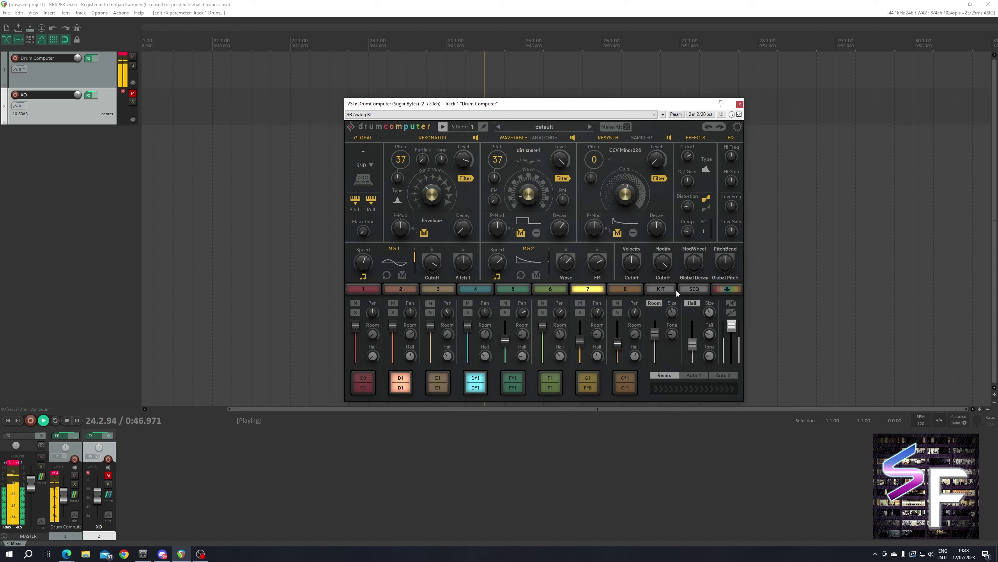
{"action": "left_click", "coordinate": [694, 290]}
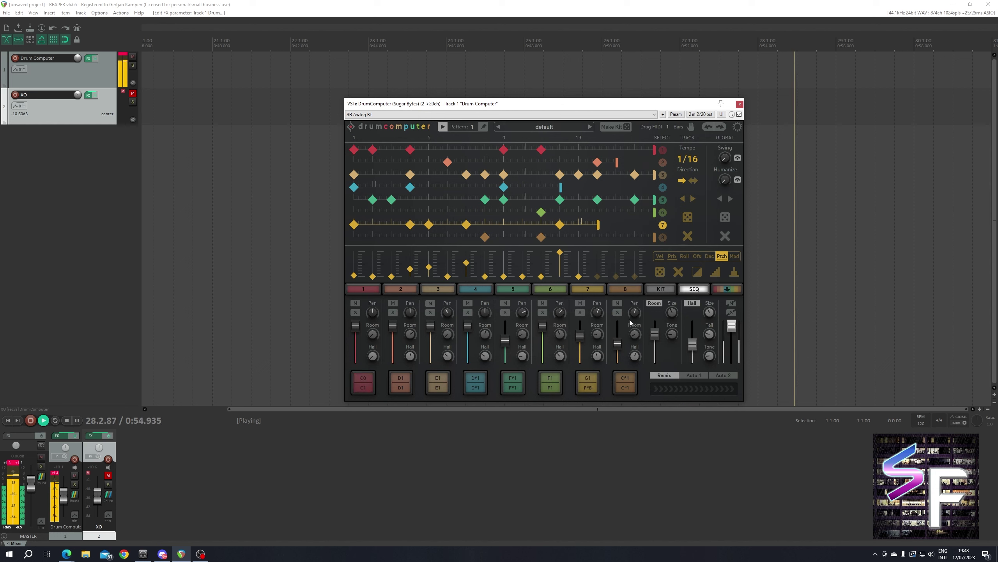
{"action": "left_click", "coordinate": [589, 291]}
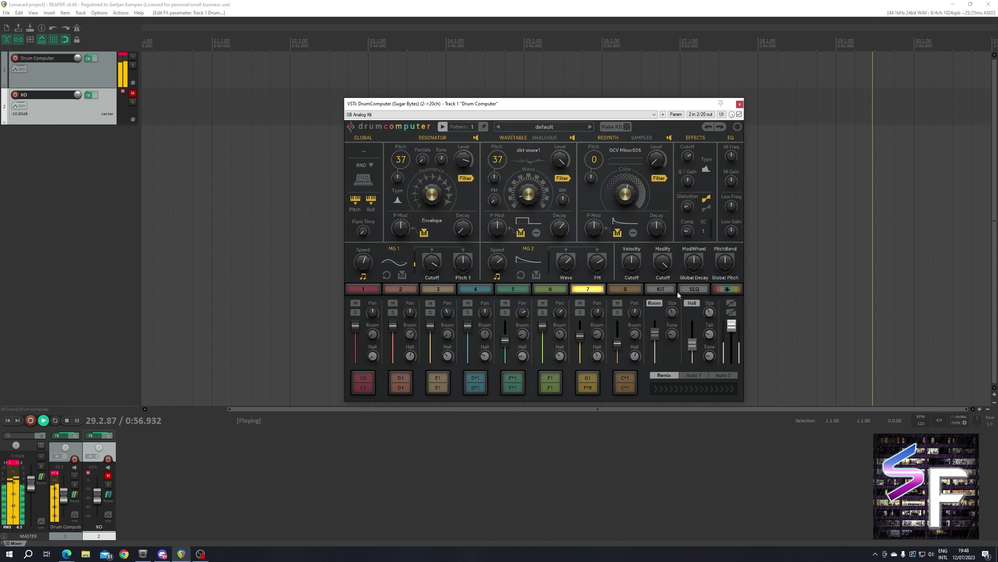
{"action": "left_click", "coordinate": [661, 289]}
{"action": "left_click_drag", "start_coordinate": [588, 204], "coordinate": [599, 193]}
{"action": "left_click_drag", "start_coordinate": [589, 237], "coordinate": [606, 204]}
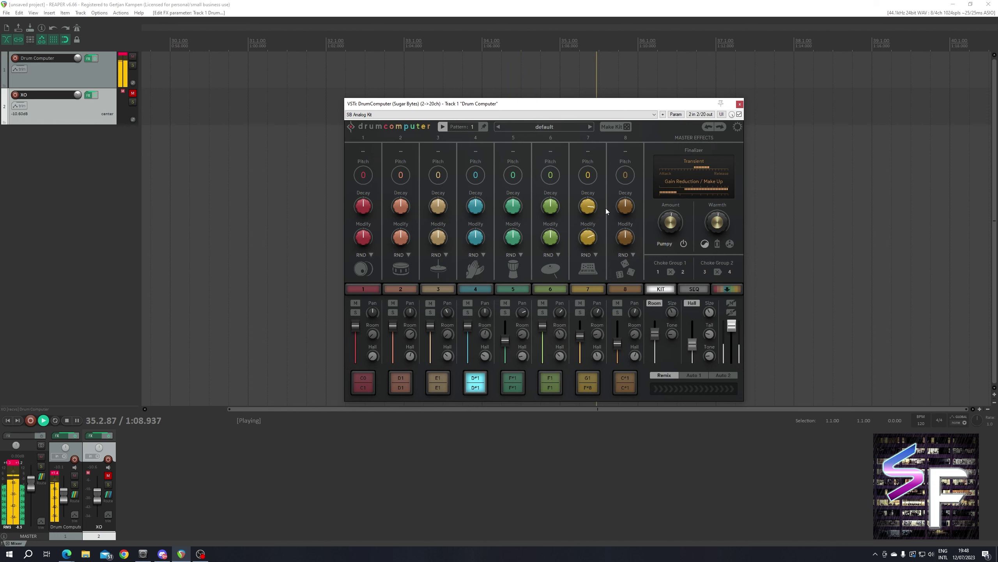
{"action": "key", "text": "space"}
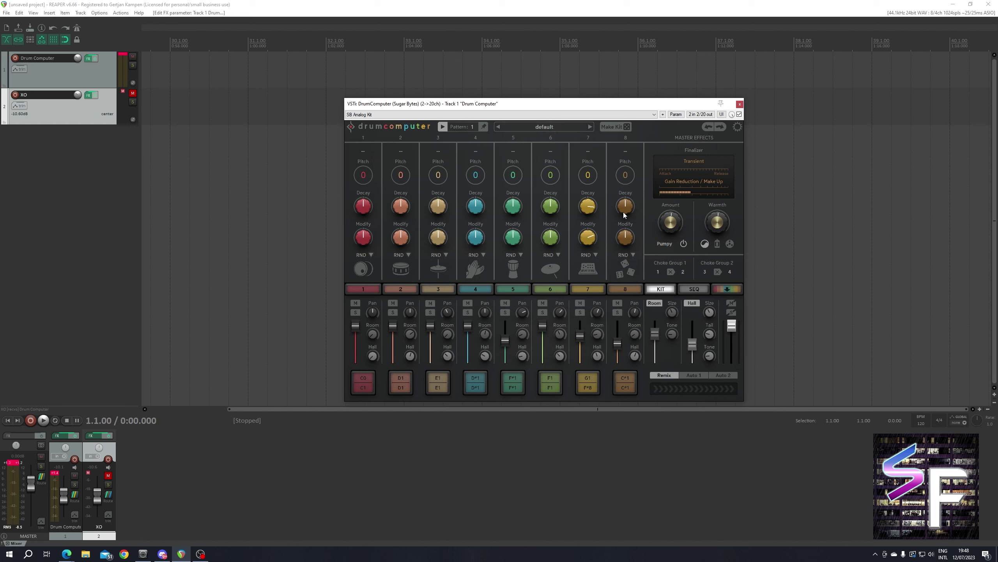
Save the current kit and pattern as the user preset SF_Heavy2.
{"action": "left_click", "coordinate": [553, 125]}
{"action": "left_click", "coordinate": [528, 140]}
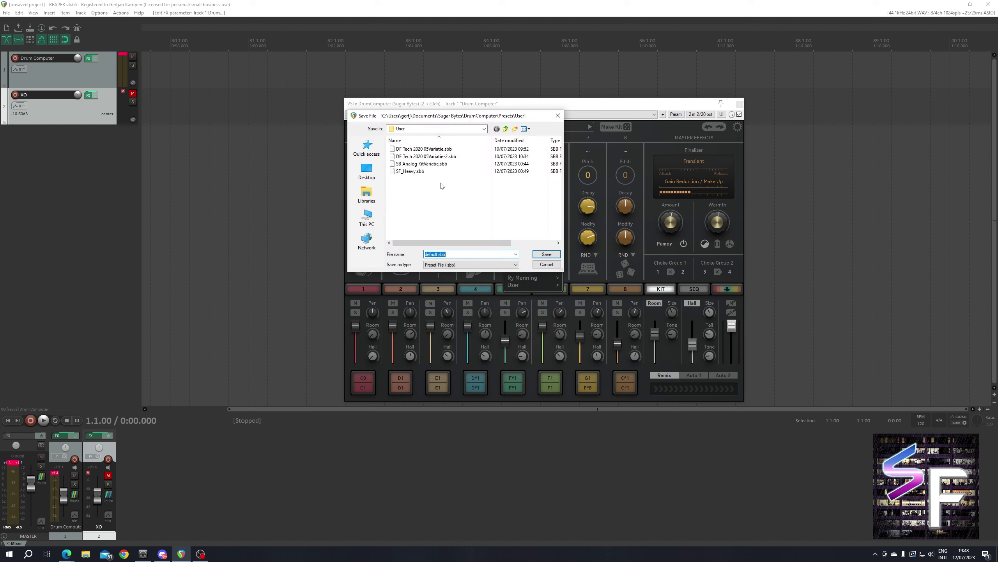
{"action": "left_click", "coordinate": [420, 172]}
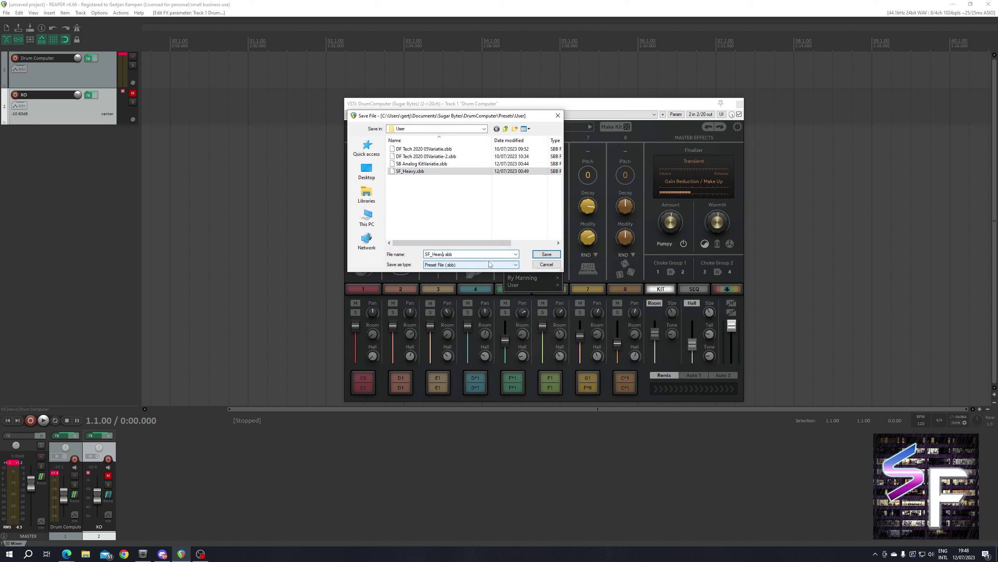
{"action": "key", "text": "Return"}
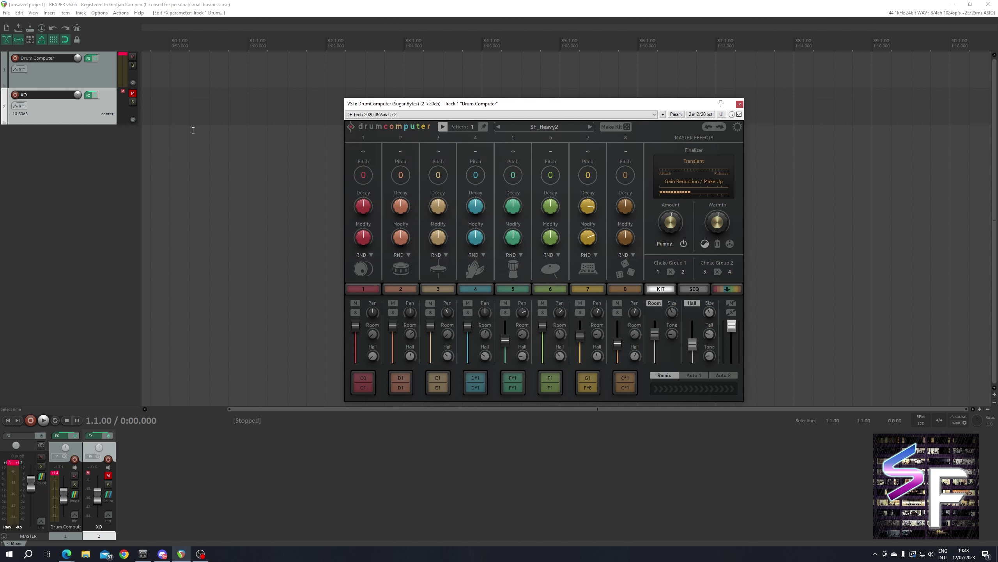
Play the pattern from bar 30 while generating new kits with Make Kit, and stop playback.
{"action": "left_click", "coordinate": [151, 100]}
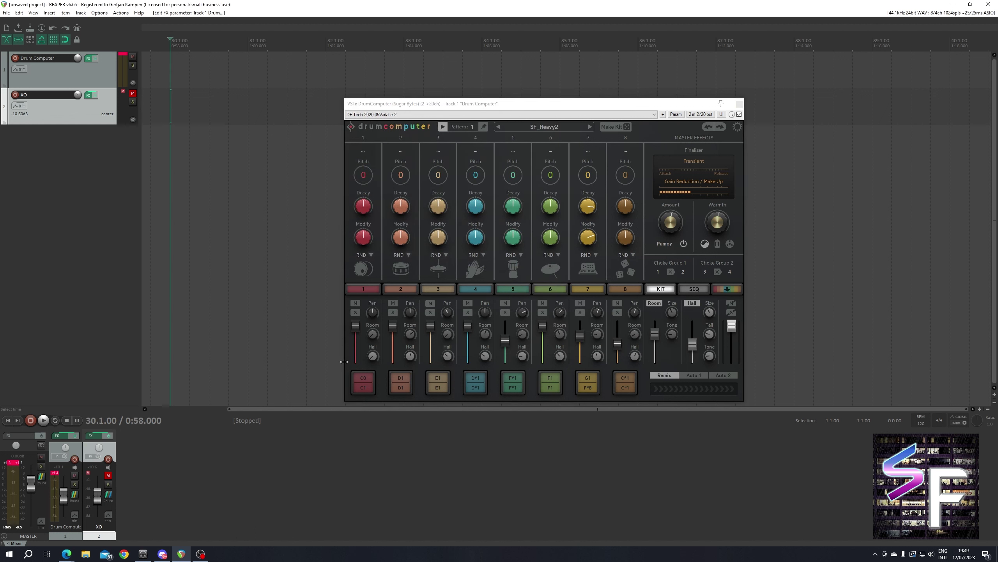
{"action": "key", "text": "space"}
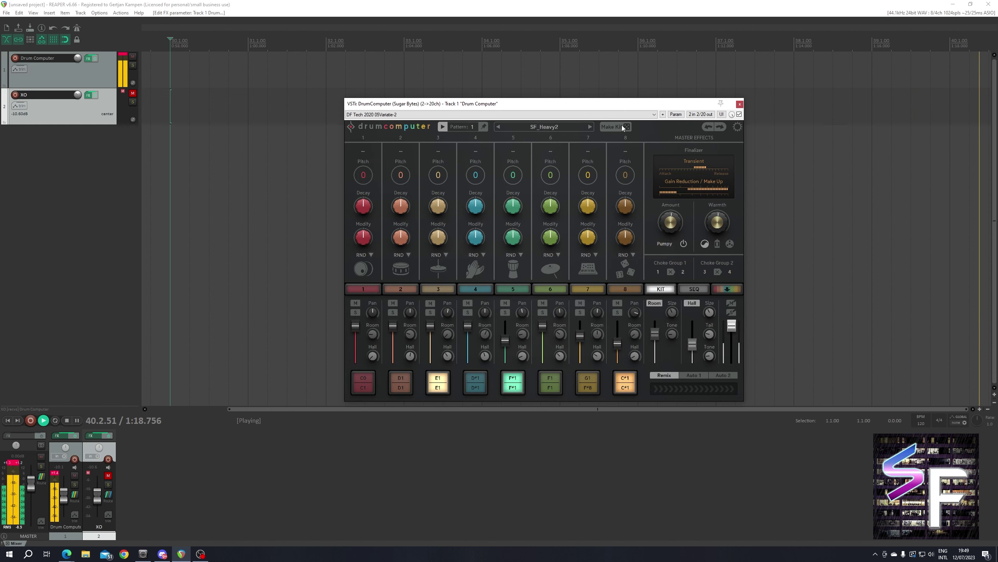
{"action": "scroll", "coordinate": [800, 234], "scroll_direction": "down", "scroll_amount": 3}
{"action": "scroll", "coordinate": [800, 235], "scroll_direction": "down", "scroll_amount": 2}
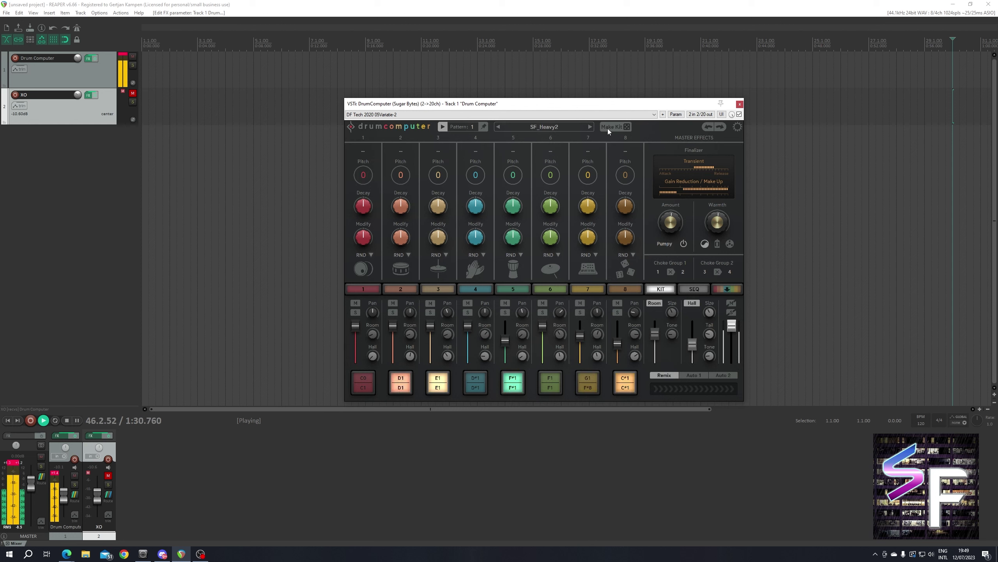
{"action": "key", "text": "space"}
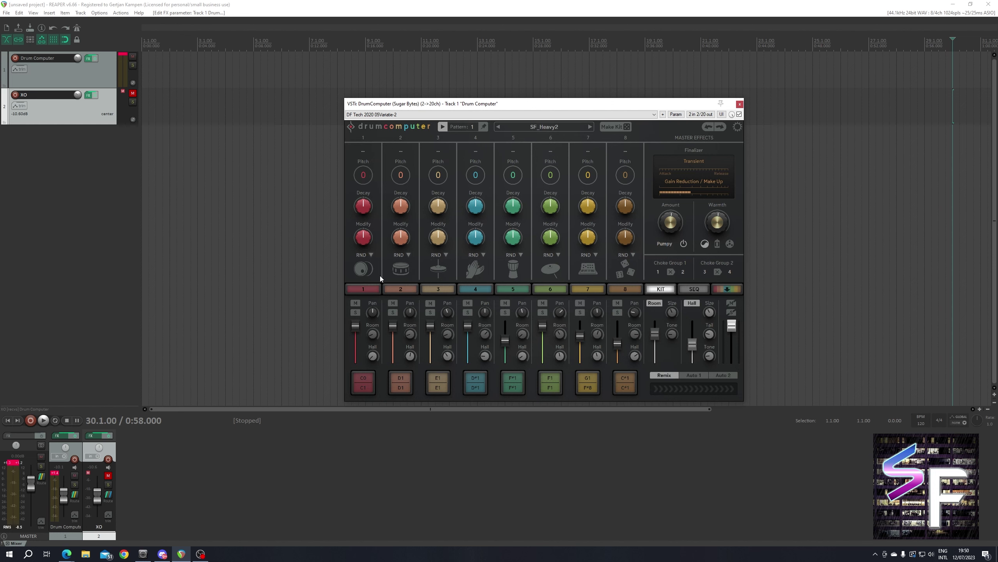
Audition drum pad 1 and move the DrumComputer window aside to make room for a second plugin.
{"action": "left_click_drag", "start_coordinate": [409, 105], "coordinate": [396, 105]}
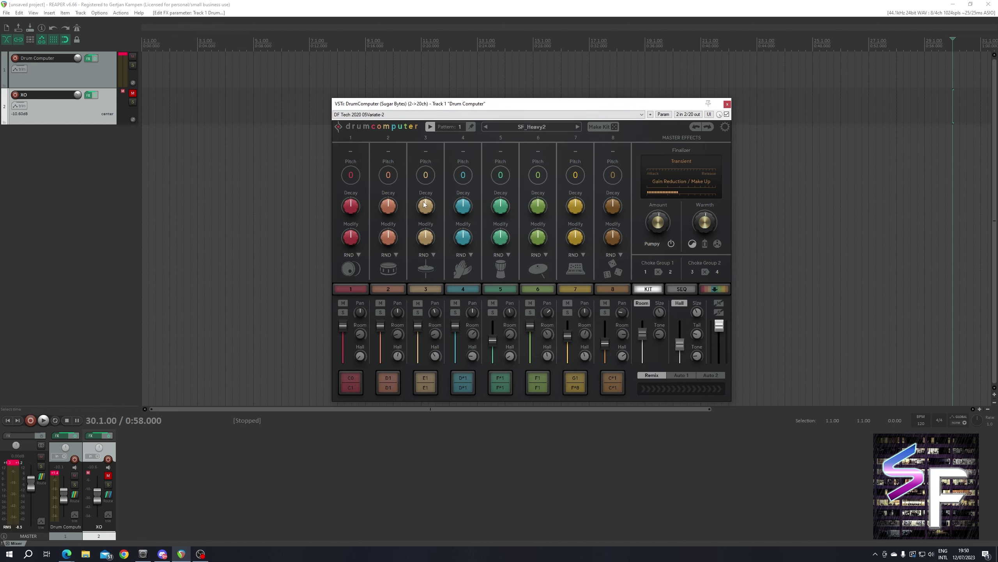
{"action": "left_click", "coordinate": [349, 383]}
{"action": "left_click_drag", "start_coordinate": [430, 107], "coordinate": [603, 134]}
Open track 2's XO plugin in its own floating window without the FX chain, and place it beside DrumComputer.
{"action": "left_click", "coordinate": [86, 96]}
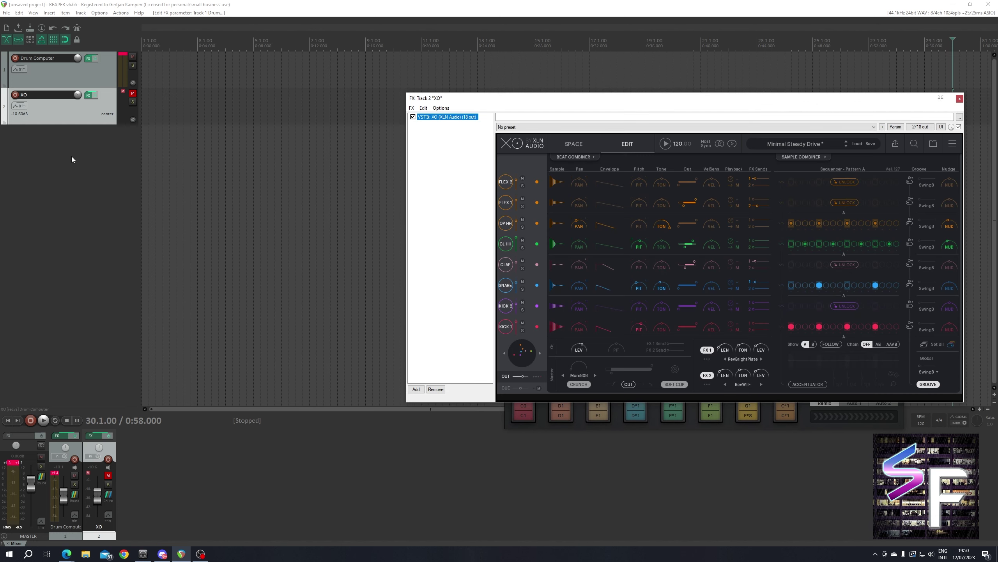
{"action": "left_click_drag", "start_coordinate": [501, 101], "coordinate": [215, 100]}
{"action": "double_click", "coordinate": [180, 117]}
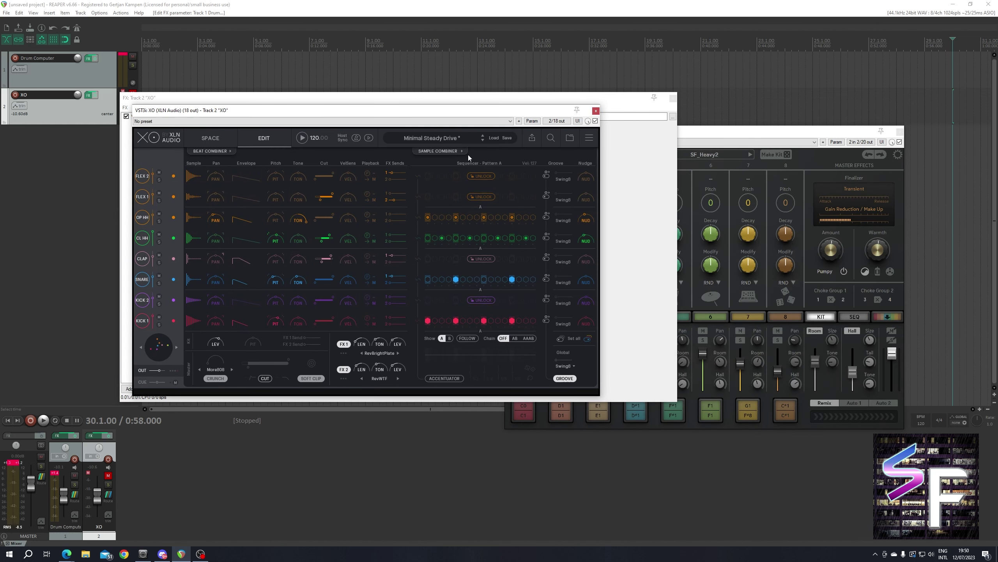
{"action": "left_click", "coordinate": [673, 98]}
{"action": "left_click_drag", "start_coordinate": [498, 117], "coordinate": [510, 37]}
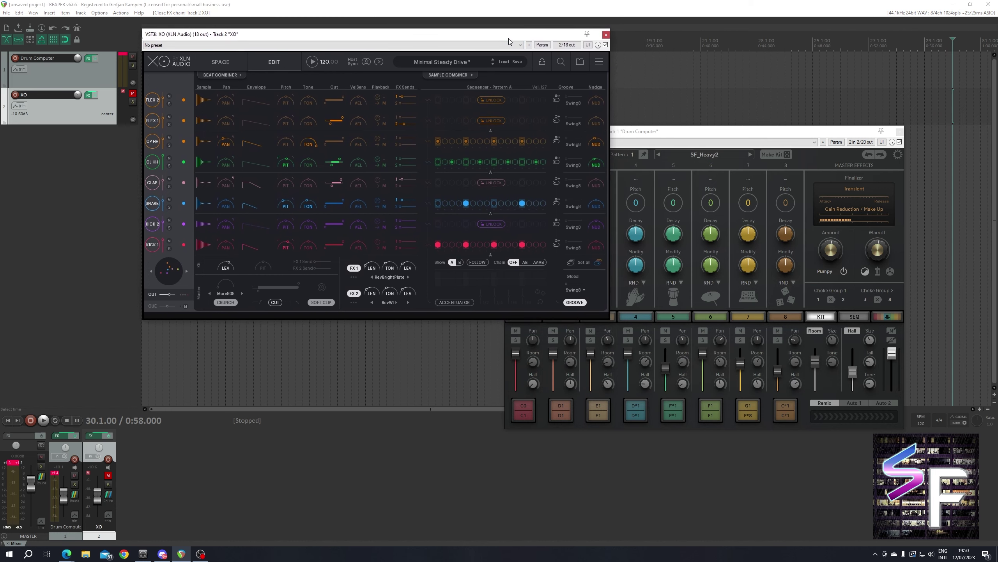
{"action": "left_click", "coordinate": [671, 136]}
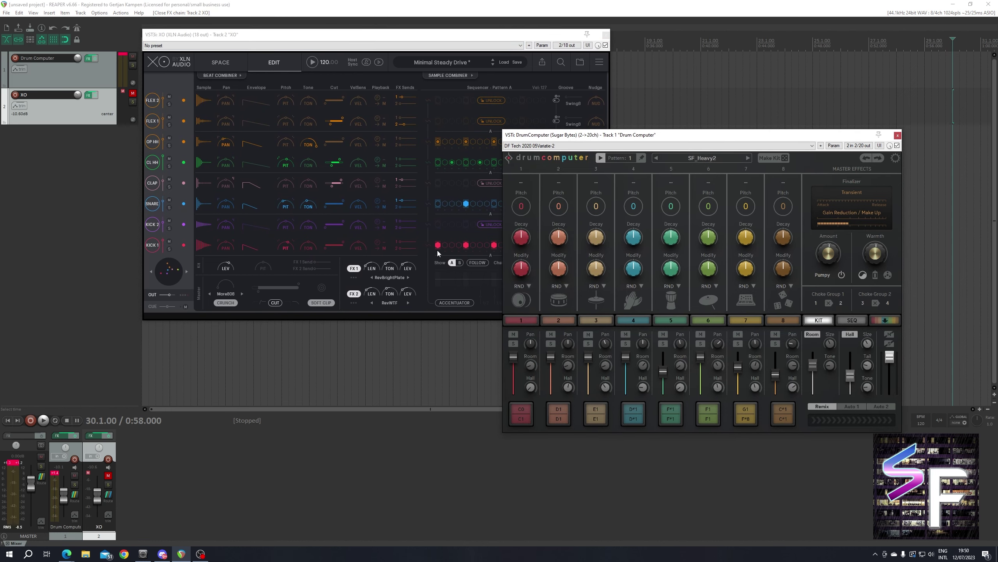
{"action": "left_click", "coordinate": [482, 80]}
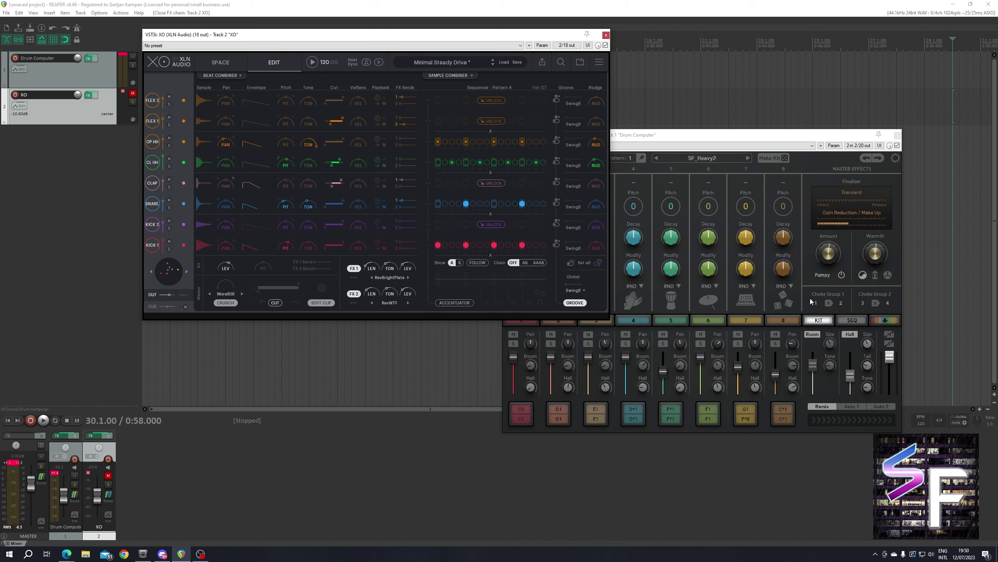
Show DrumComputer's sequencer together with its note mapping zones, and move its window clear of XO.
{"action": "left_click", "coordinate": [884, 320]}
{"action": "left_click_drag", "start_coordinate": [744, 139], "coordinate": [780, 143]}
{"action": "left_click", "coordinate": [900, 323]}
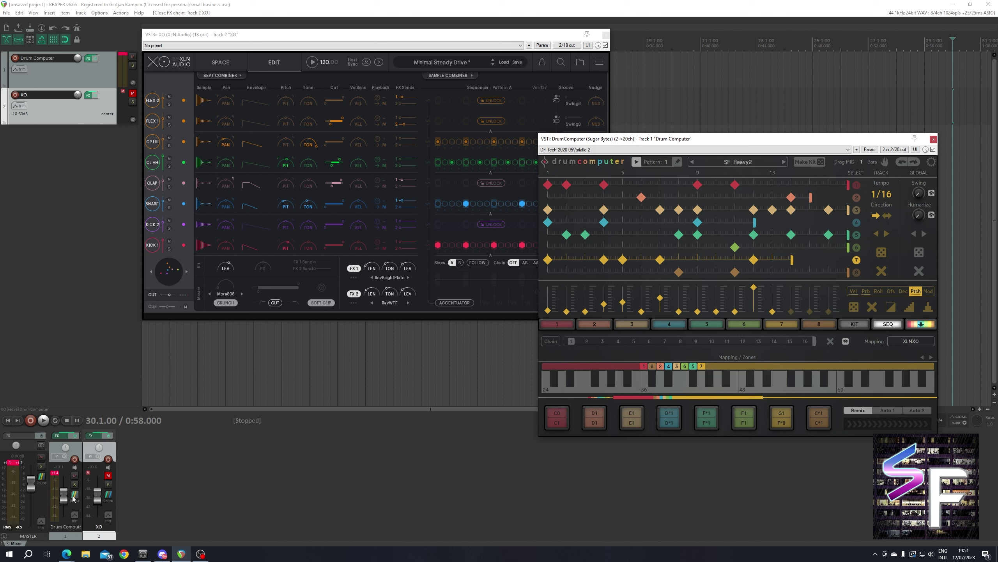
Add a send from the Drum Computer track to the XO track with its audio channels set to None.
{"action": "left_click", "coordinate": [81, 507]}
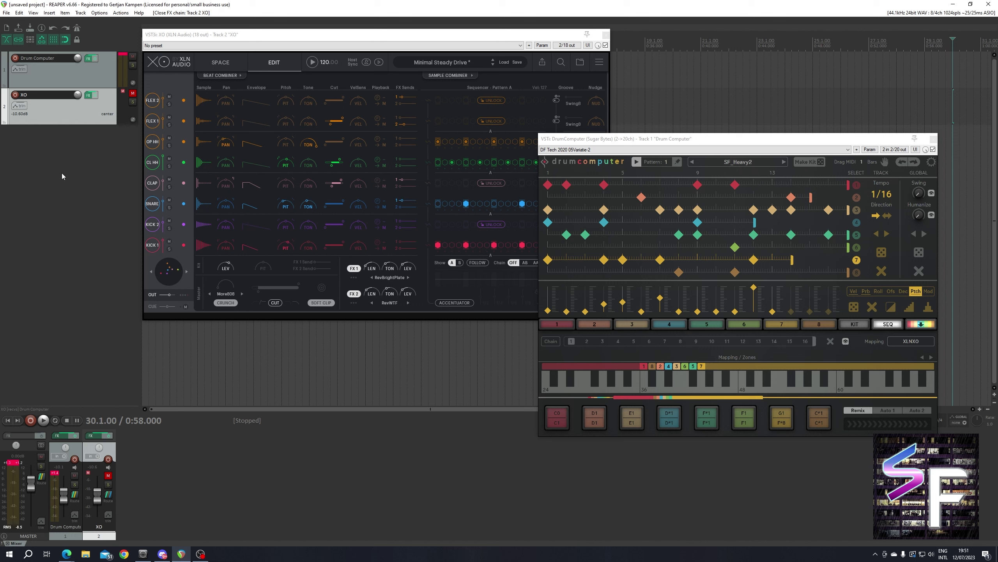
{"action": "left_click_drag", "start_coordinate": [74, 495], "coordinate": [235, 309]}
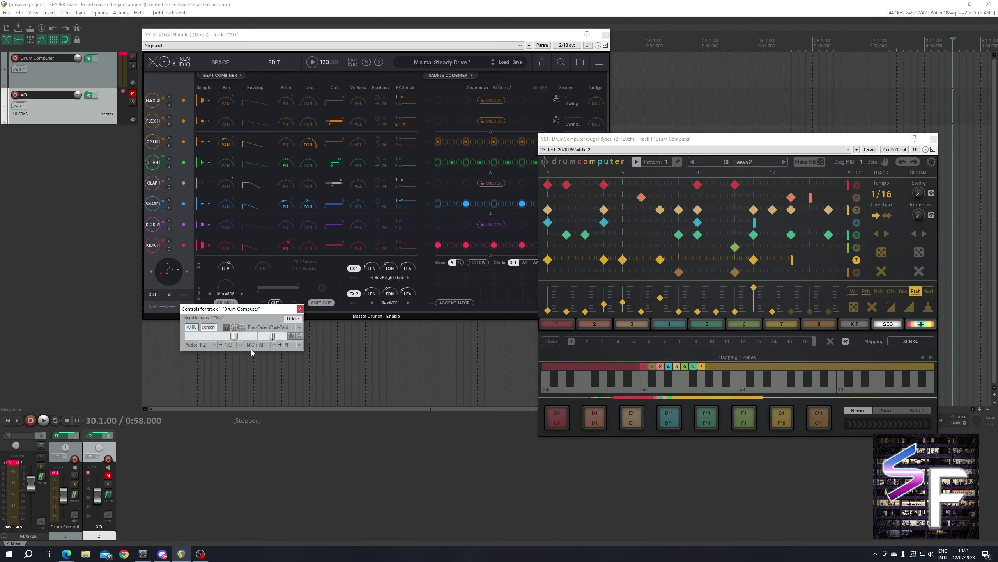
{"action": "left_click", "coordinate": [214, 345]}
{"action": "left_click", "coordinate": [217, 353]}
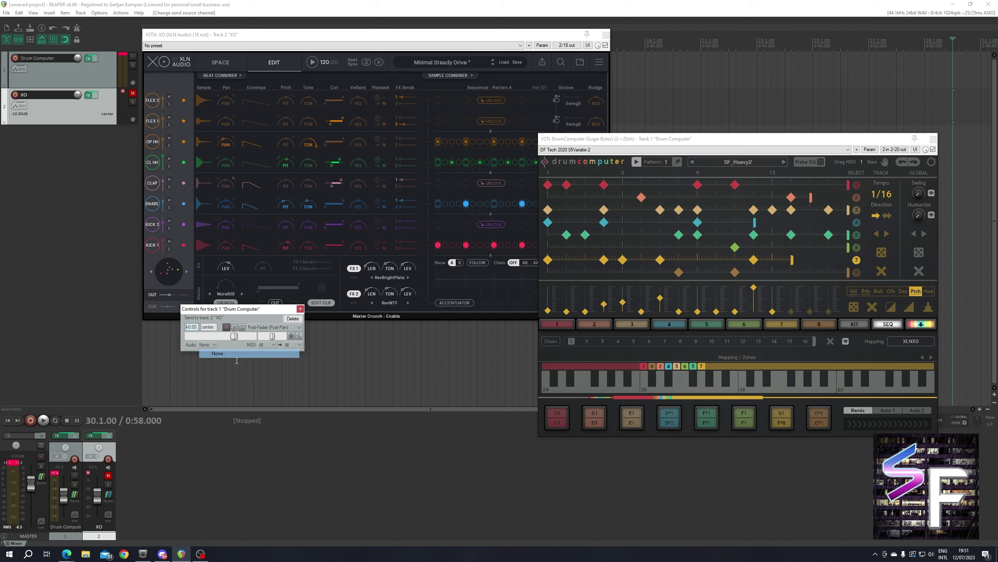
{"action": "left_click", "coordinate": [301, 309]}
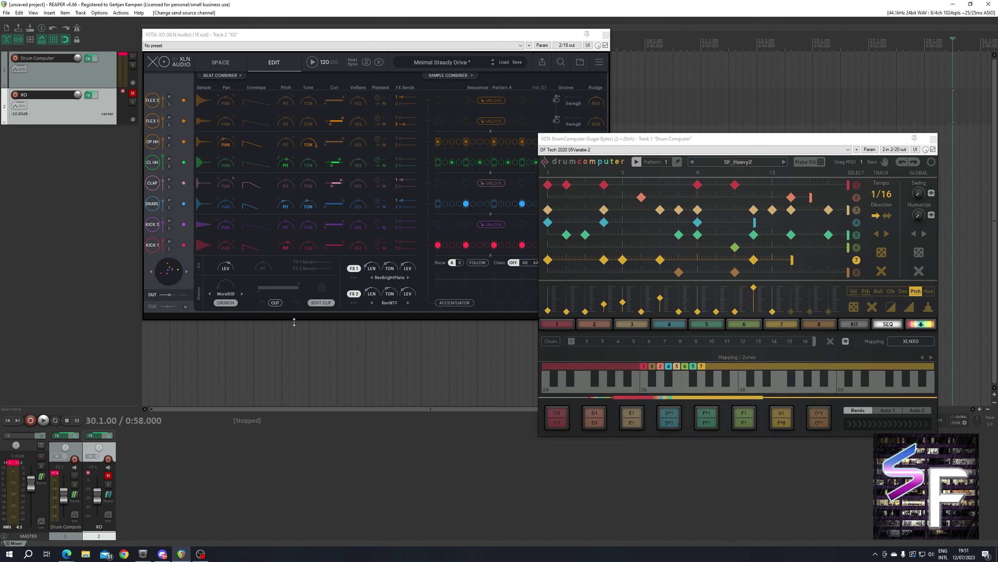
Delete the duplicate Drum Computer receive from the XO track's routing.
{"action": "left_click", "coordinate": [109, 494]}
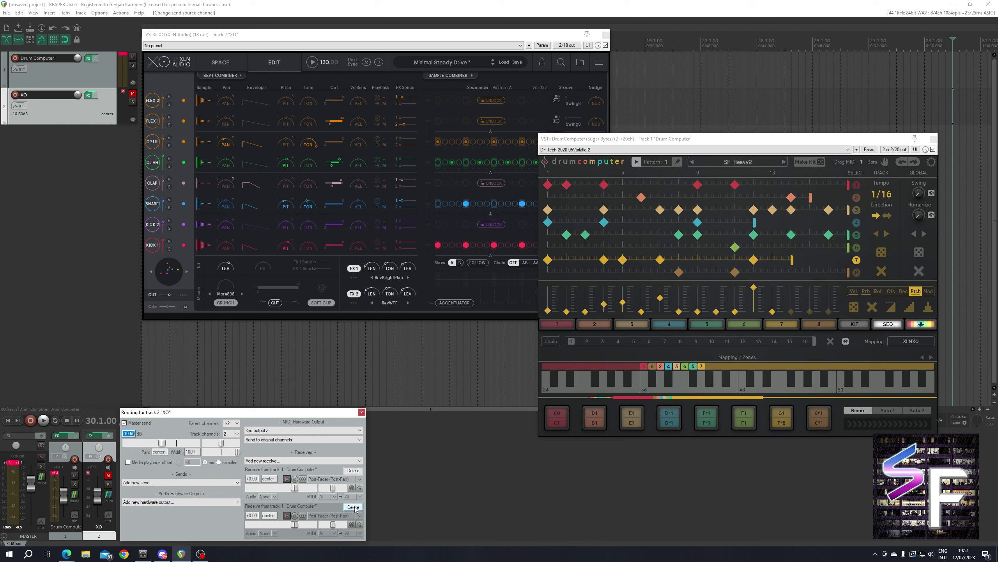
{"action": "left_click", "coordinate": [353, 507]}
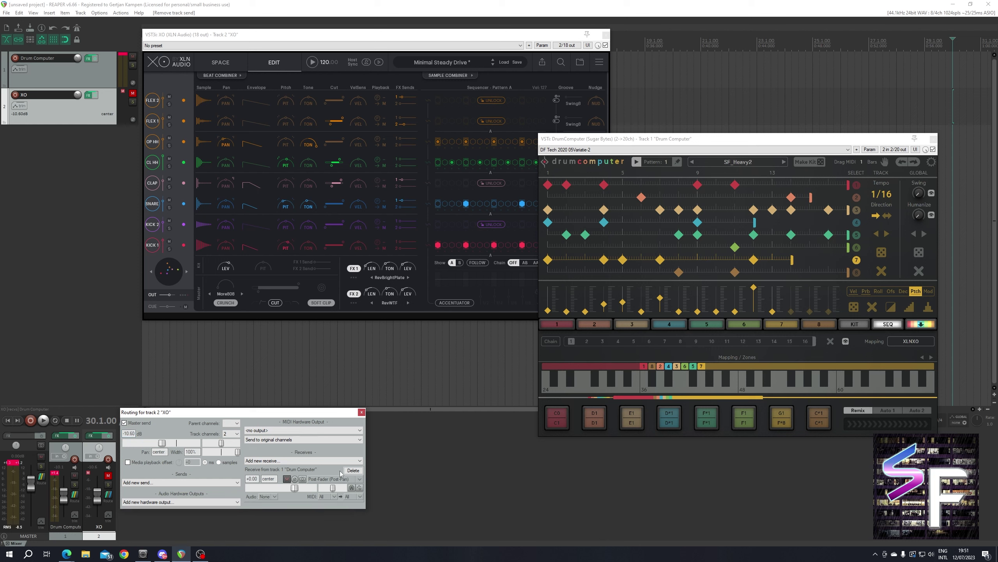
{"action": "left_click", "coordinate": [361, 413]}
Turn off the Drum Computer track's master send in its routing.
{"action": "left_click", "coordinate": [74, 495]}
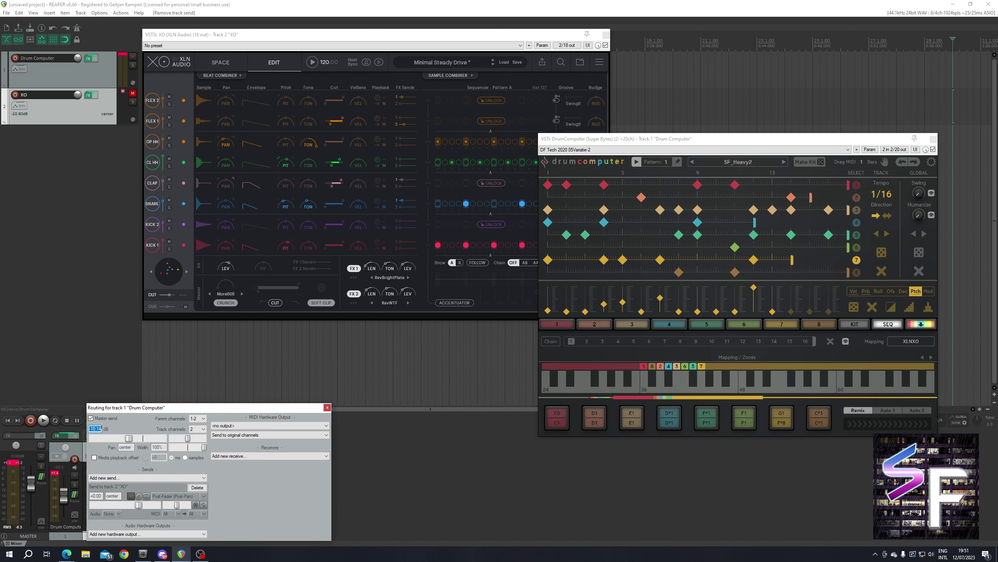
{"action": "left_click", "coordinate": [90, 418]}
{"action": "left_click", "coordinate": [328, 407]}
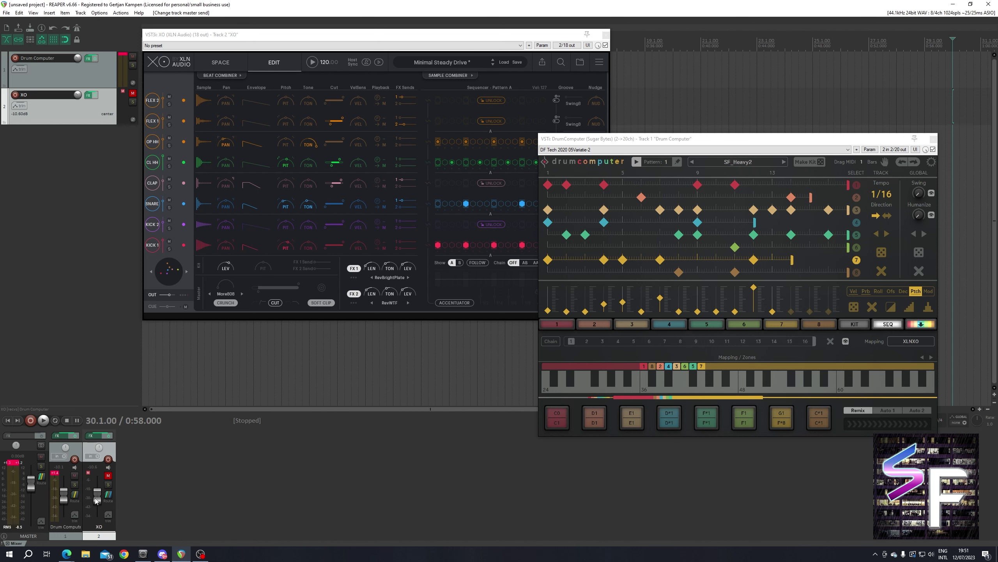
Unmute the XO track, move the DrumComputer window aside and play the project briefly to hear XO triggered on its own.
{"action": "left_click", "coordinate": [133, 95]}
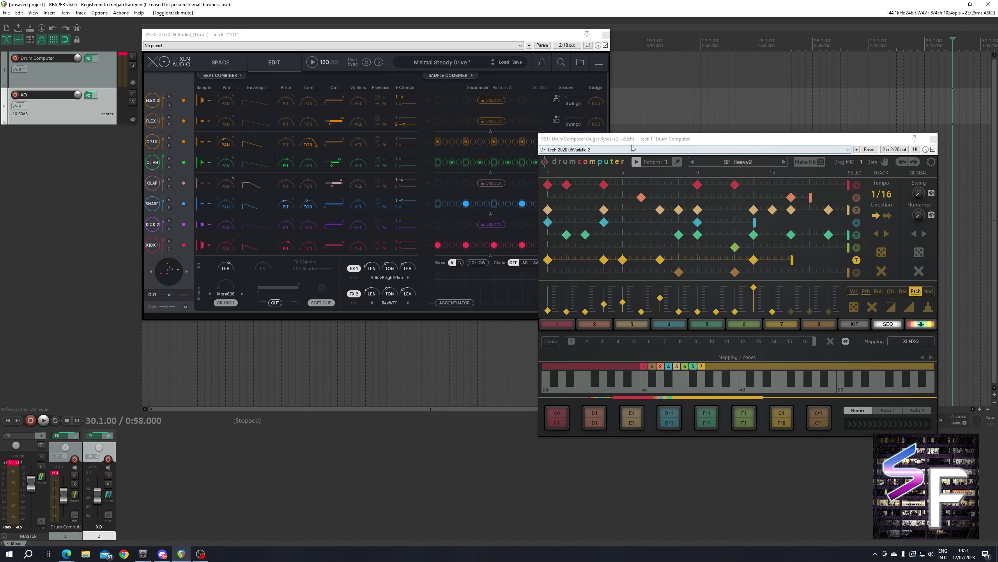
{"action": "left_click_drag", "start_coordinate": [640, 142], "coordinate": [682, 179]}
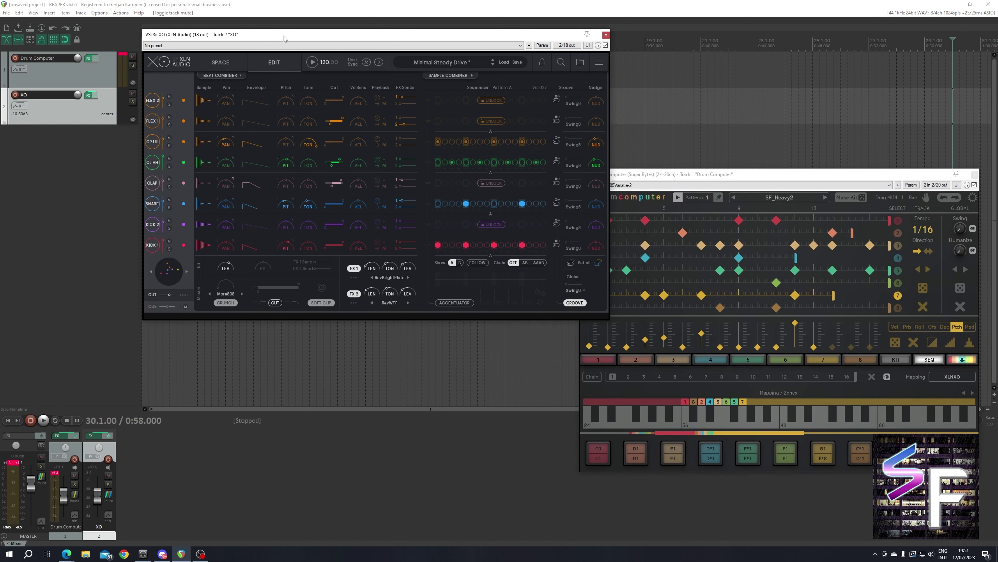
{"action": "key", "text": "space"}
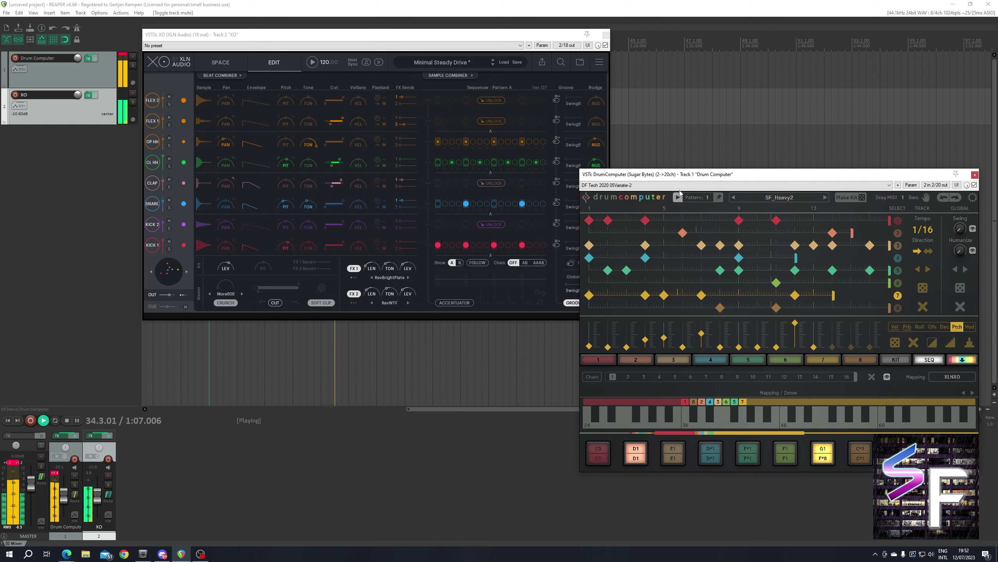
{"action": "left_click", "coordinate": [604, 3]}
{"action": "key", "text": "space"}
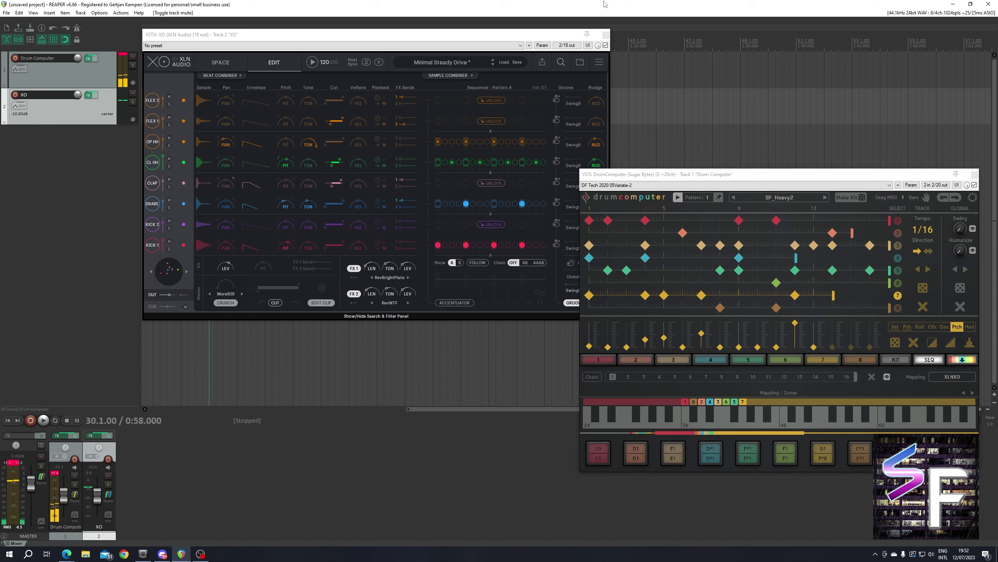
Re-enable the master send in the Drum Computer track's routing.
{"action": "left_click", "coordinate": [73, 499]}
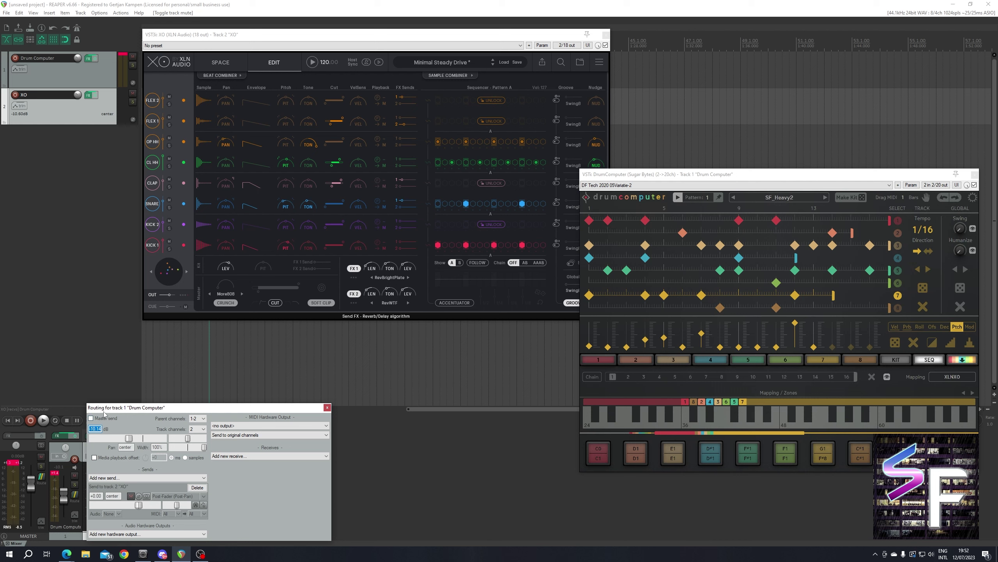
{"action": "left_click", "coordinate": [91, 418]}
{"action": "left_click", "coordinate": [327, 408]}
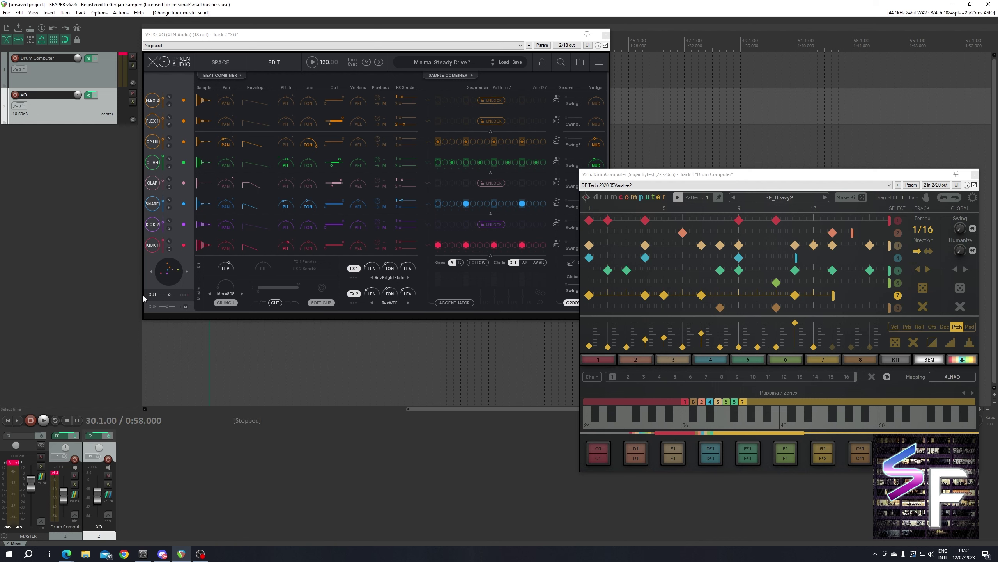
Play both drum plugins layered together, and audition XO's Kick 1, Snare and closed hi-hat samples individually.
{"action": "key", "text": "space"}
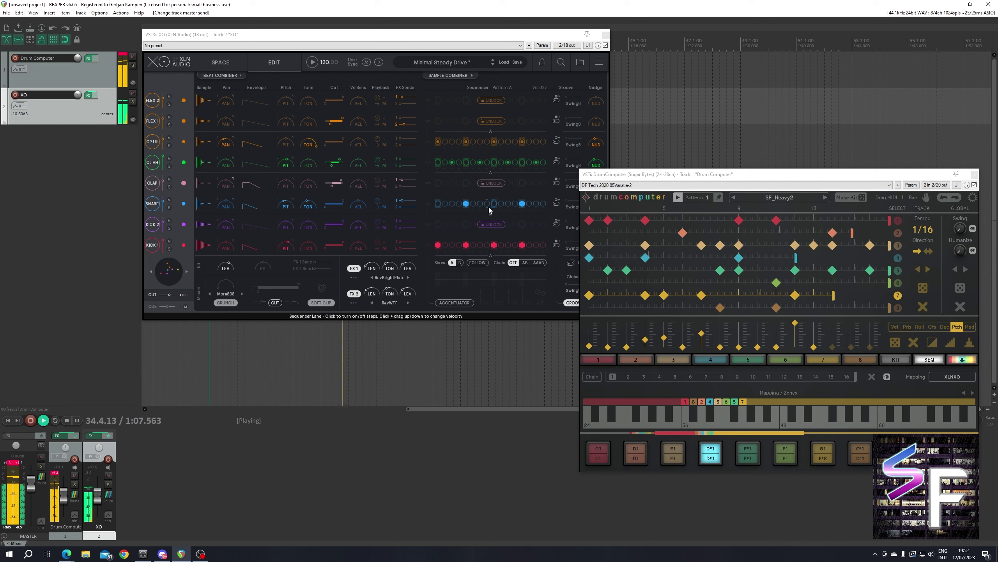
{"action": "key", "text": "space"}
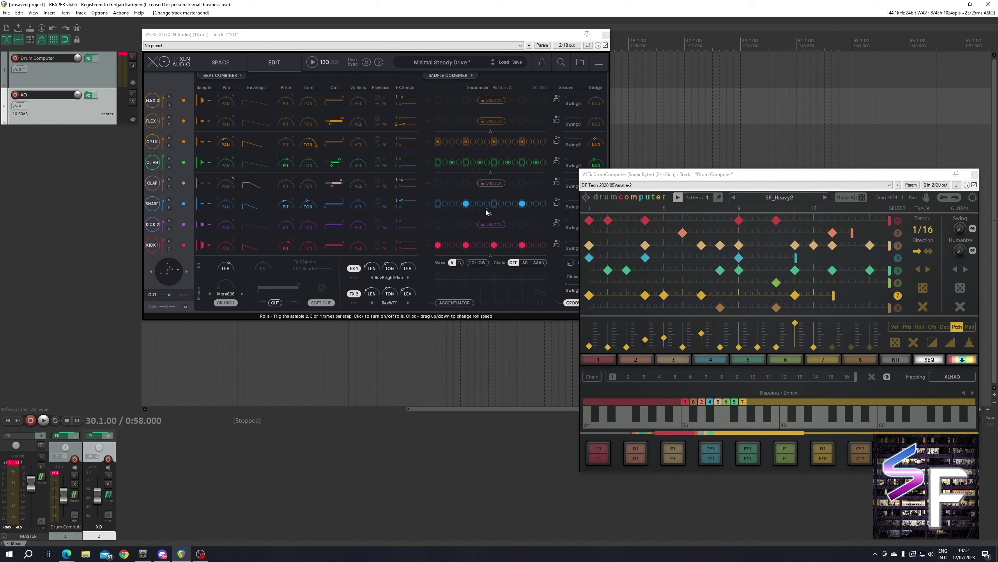
{"action": "left_click", "coordinate": [154, 248]}
{"action": "left_click", "coordinate": [151, 204]}
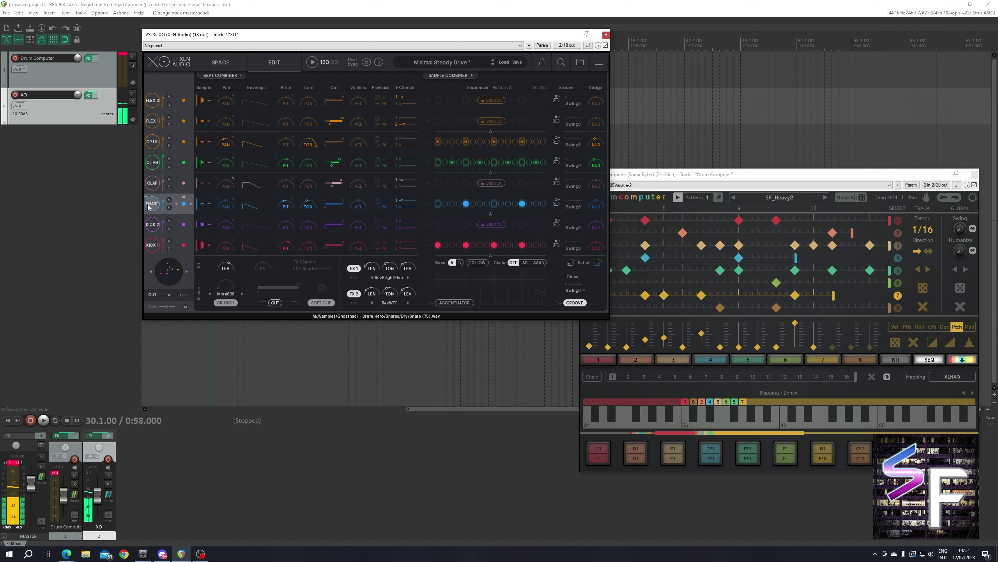
{"action": "left_click", "coordinate": [153, 167]}
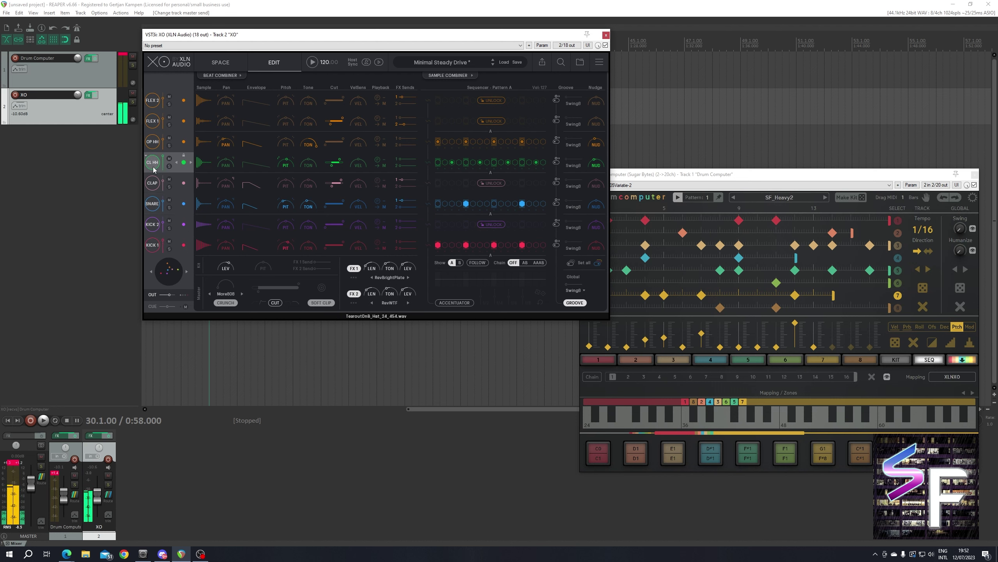
Disable the MIDI output of engines 3, 4, 5 and 6 in DrumComputer's settings.
{"action": "left_click", "coordinate": [971, 197]}
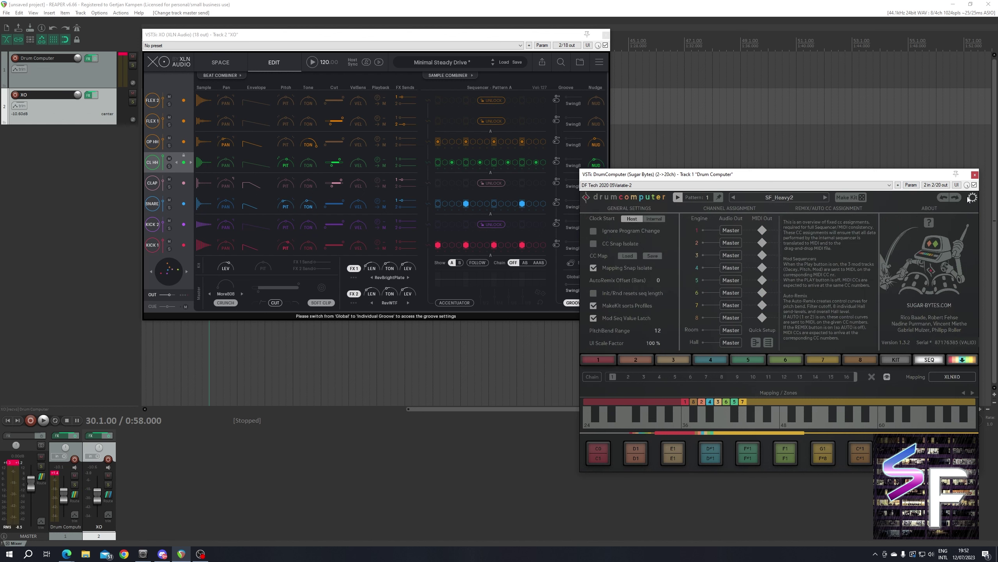
{"action": "left_click", "coordinate": [763, 255]}
{"action": "left_click", "coordinate": [762, 267]}
{"action": "left_click", "coordinate": [763, 280]}
{"action": "left_click", "coordinate": [764, 295]}
{"action": "left_click", "coordinate": [973, 199]}
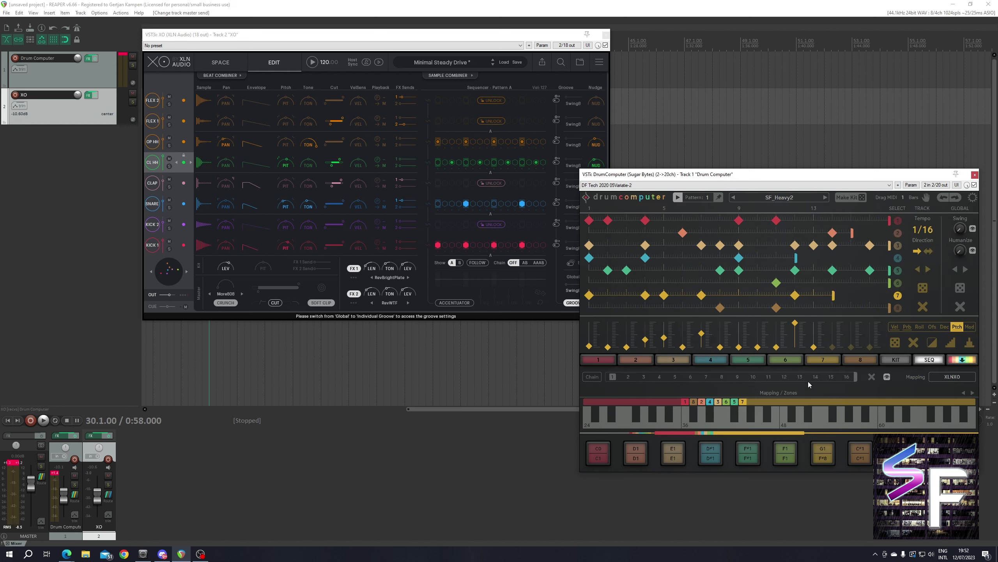
Check engine 3's sound page, and set DrumComputer's MIDI output on for engine 3 and off for engines 7 and 8.
{"action": "left_click", "coordinate": [679, 362]}
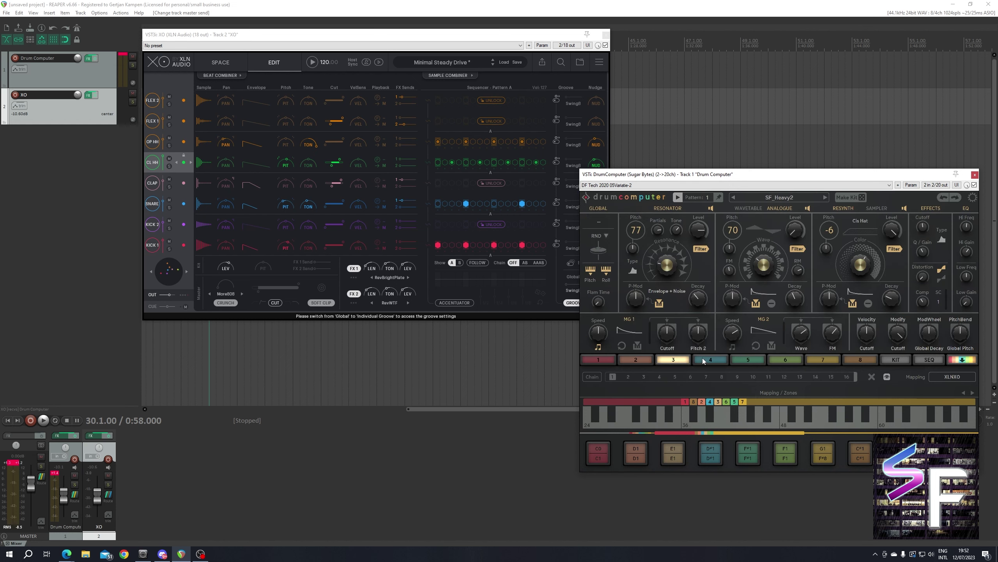
{"action": "left_click", "coordinate": [972, 197]}
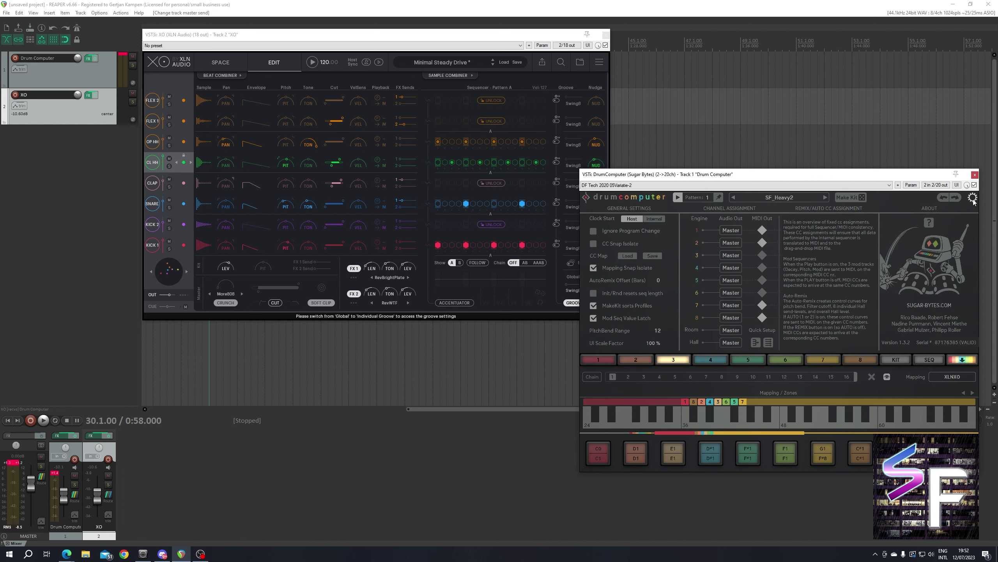
{"action": "left_click", "coordinate": [764, 256]}
{"action": "left_click", "coordinate": [762, 305]}
{"action": "left_click", "coordinate": [763, 317]}
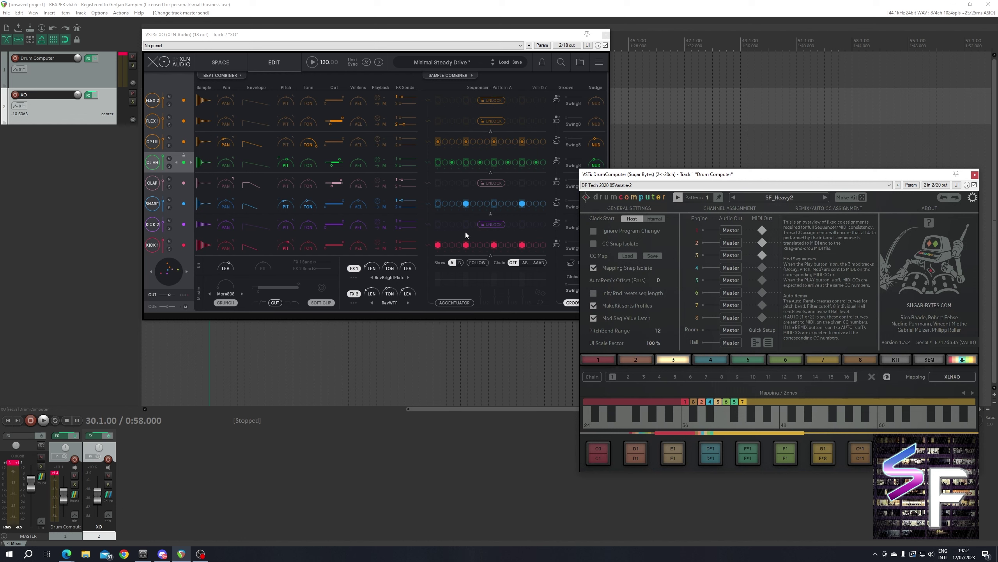
Play the project while muting and unmuting the XO track to compare the sound with and without it.
{"action": "key", "text": "space"}
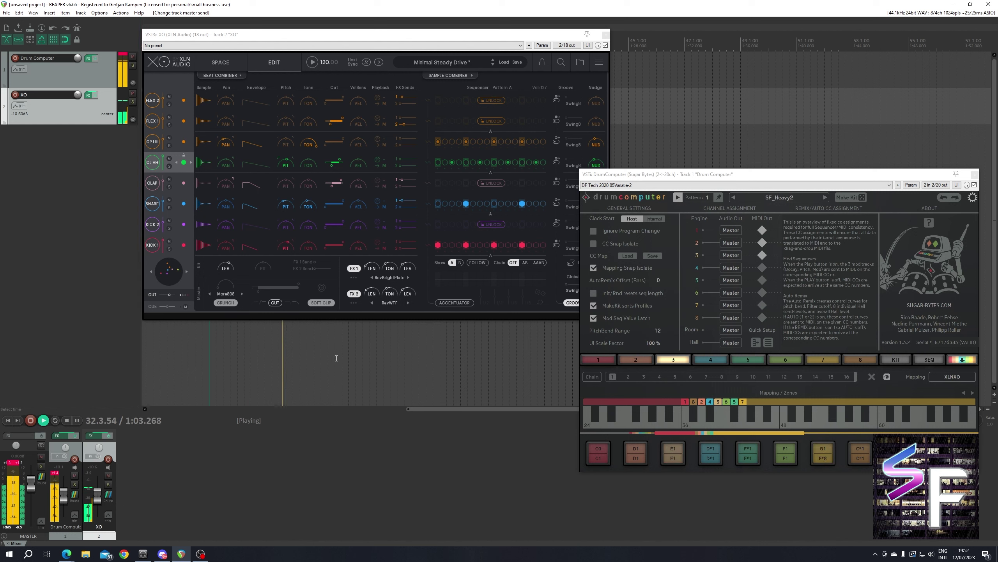
{"action": "left_click", "coordinate": [133, 94]}
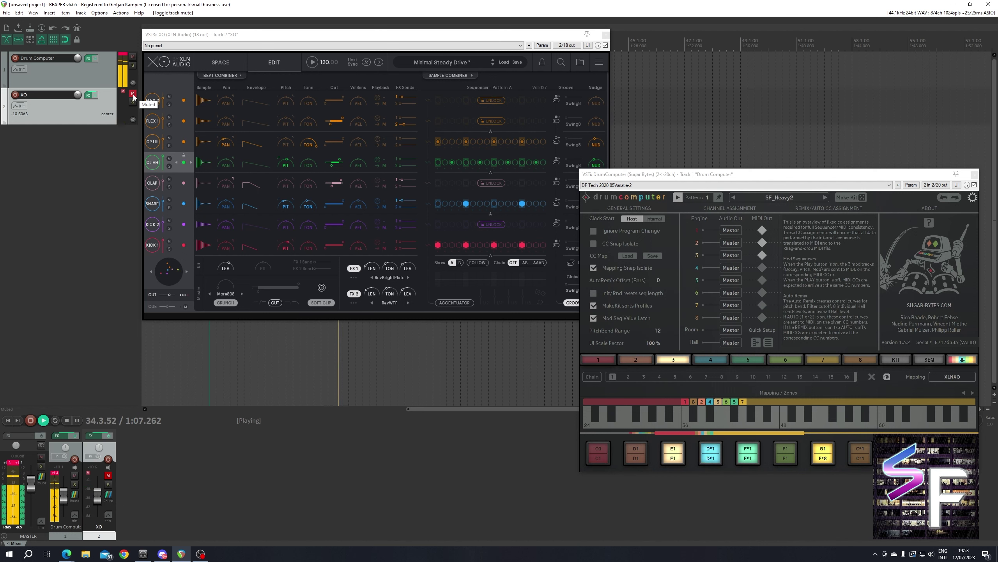
{"action": "left_click", "coordinate": [133, 95]}
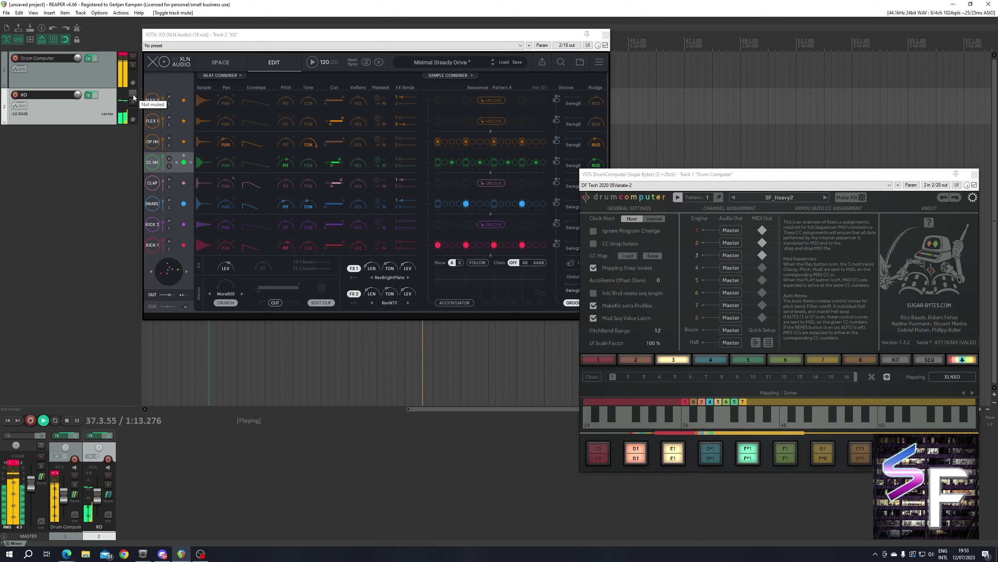
{"action": "key", "text": "space"}
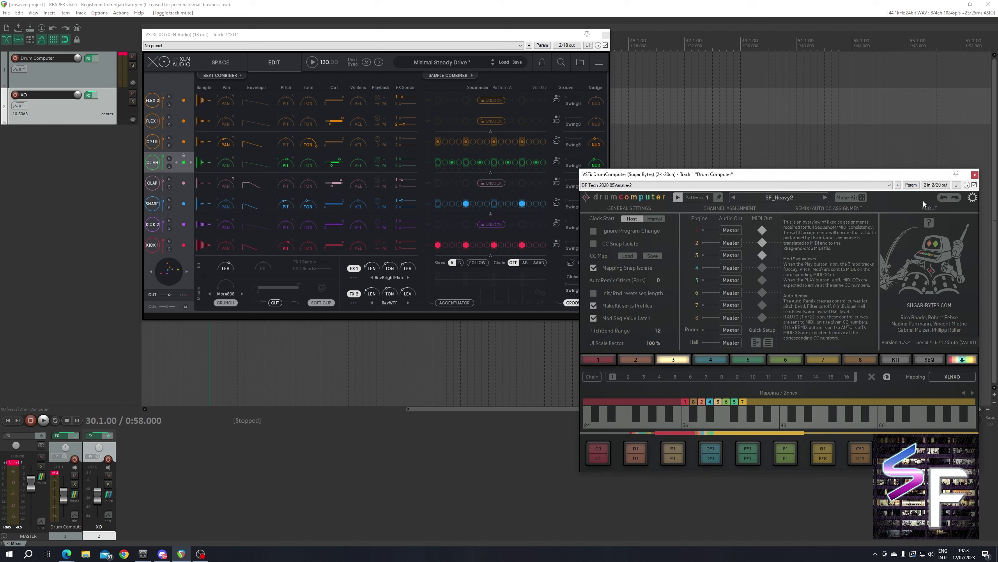
Return DrumComputer from its settings to the sequencer and move its window so the remix controls are fully in view.
{"action": "left_click", "coordinate": [973, 198]}
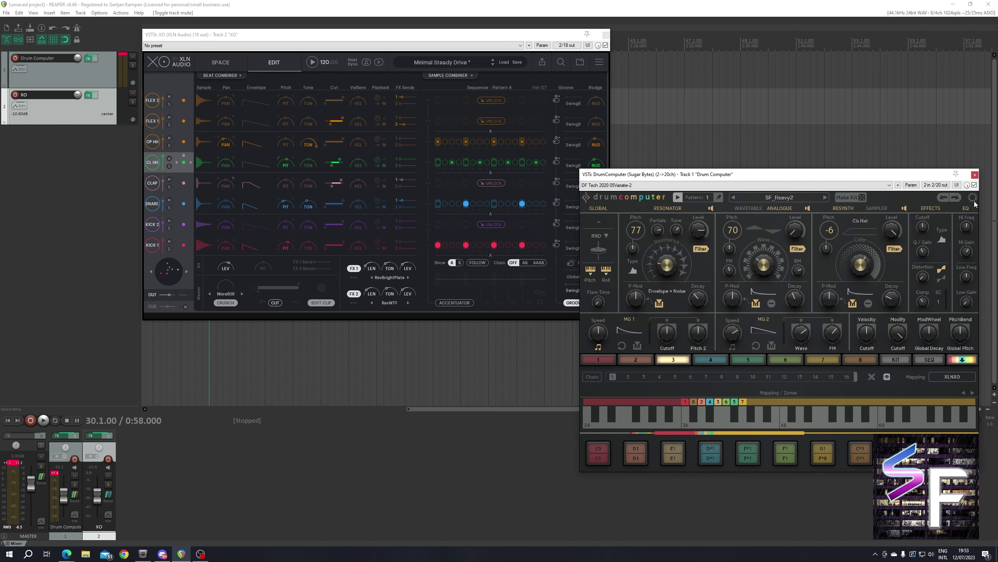
{"action": "left_click", "coordinate": [935, 360]}
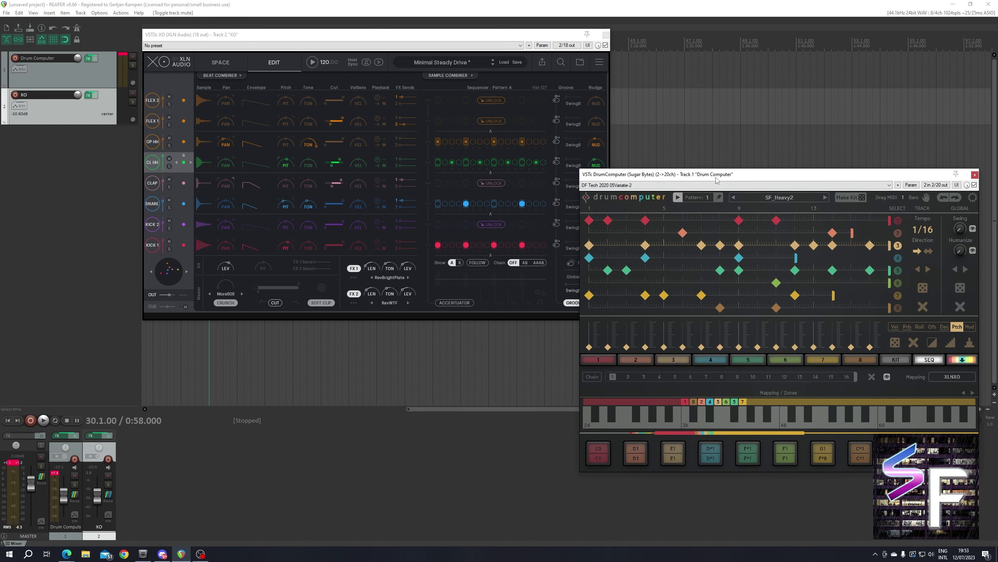
{"action": "left_click_drag", "start_coordinate": [715, 177], "coordinate": [641, 161]}
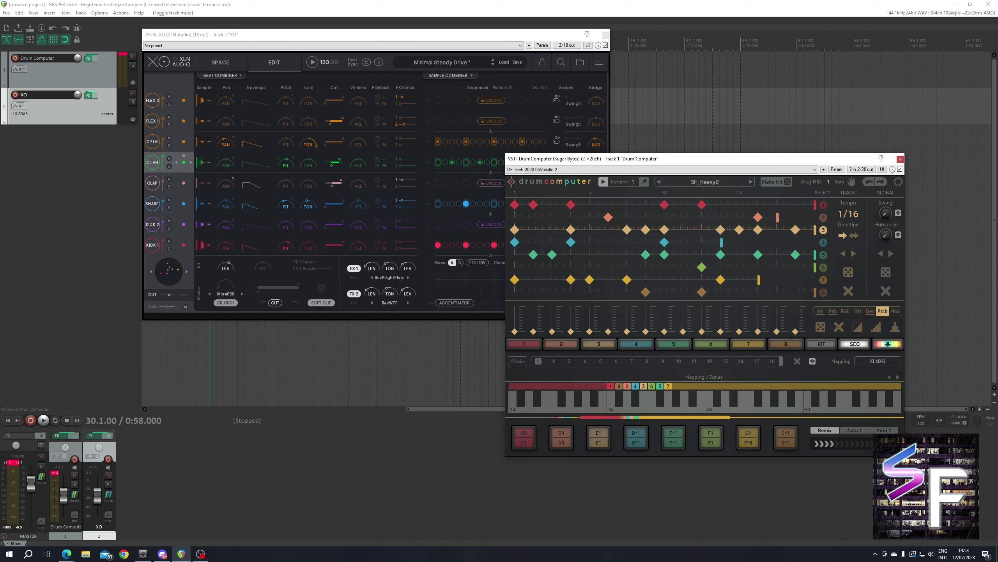
{"action": "left_click_drag", "start_coordinate": [778, 164], "coordinate": [728, 175]}
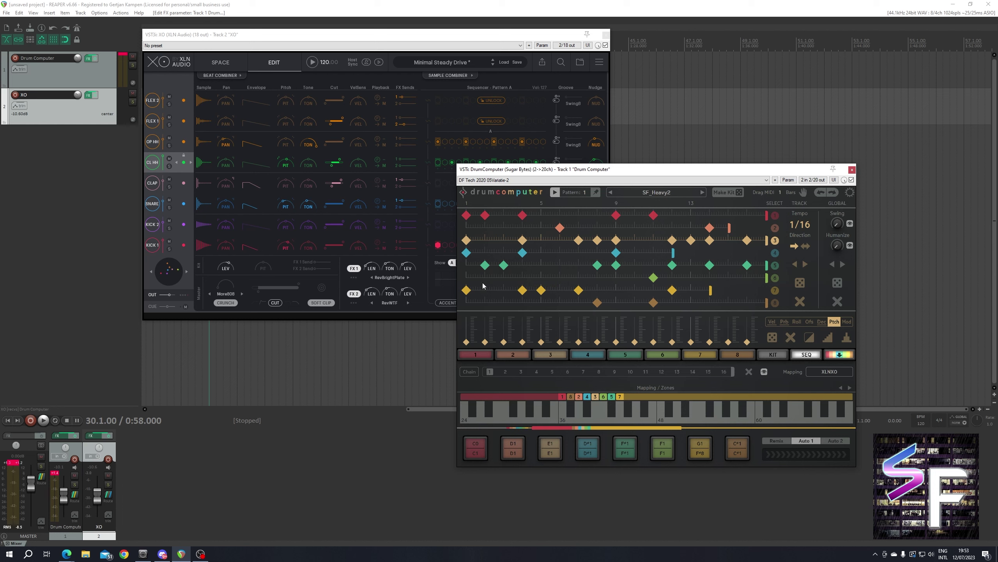
Start playback and try low and high Remix amounts in DrumComputer, finishing with the Remix amount at zero.
{"action": "key", "text": "space"}
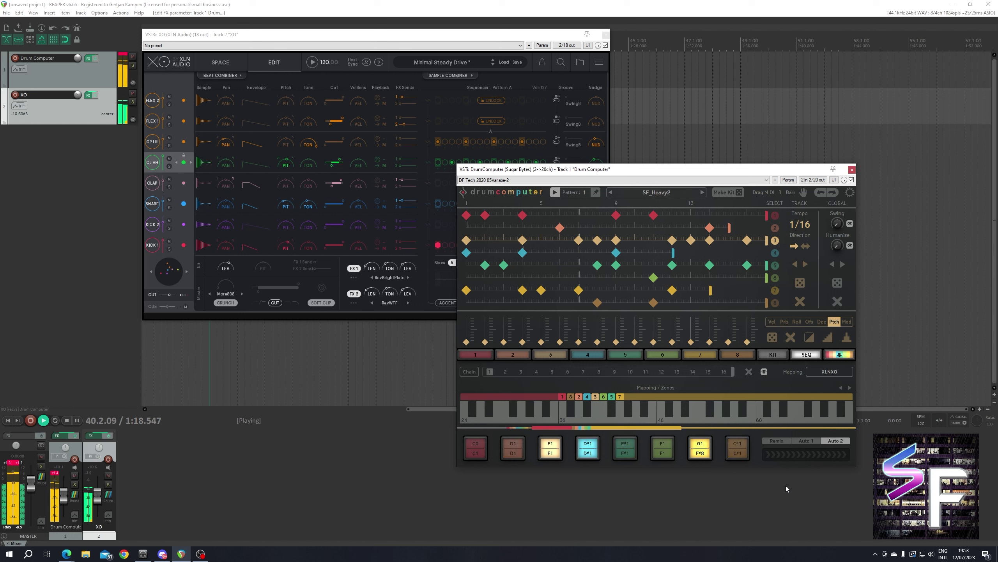
{"action": "left_click", "coordinate": [777, 441]}
{"action": "left_click", "coordinate": [778, 456]}
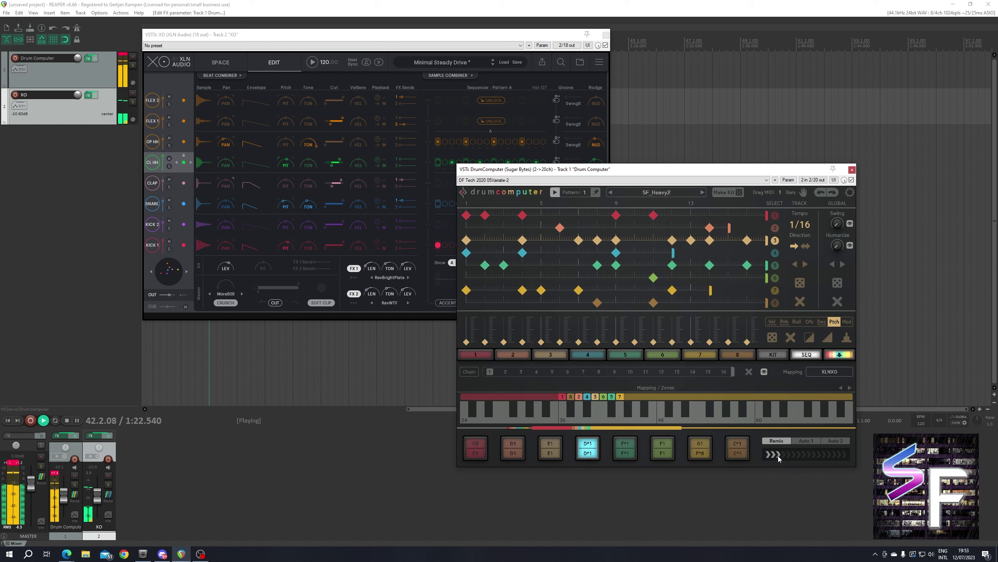
{"action": "left_click_drag", "start_coordinate": [779, 456], "coordinate": [825, 455]}
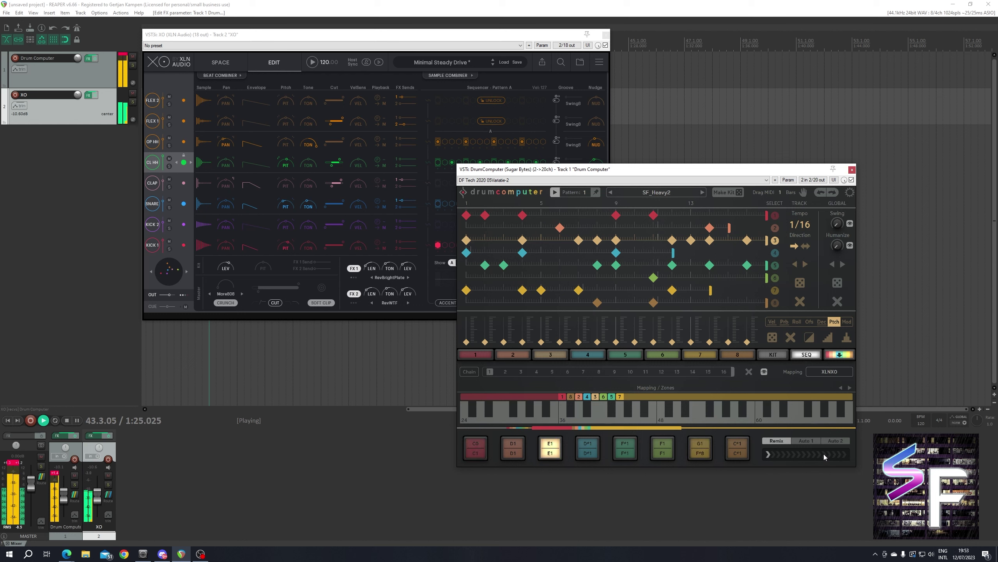
{"action": "left_click", "coordinate": [768, 456]}
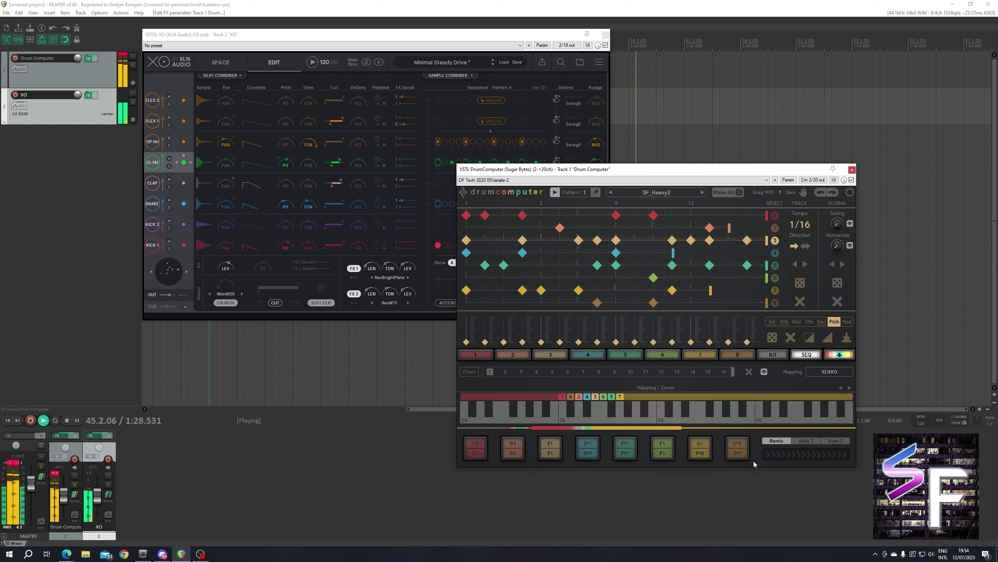
{"action": "left_click", "coordinate": [834, 455]}
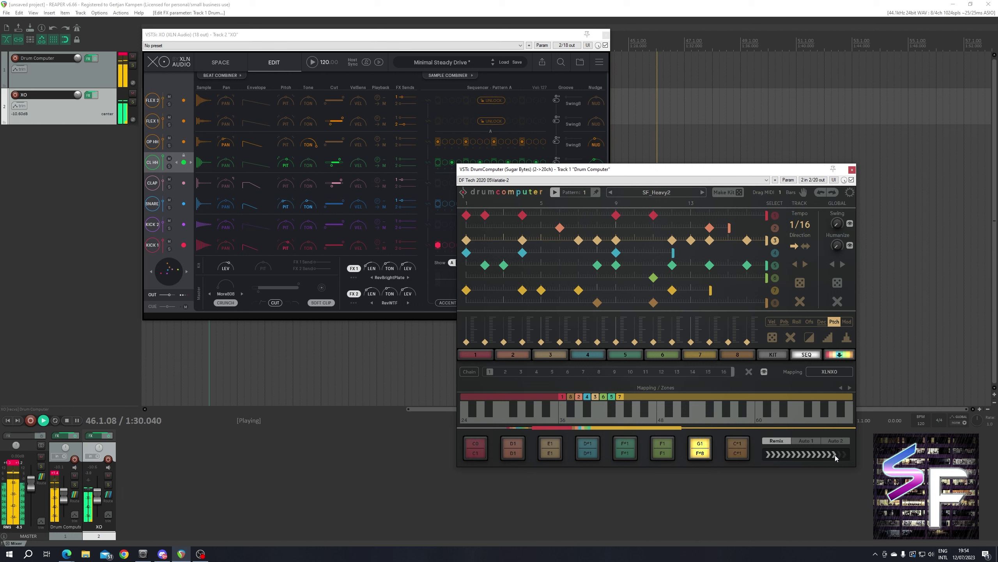
{"action": "left_click", "coordinate": [769, 456]}
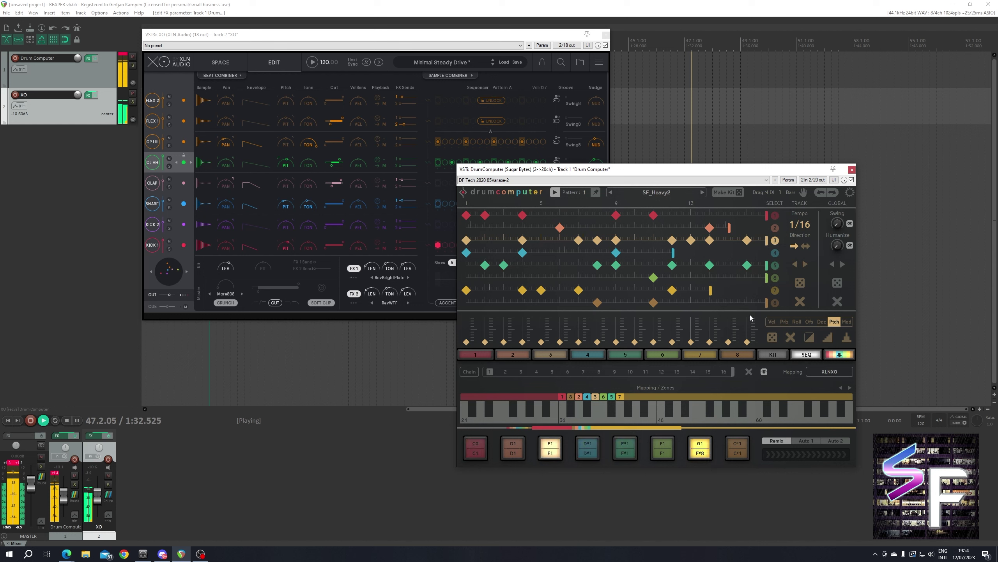
Randomize DrumComputer's whole pattern globally twice during playback.
{"action": "left_click", "coordinate": [837, 282]}
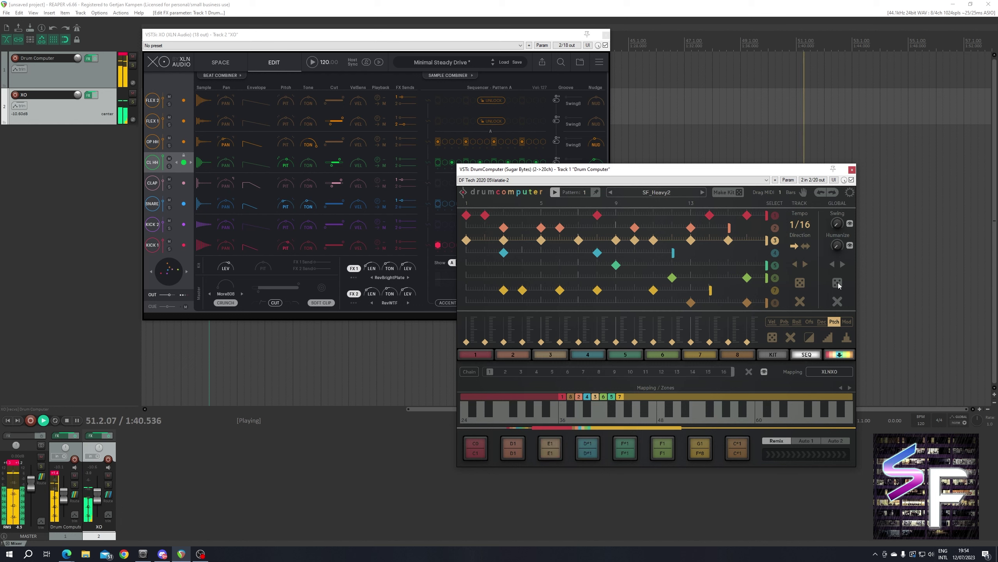
{"action": "left_click", "coordinate": [837, 283]}
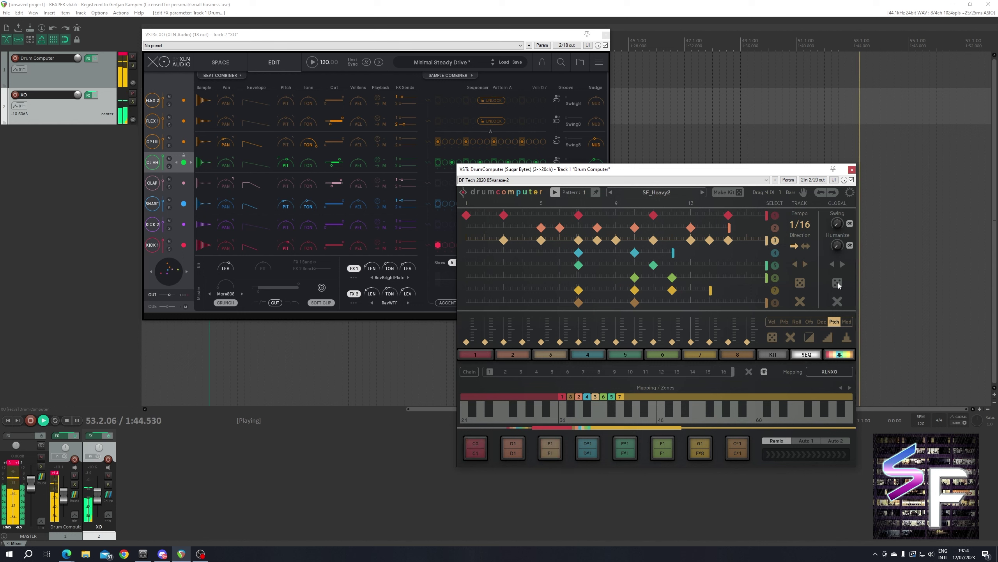
Randomize DrumComputer's whole pattern globally before and after changing the Drum Computer track's master send in its routing.
{"action": "left_click", "coordinate": [838, 283]}
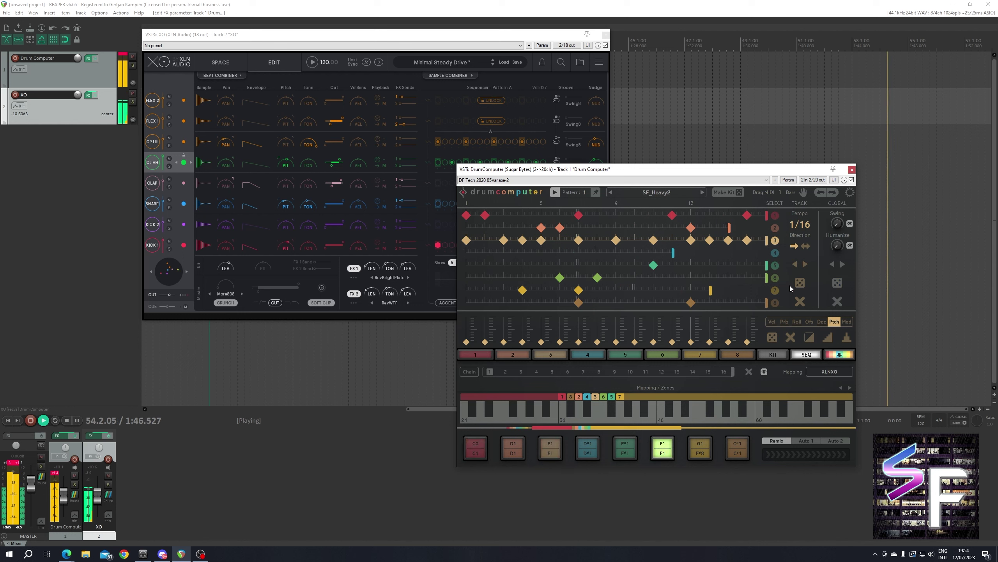
{"action": "left_click", "coordinate": [849, 192]}
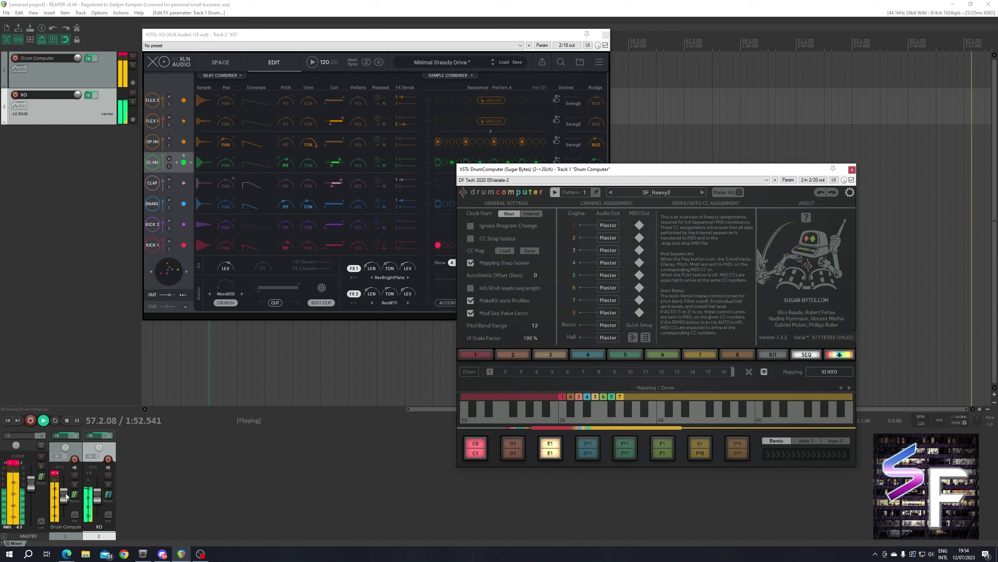
{"action": "left_click", "coordinate": [75, 495]}
{"action": "left_click", "coordinate": [91, 417]}
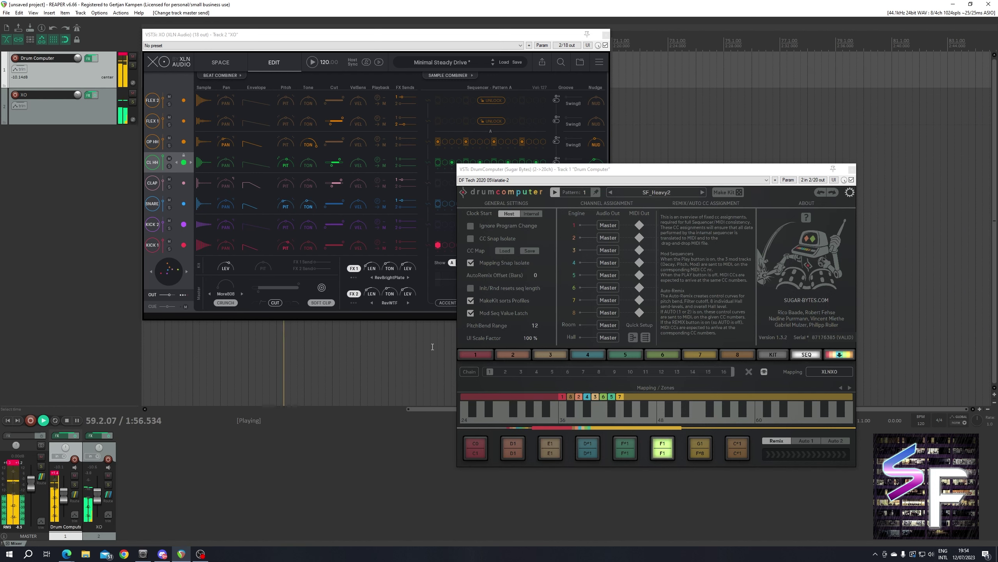
{"action": "left_click", "coordinate": [850, 192]}
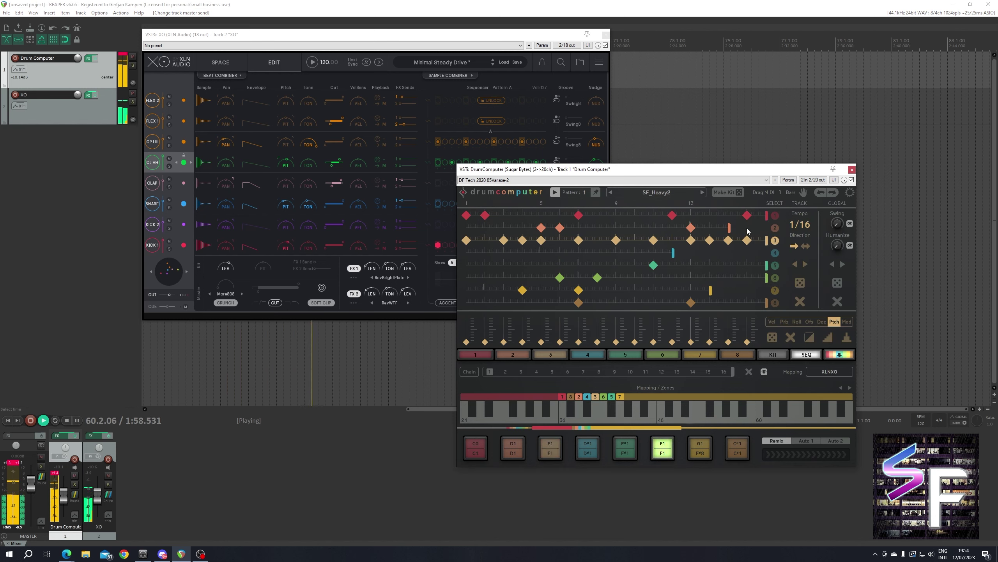
{"action": "left_click", "coordinate": [838, 284]}
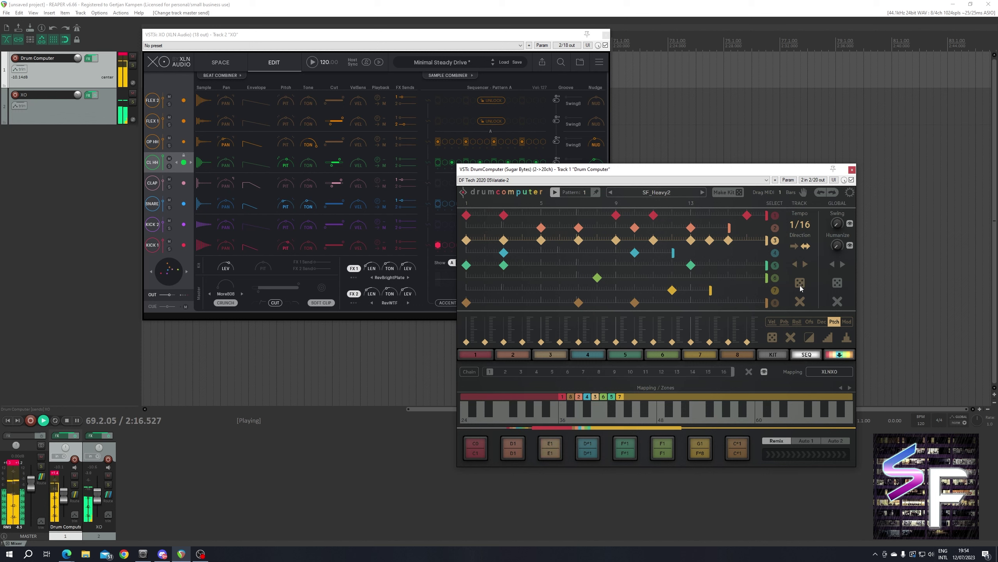
Stop playback and review DrumComputer's engine audio and MIDI output assignments in its settings, returning to the sequencer.
{"action": "key", "text": "space"}
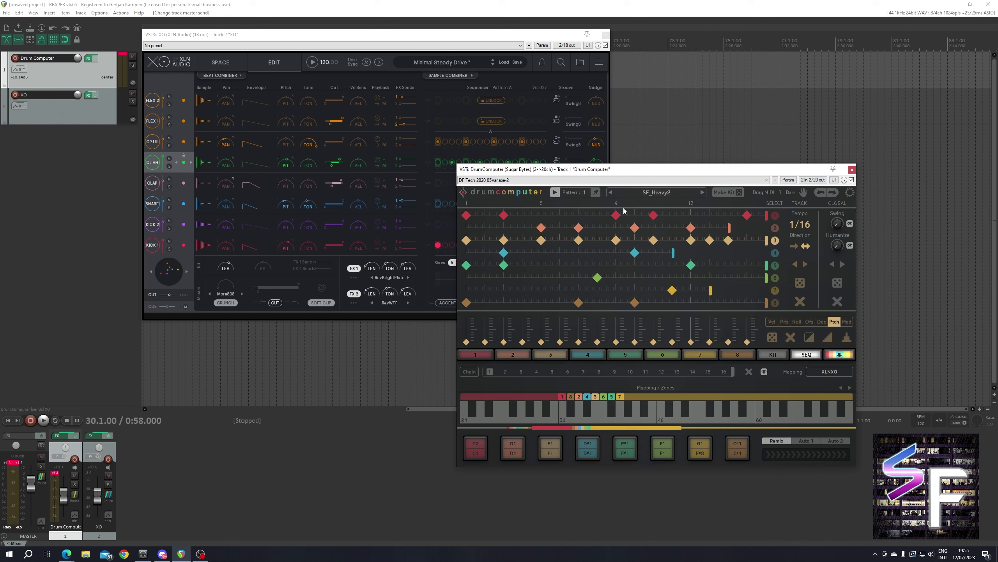
{"action": "left_click", "coordinate": [850, 193]}
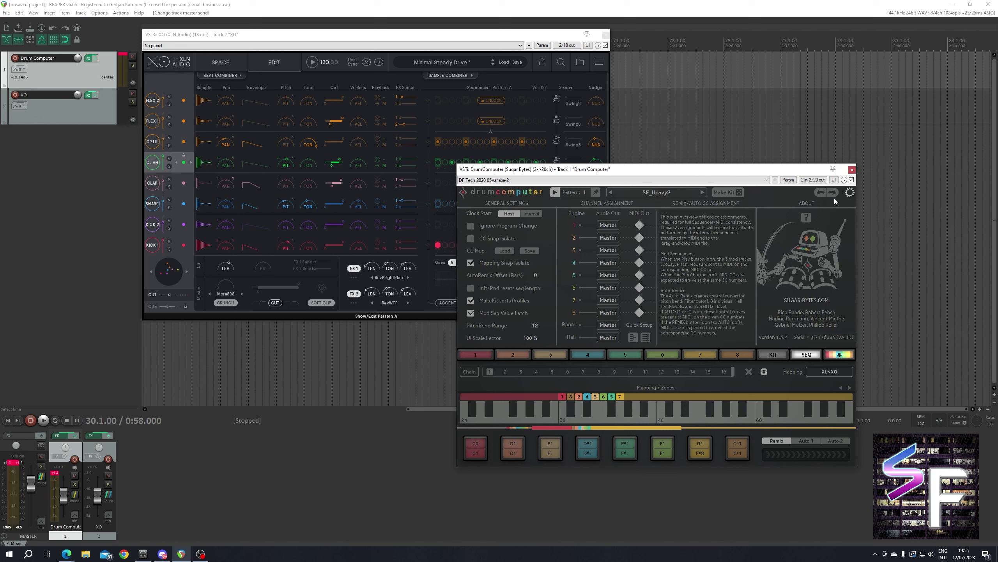
{"action": "left_click", "coordinate": [848, 193]}
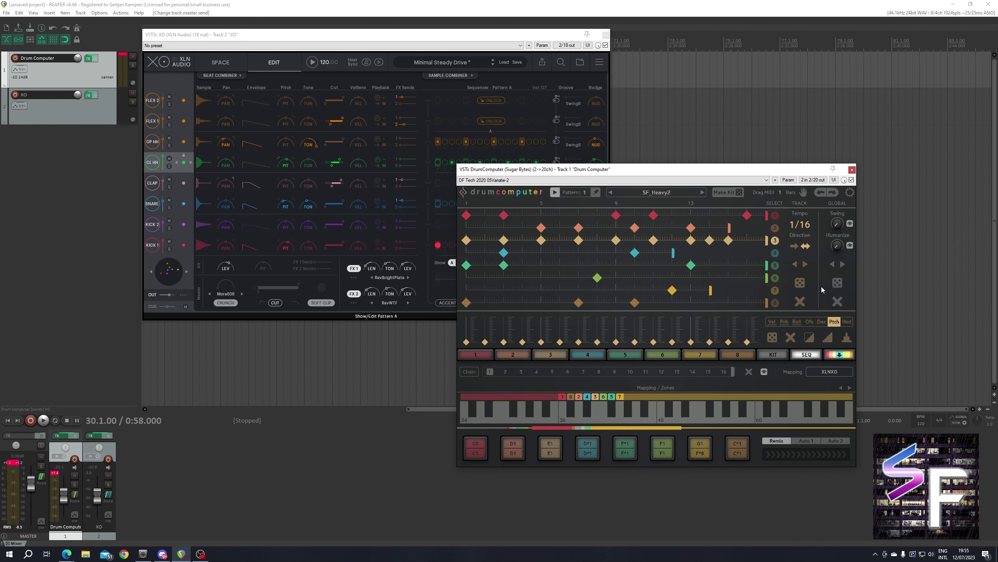
Move the DrumComputer and XO windows apart so both plugins can be seen with little overlap.
{"action": "left_click_drag", "start_coordinate": [555, 162], "coordinate": [566, 222]}
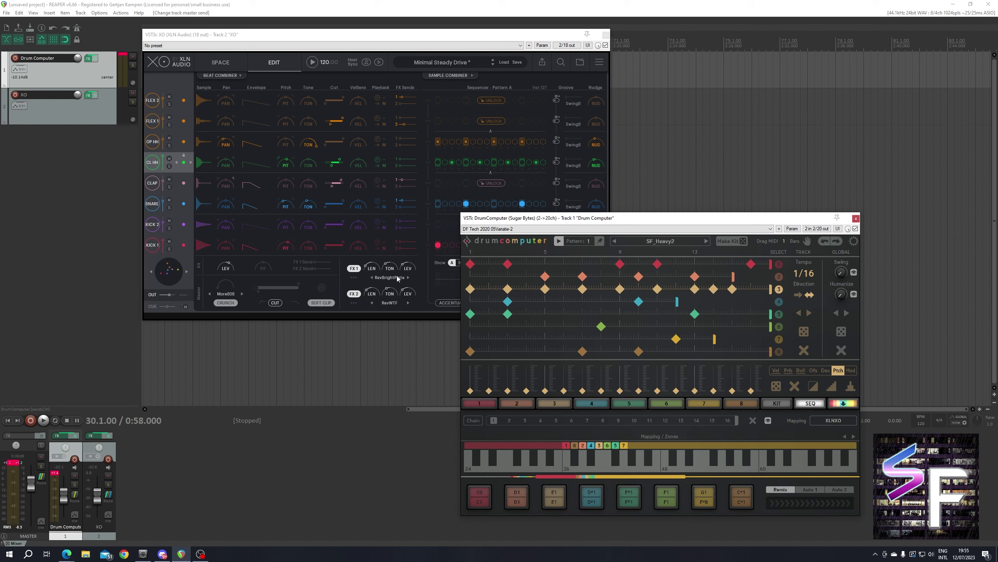
{"action": "left_click_drag", "start_coordinate": [219, 39], "coordinate": [163, 36]}
{"action": "left_click_drag", "start_coordinate": [611, 219], "coordinate": [643, 203]}
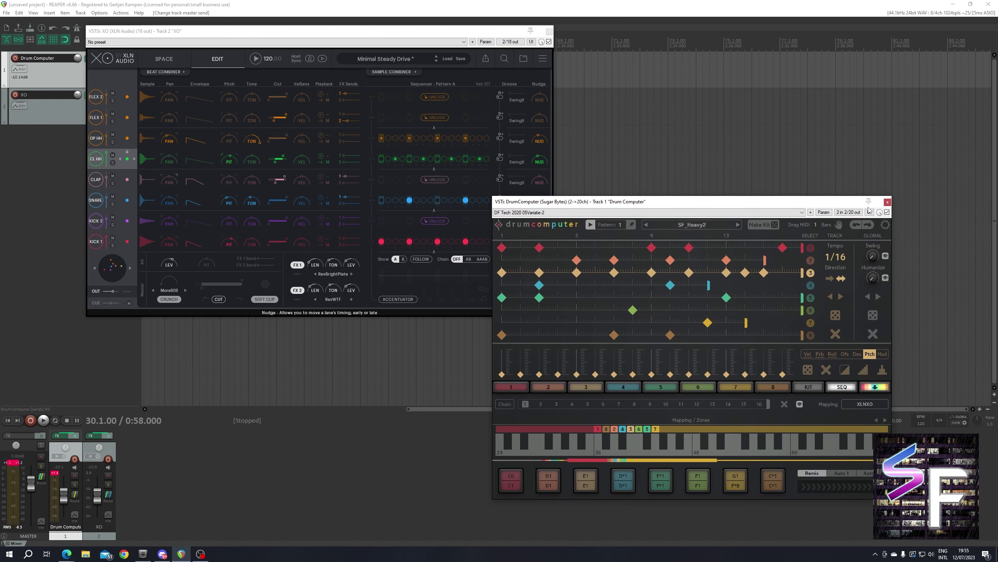
{"action": "left_click", "coordinate": [793, 3]}
Start playback and randomize XO's samples twice in the Sample Combiner.
{"action": "key", "text": "space"}
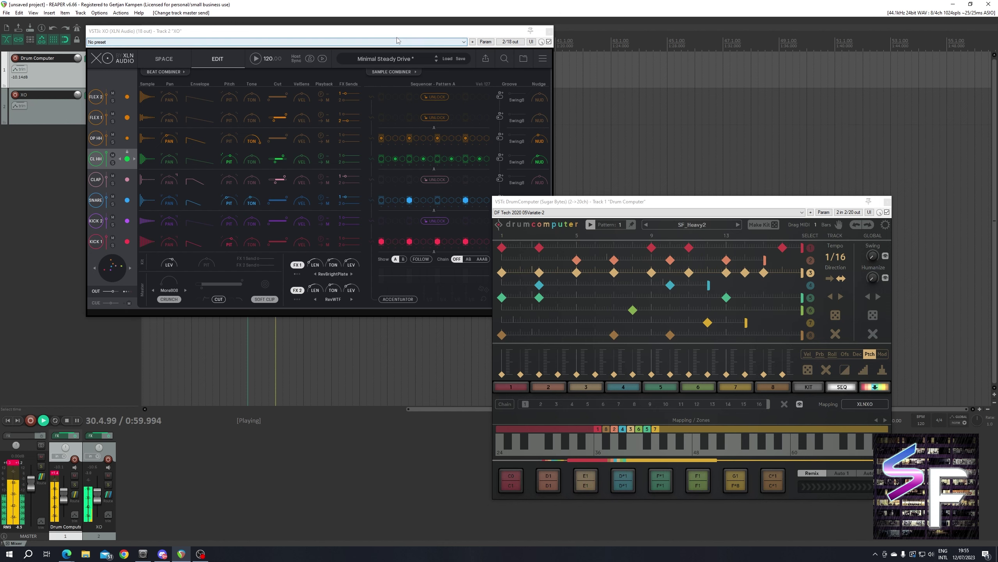
{"action": "left_click_drag", "start_coordinate": [492, 31], "coordinate": [513, 29]}
{"action": "left_click", "coordinate": [414, 70]}
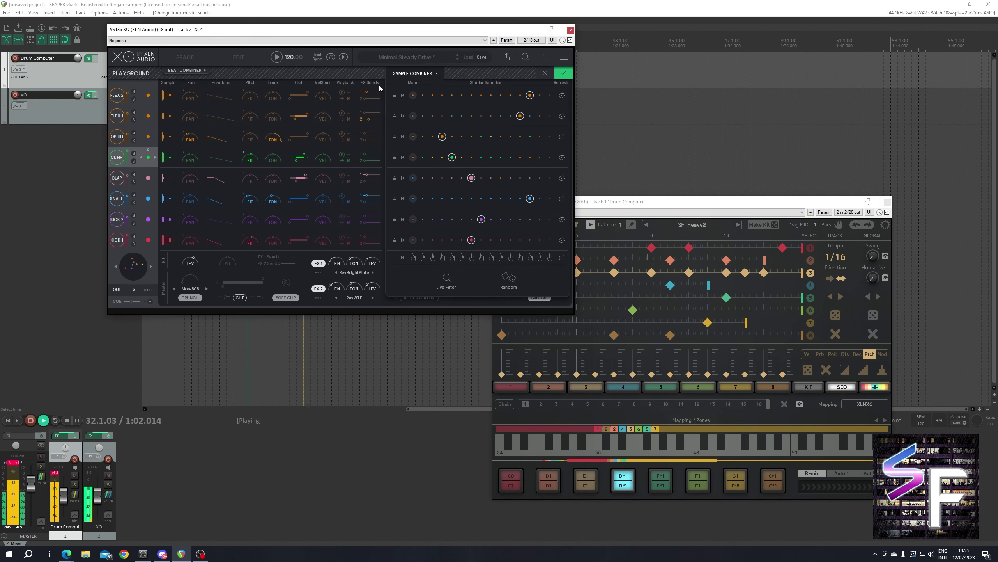
{"action": "left_click", "coordinate": [513, 285]}
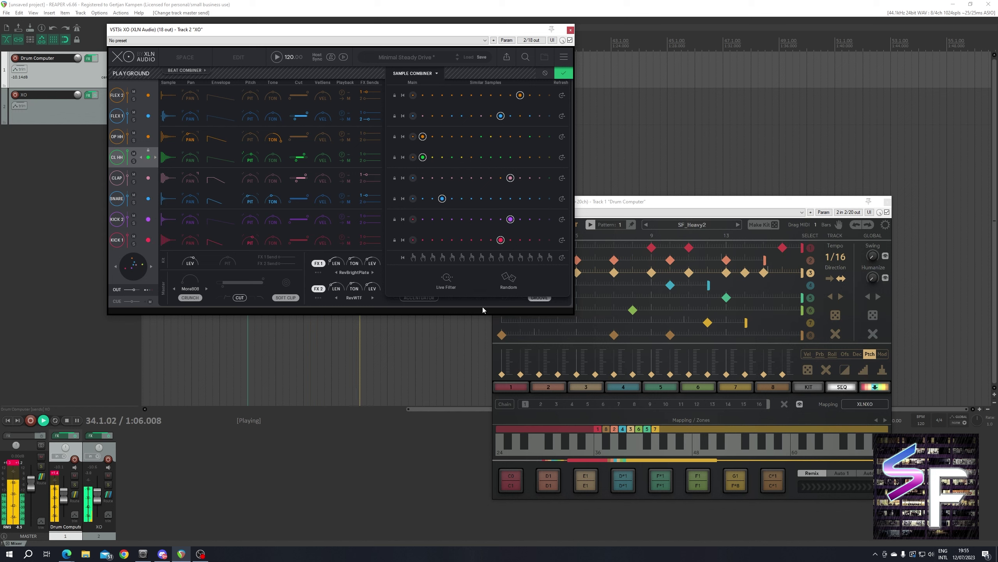
{"action": "left_click", "coordinate": [509, 278]}
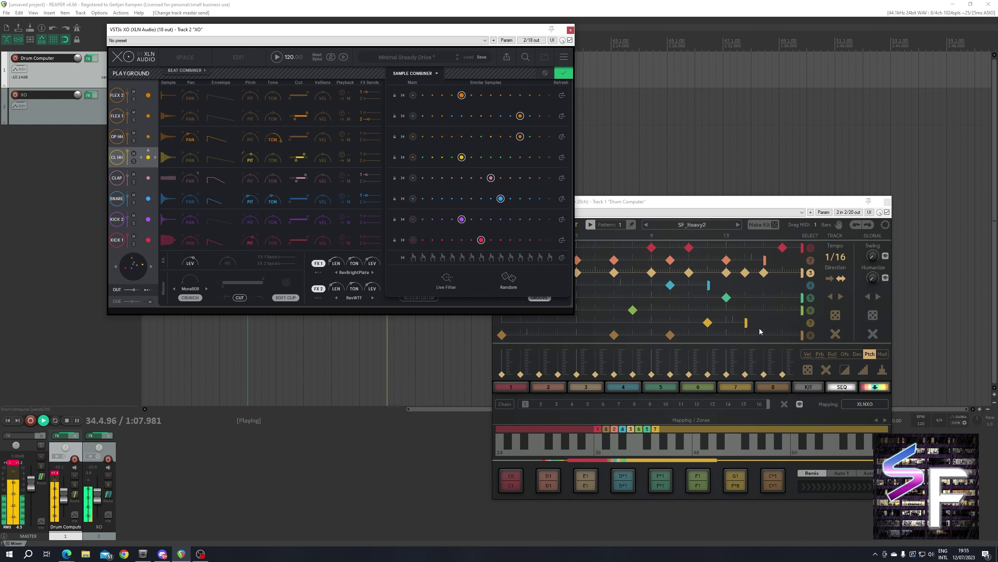
Randomize DrumComputer's whole pattern globally and rework track 6 with hits on steps 5, 7, 12, 13 and 15.
{"action": "left_click", "coordinate": [873, 315]}
{"action": "left_click_drag", "start_coordinate": [875, 279], "coordinate": [879, 290]}
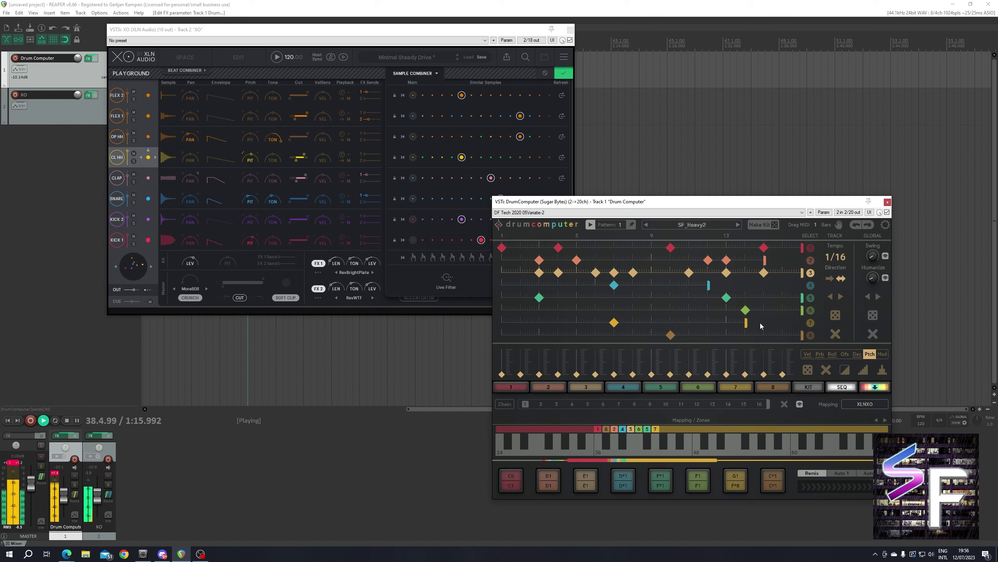
{"action": "left_click", "coordinate": [811, 310]}
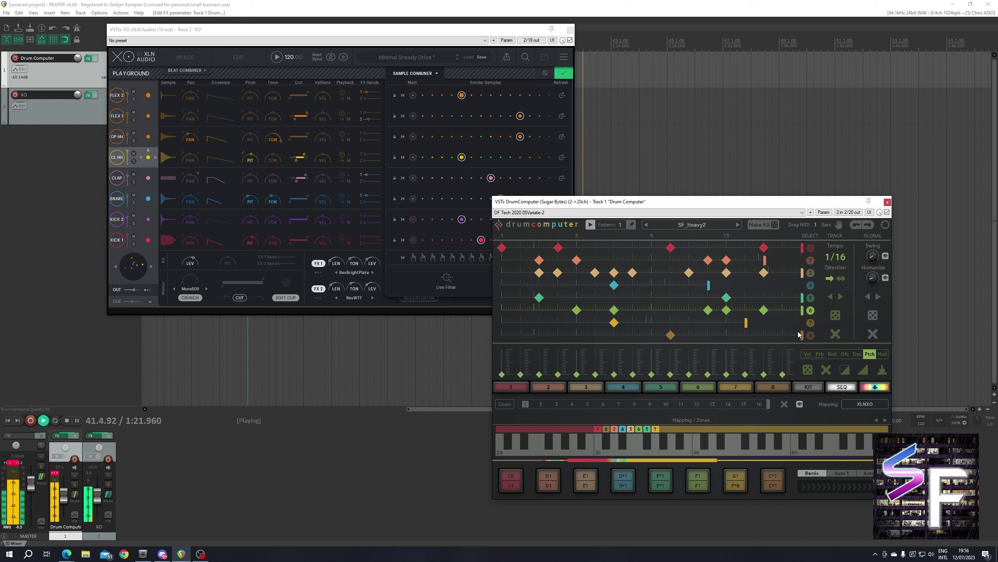
Set track 7's length to 14 steps and its tempo to 1/8, and add a hit on step 14.
{"action": "left_click", "coordinate": [810, 323]}
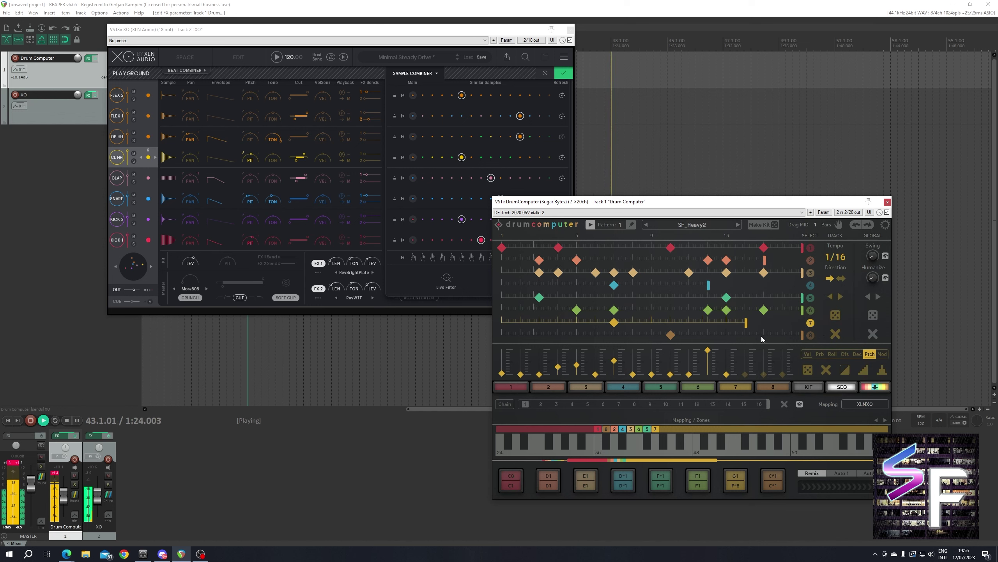
{"action": "left_click_drag", "start_coordinate": [756, 325], "coordinate": [764, 324]}
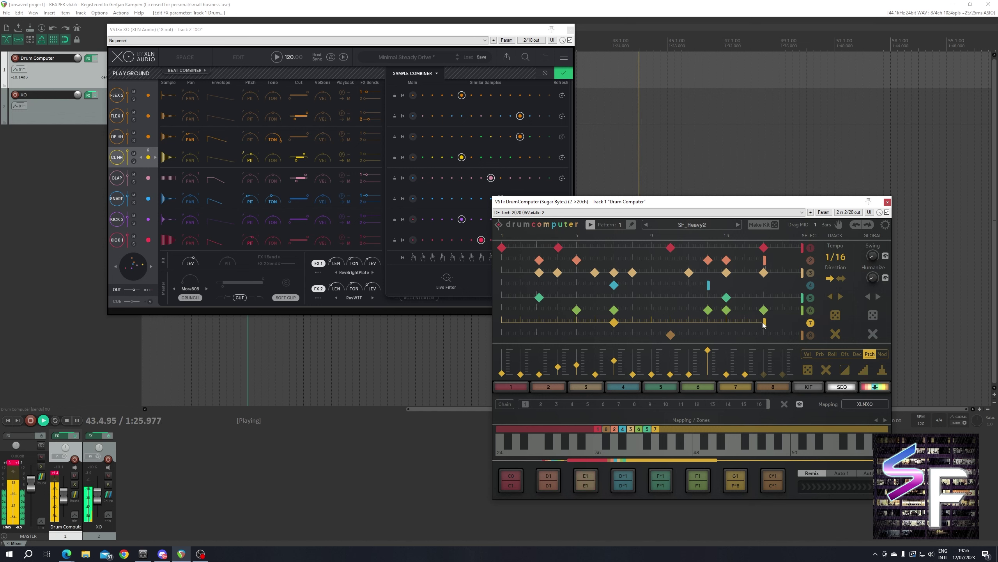
{"action": "left_click", "coordinate": [840, 257]}
{"action": "left_click", "coordinate": [839, 337]}
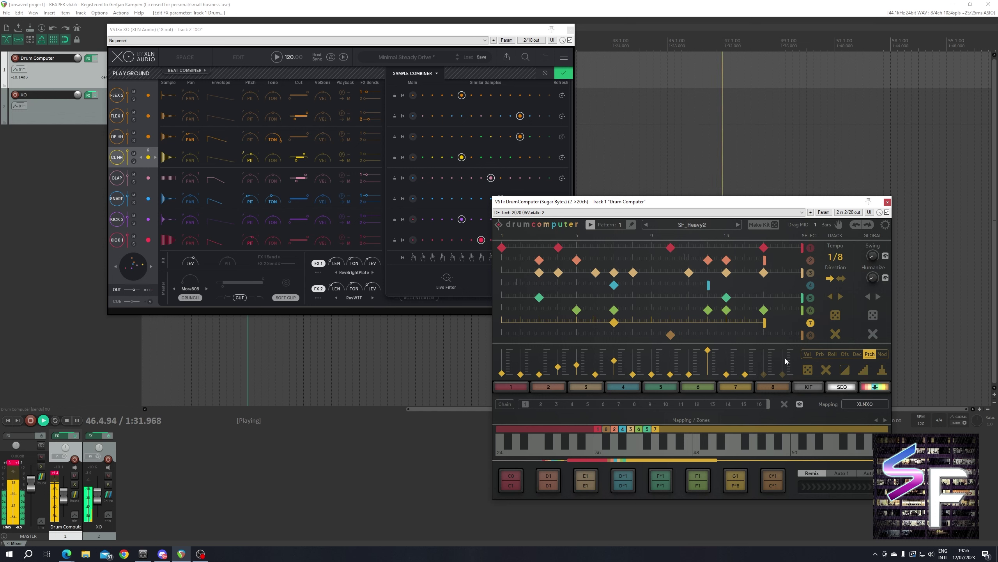
{"action": "left_click", "coordinate": [748, 322]}
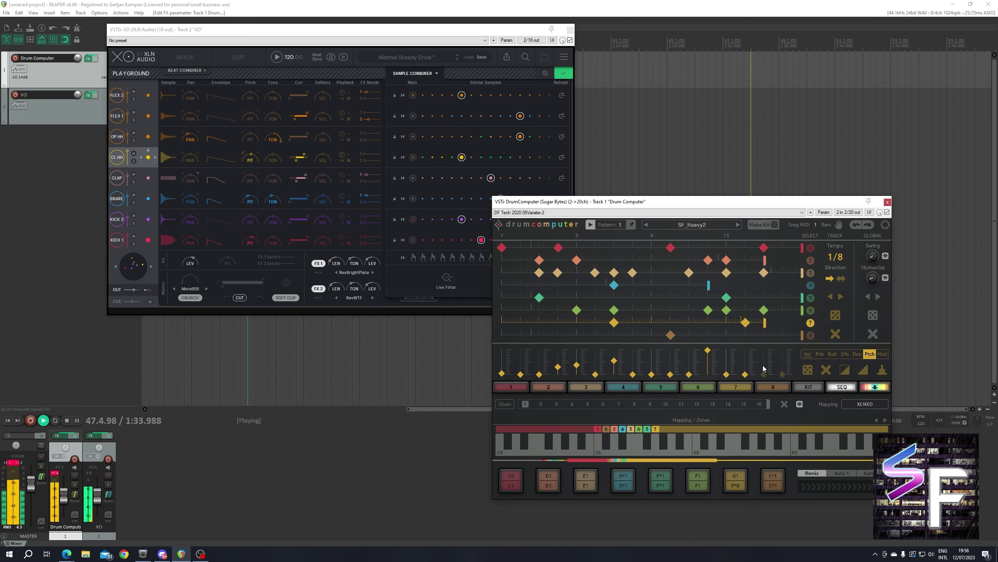
Set track 8's tempo to 1/16T, add a hit on step 14 and shorten the track to 14 steps.
{"action": "left_click", "coordinate": [809, 336]}
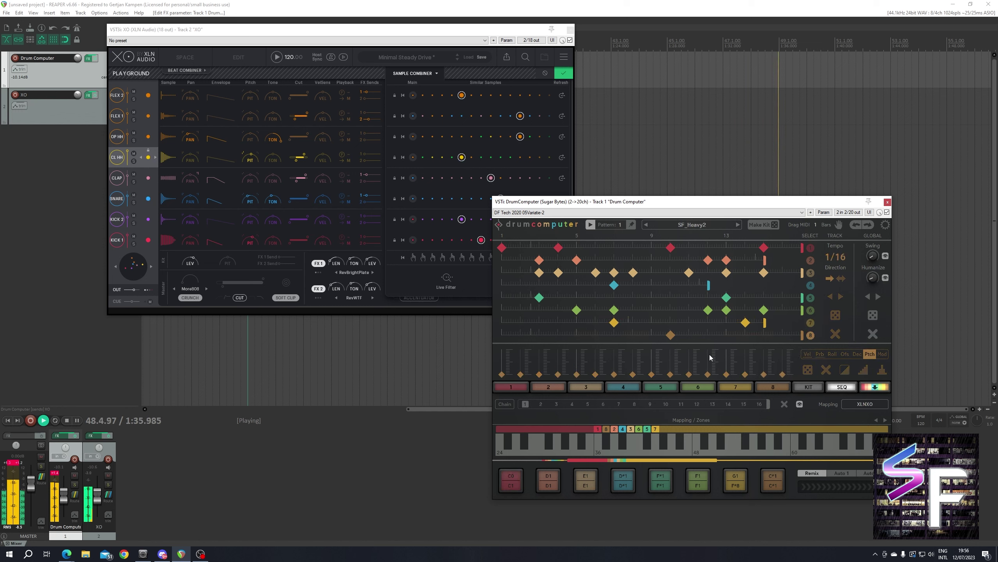
{"action": "left_click", "coordinate": [834, 257]}
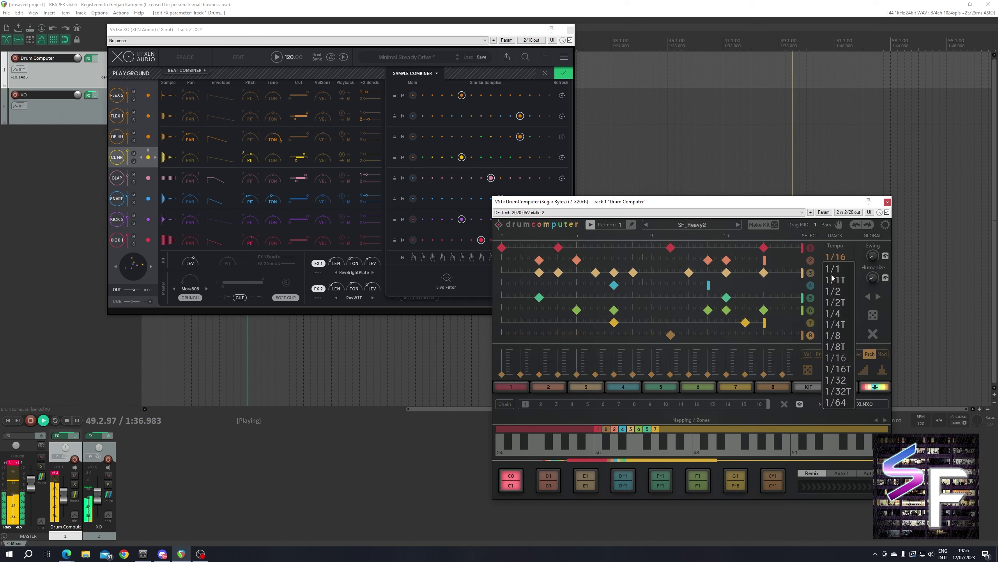
{"action": "left_click", "coordinate": [842, 371]}
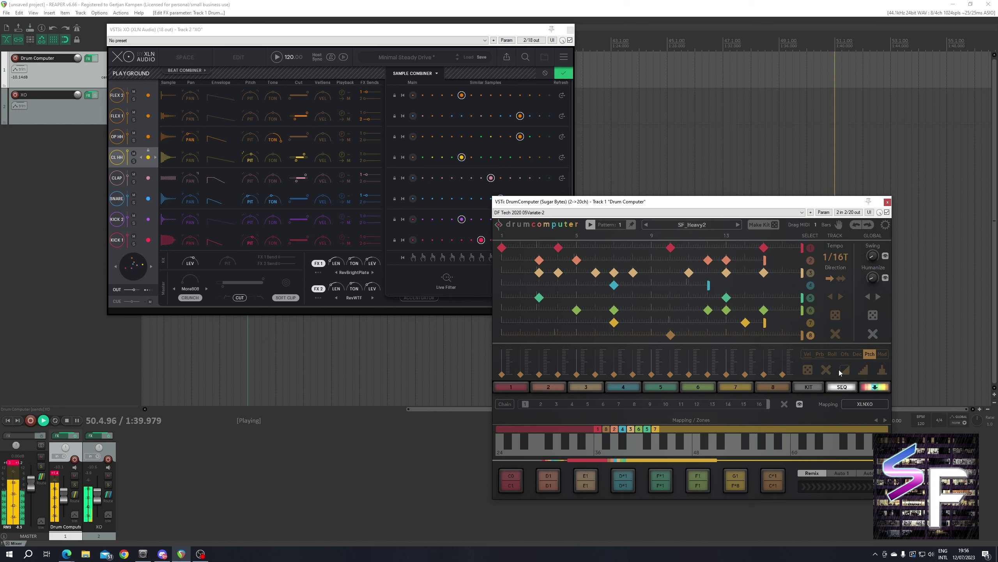
{"action": "left_click", "coordinate": [742, 338]}
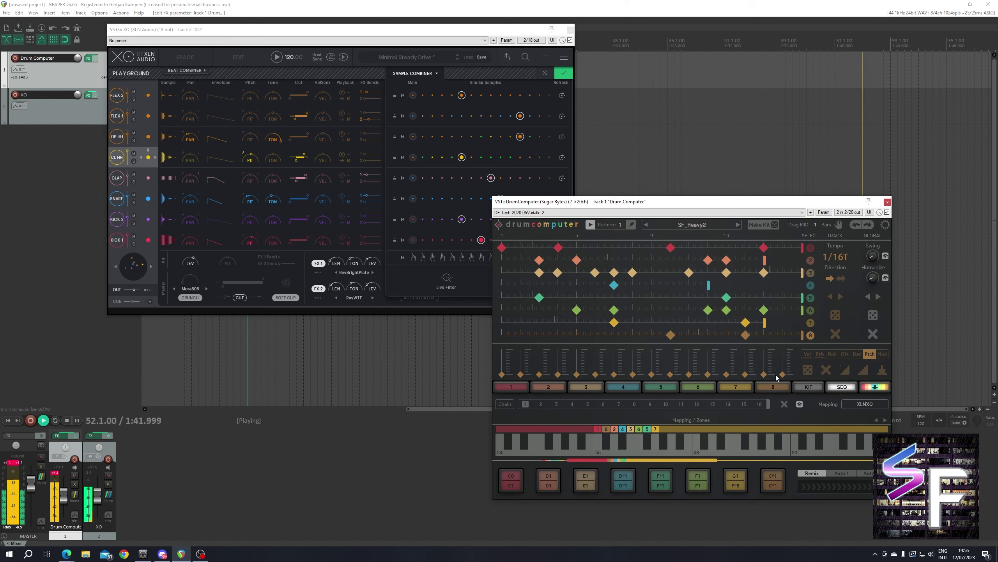
{"action": "left_click_drag", "start_coordinate": [801, 340], "coordinate": [781, 340]}
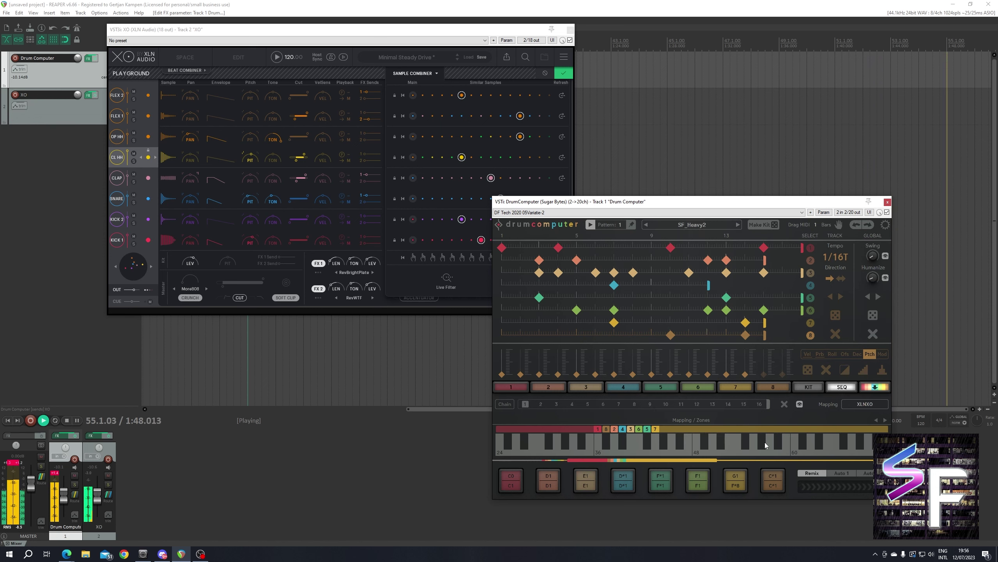
Replace track 8's hits with a single one on step 7 and set its tempo to 1/4T, ending with track 7 selected.
{"action": "left_click", "coordinate": [819, 355]}
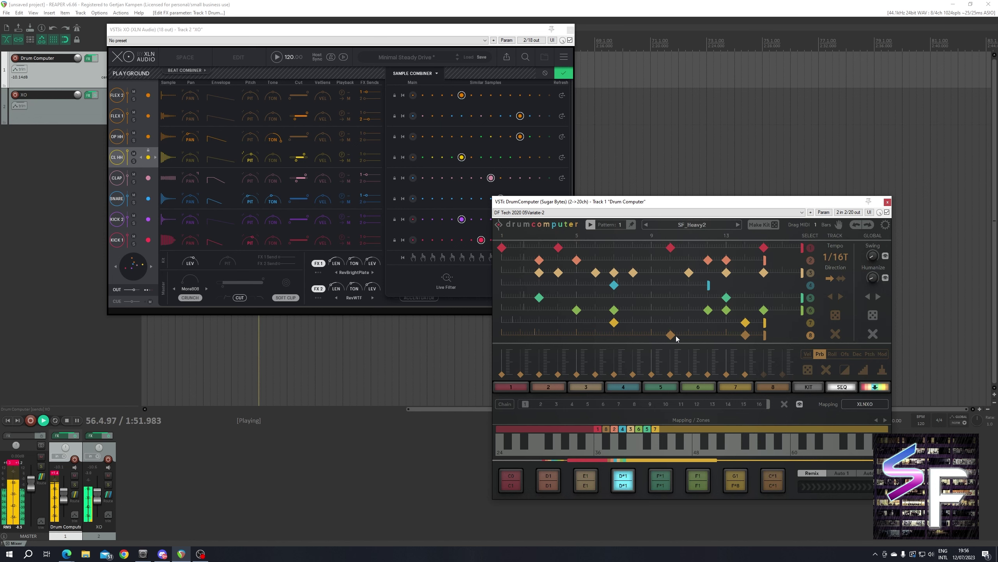
{"action": "left_click", "coordinate": [673, 336]}
{"action": "left_click", "coordinate": [613, 336]}
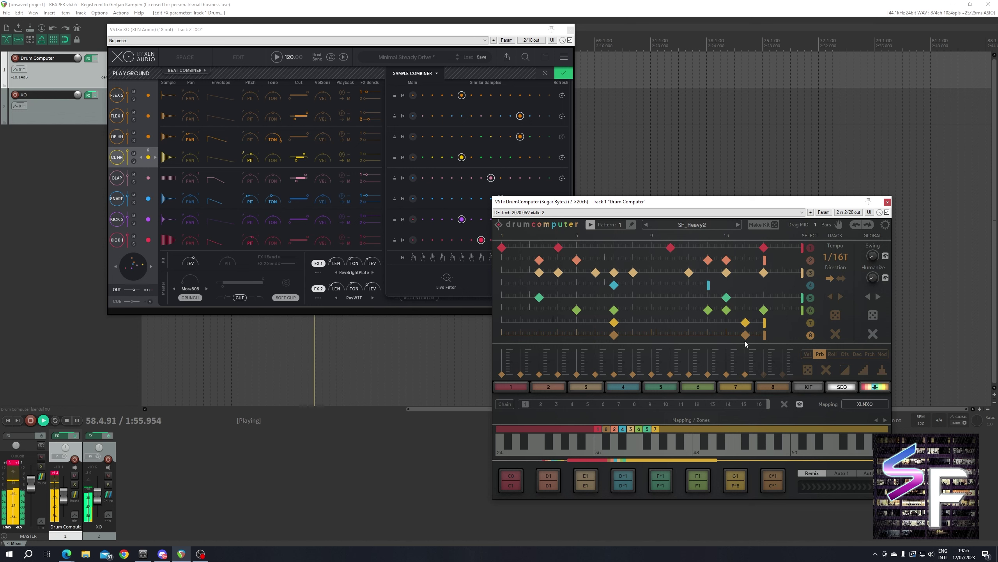
{"action": "left_click", "coordinate": [834, 260]}
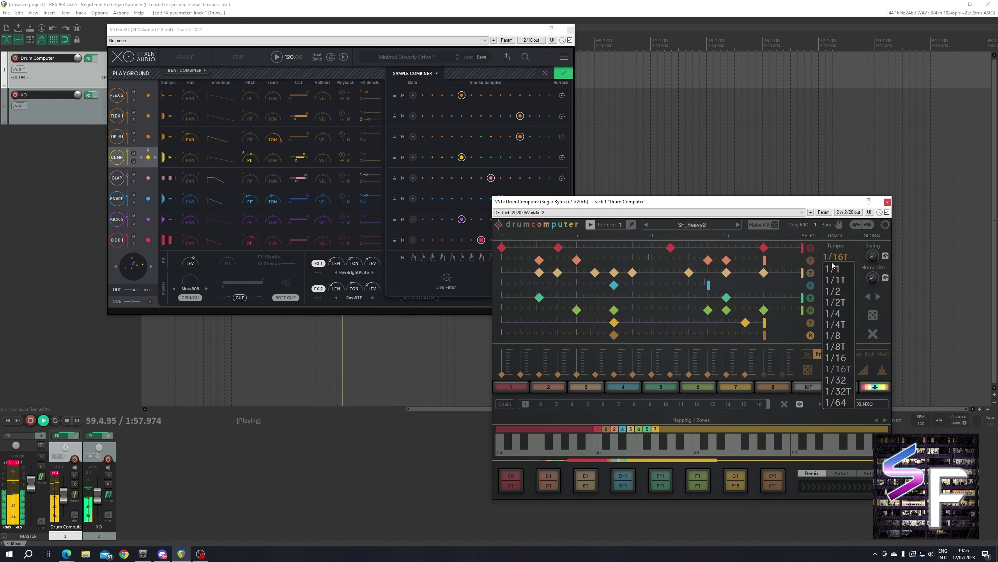
{"action": "left_click", "coordinate": [836, 324]}
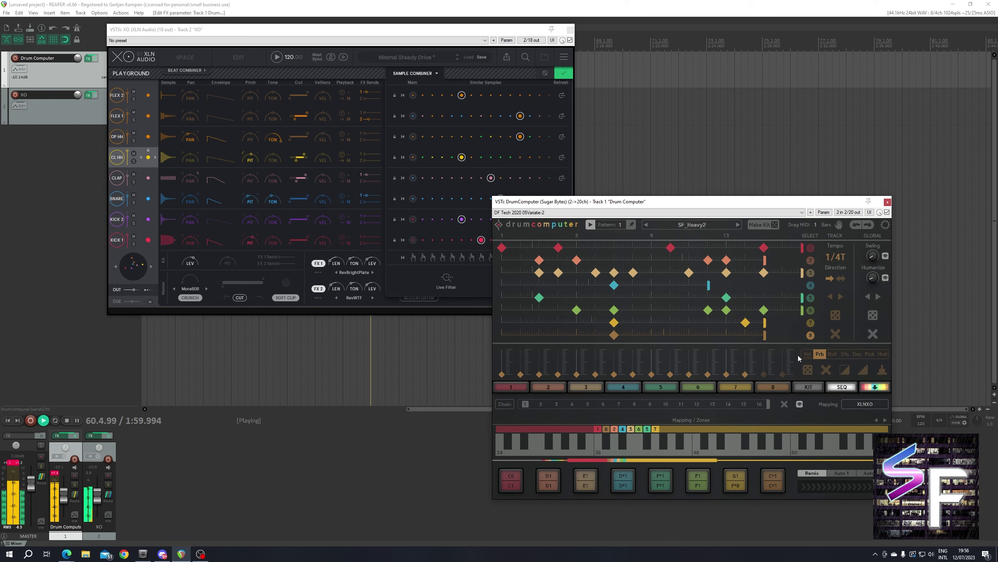
{"action": "left_click", "coordinate": [789, 327]}
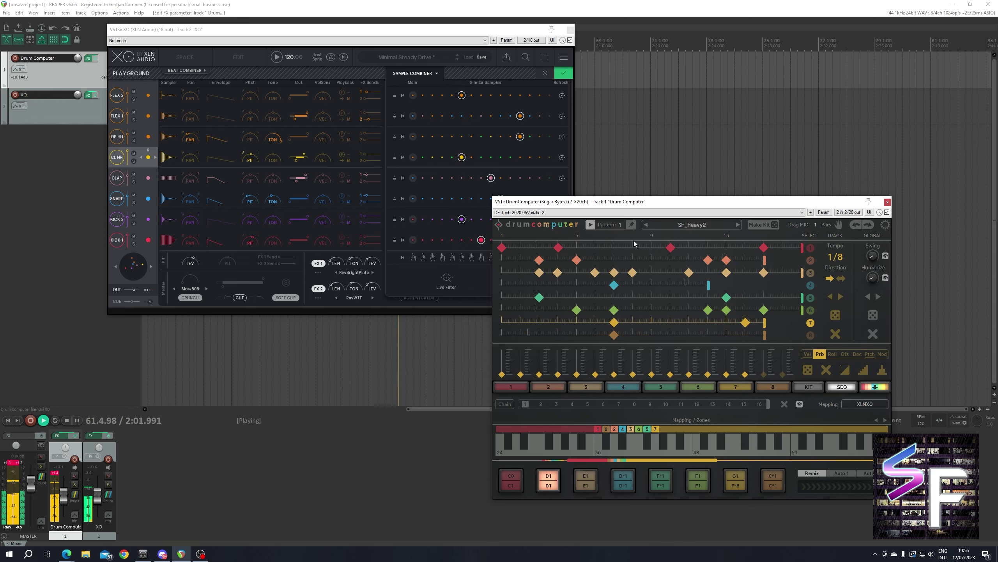
Randomize XO's samples three more times in the Sample Combiner and accept the resulting kit.
{"action": "left_click", "coordinate": [494, 72]}
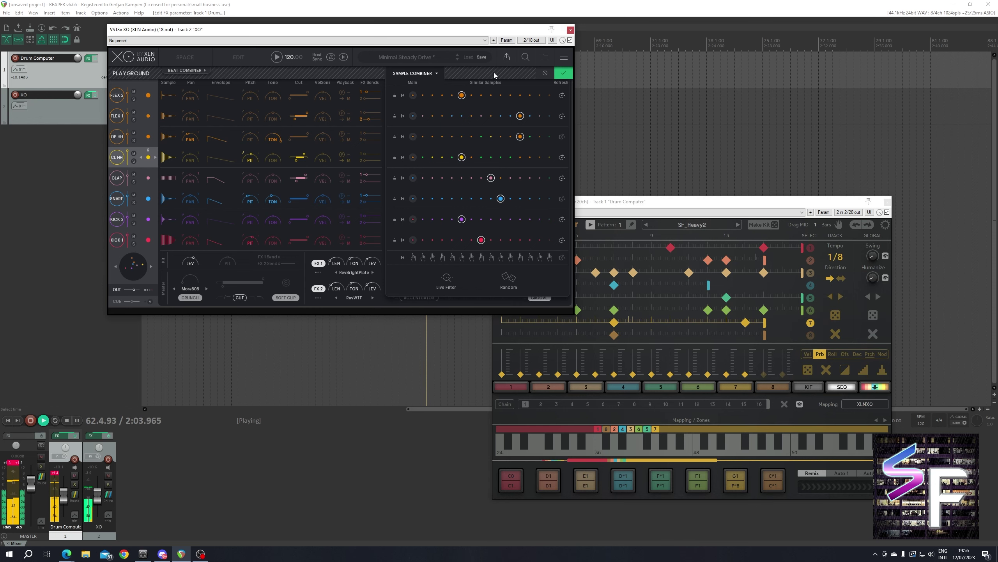
{"action": "left_click", "coordinate": [515, 281]}
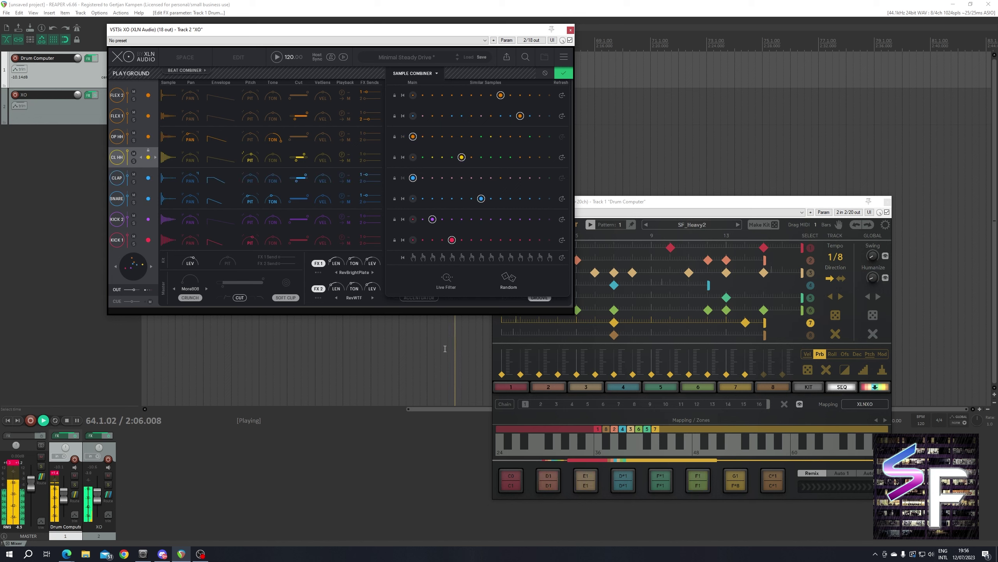
{"action": "left_click", "coordinate": [509, 279]}
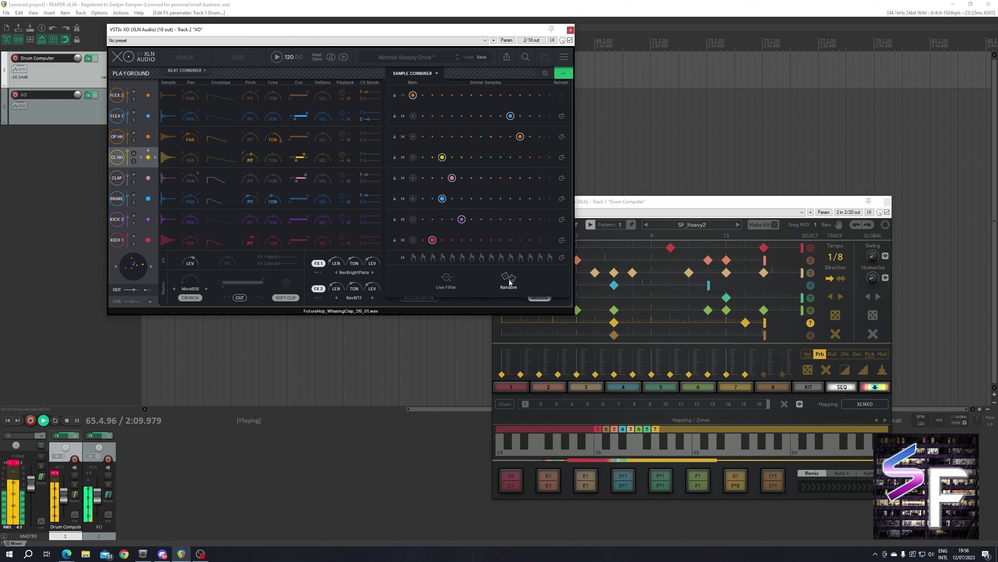
{"action": "left_click", "coordinate": [509, 279]}
{"action": "left_click", "coordinate": [566, 73]}
Load the Oldschool Electro preset in XO and accept it.
{"action": "left_click", "coordinate": [416, 56]}
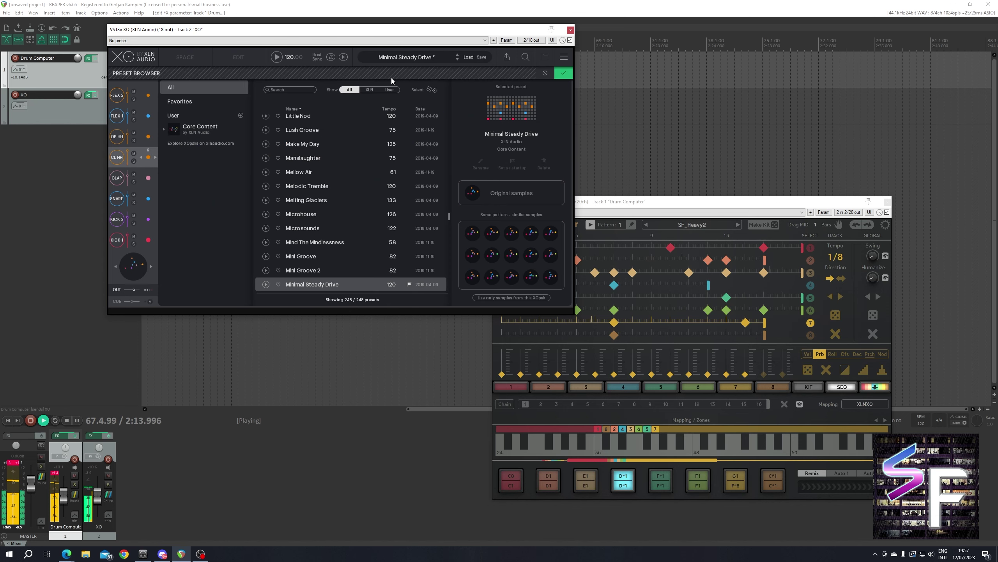
{"action": "scroll", "coordinate": [353, 217], "scroll_direction": "down", "scroll_amount": 4}
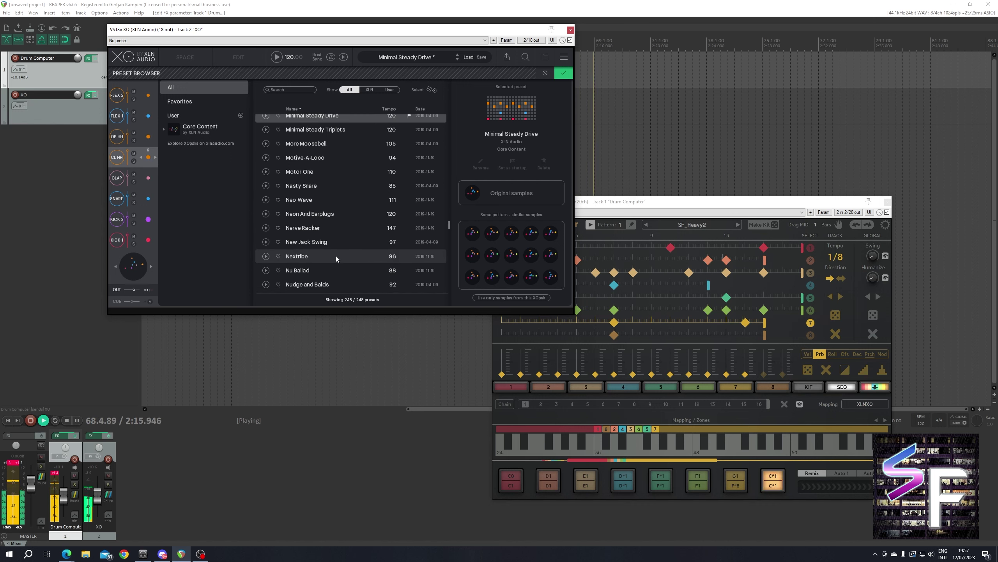
{"action": "scroll", "coordinate": [334, 269], "scroll_direction": "down", "scroll_amount": 2}
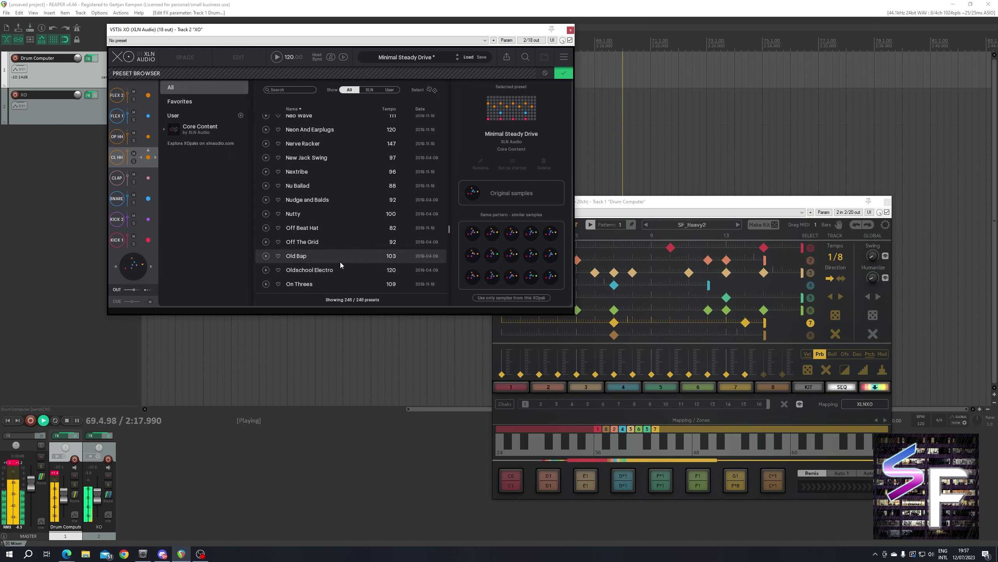
{"action": "left_click", "coordinate": [337, 270]}
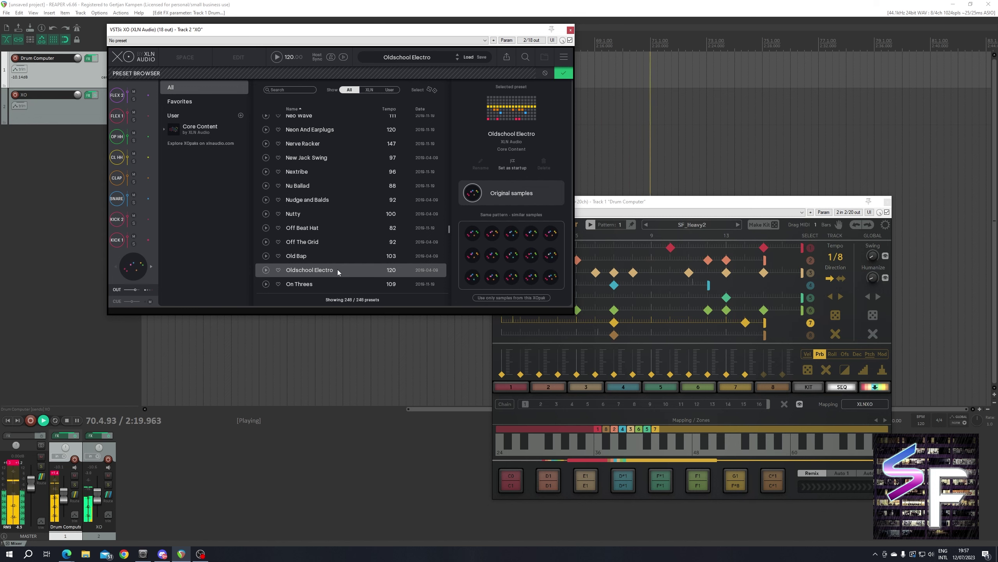
{"action": "left_click", "coordinate": [562, 74]}
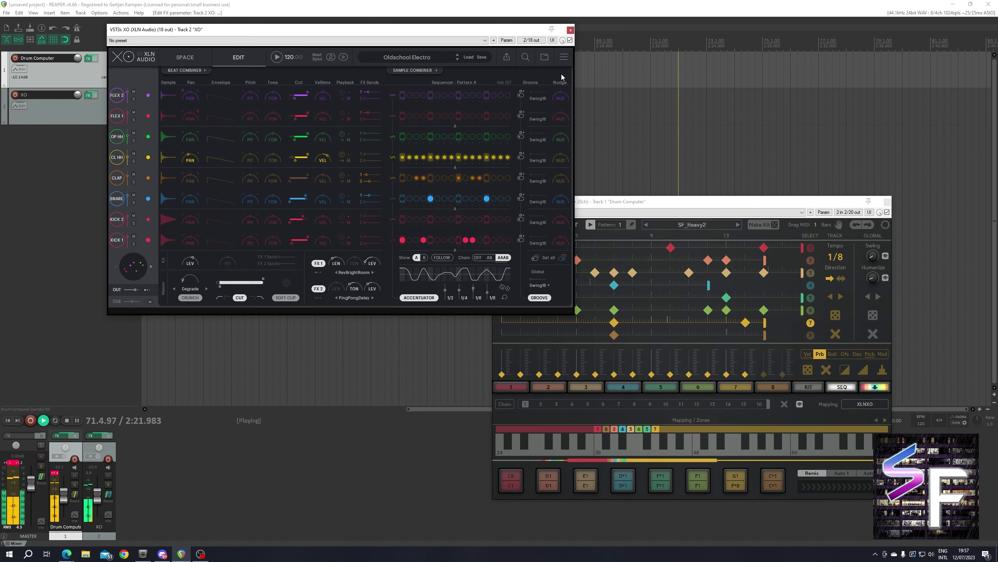
Bring DrumComputer to the front and randomize the patterns of all its tracks.
{"action": "left_click", "coordinate": [747, 201]}
{"action": "left_click_drag", "start_coordinate": [747, 201], "coordinate": [729, 189]}
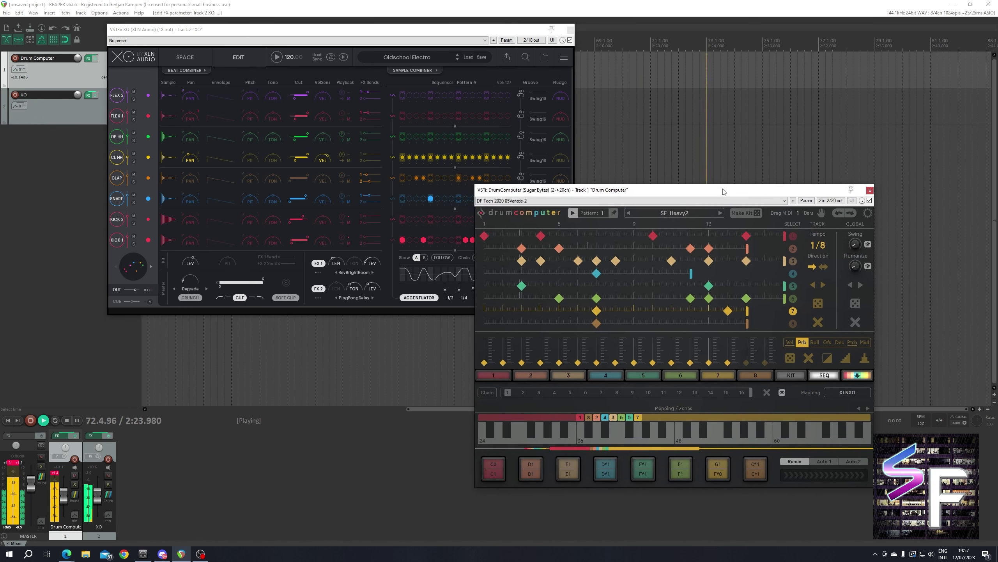
{"action": "left_click", "coordinate": [855, 303]}
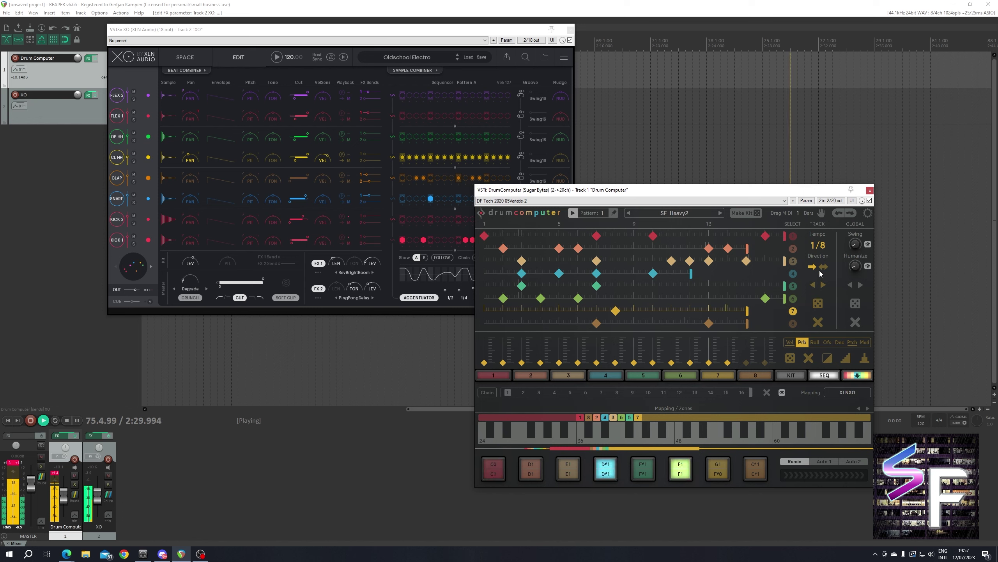
Enable "Init/Rnd resets seq length" in DrumComputer's general settings and randomize all tracks again.
{"action": "left_click", "coordinate": [868, 213]}
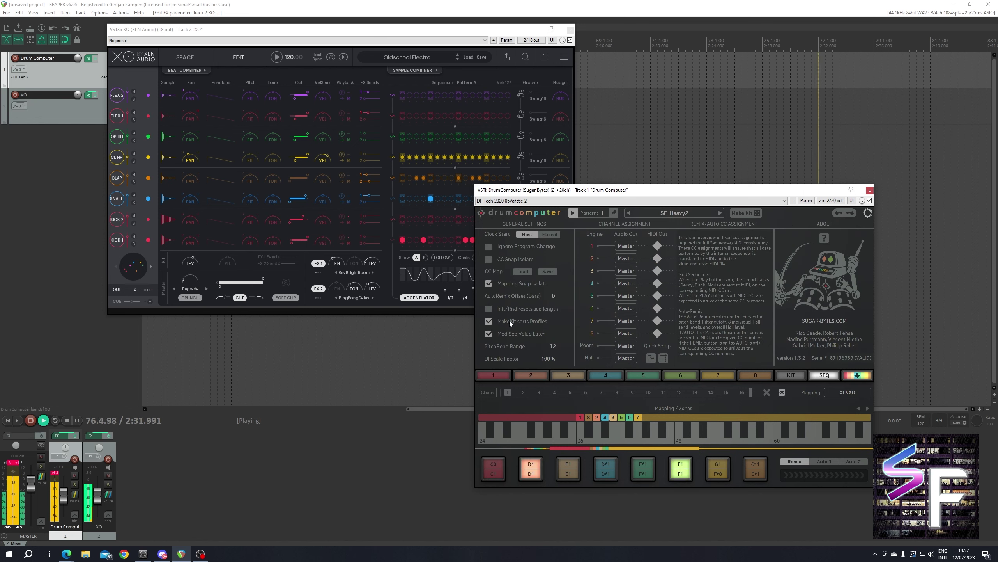
{"action": "left_click", "coordinate": [488, 309]}
{"action": "left_click", "coordinate": [846, 266]}
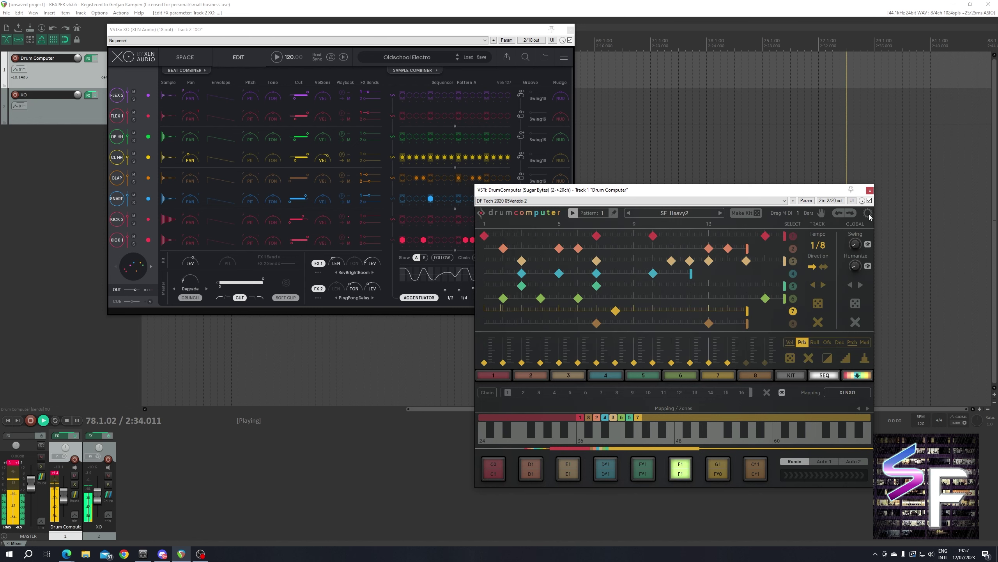
{"action": "left_click", "coordinate": [857, 307]}
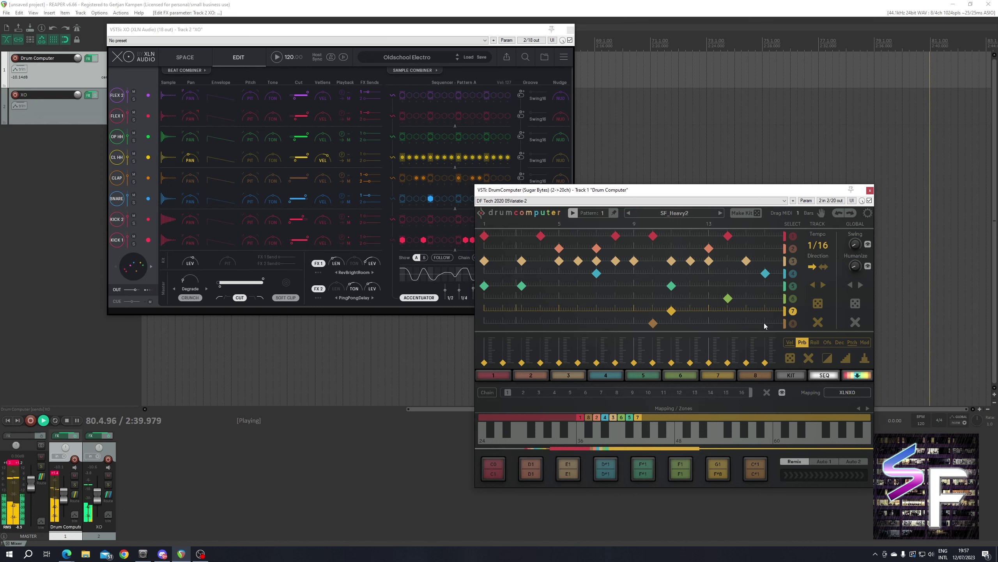
Add hits on steps 14 to 16 of track 8, remove the one on step 15 and shorten the track to 15 steps.
{"action": "left_click_drag", "start_coordinate": [727, 323], "coordinate": [765, 323]}
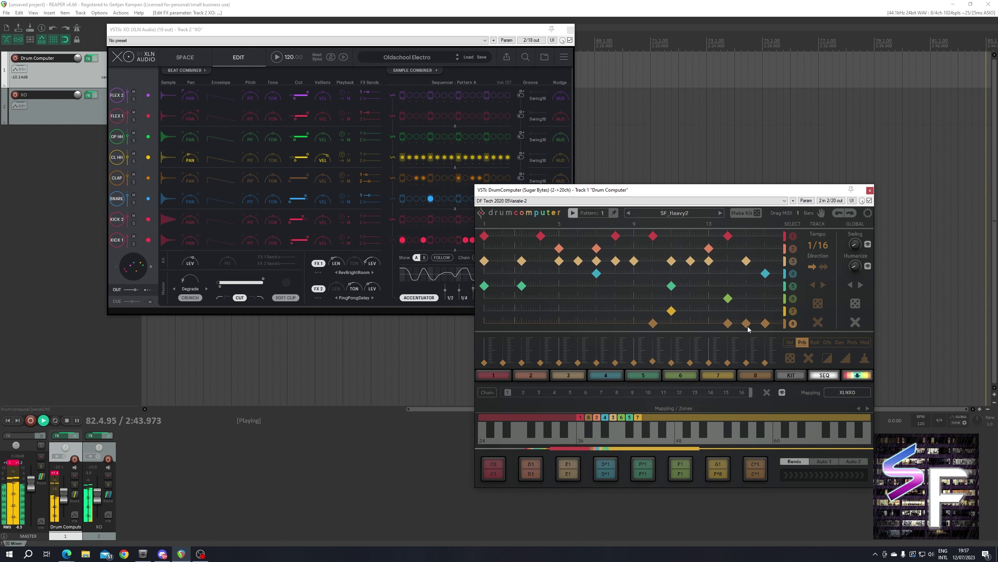
{"action": "left_click", "coordinate": [748, 324]}
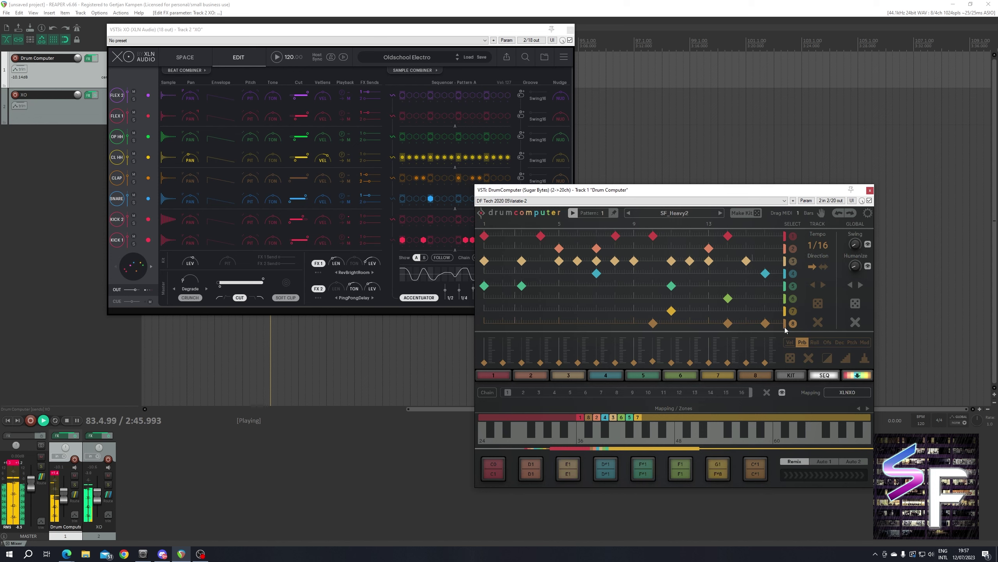
{"action": "left_click", "coordinate": [823, 267]}
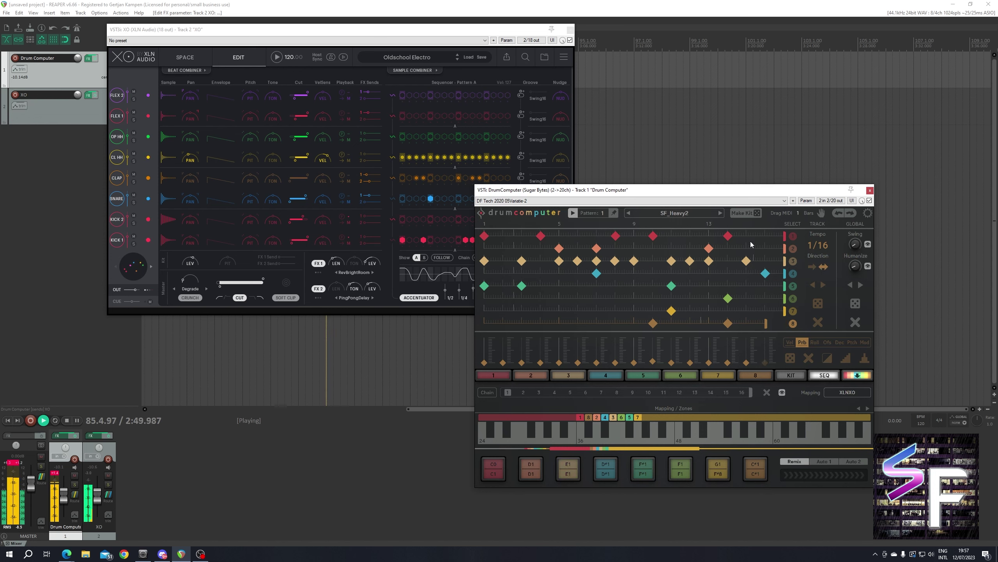
Shorten track 2 to 13 steps and randomize all tracks with the sequence length reset active.
{"action": "left_click_drag", "start_coordinate": [779, 249], "coordinate": [742, 250]}
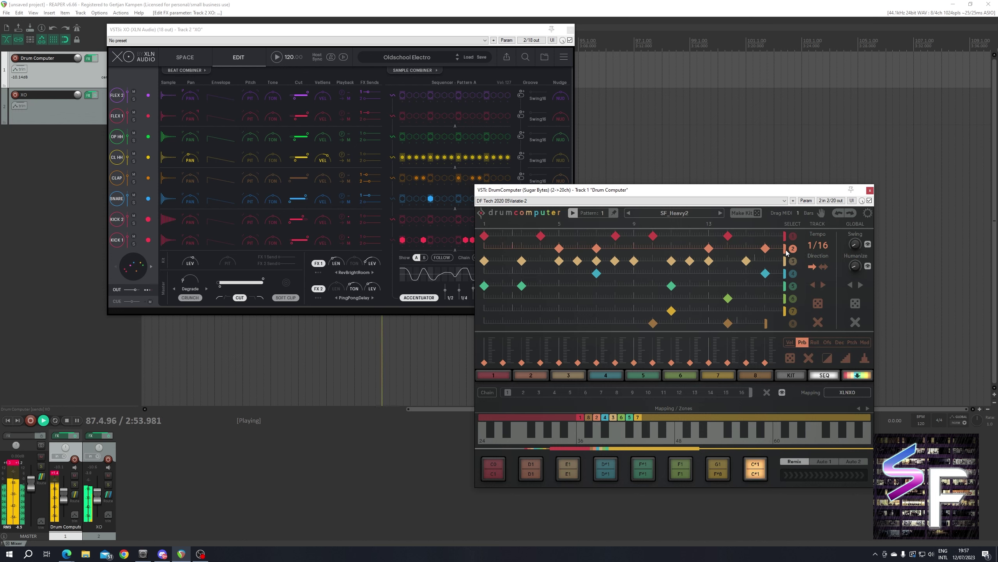
{"action": "left_click_drag", "start_coordinate": [784, 251], "coordinate": [729, 248]}
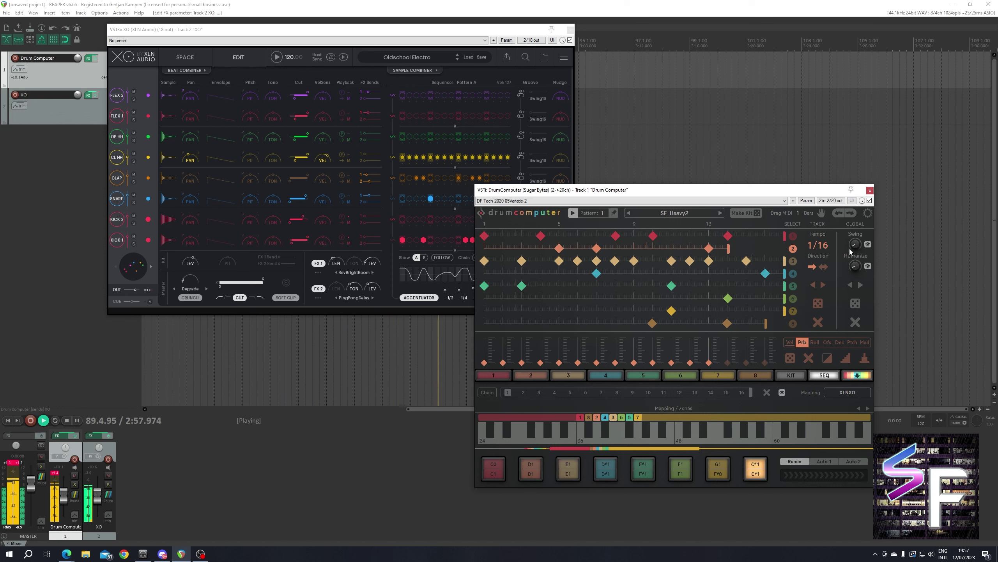
{"action": "left_click", "coordinate": [855, 302]}
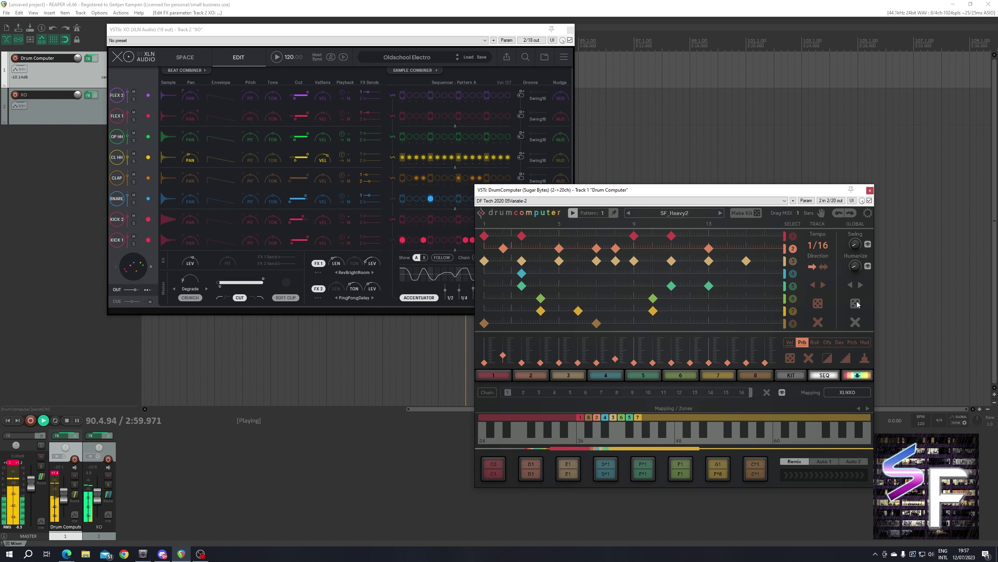
Randomize the samples of the Oldschool Electro preset in XO's Sample Combiner.
{"action": "left_click", "coordinate": [483, 72]}
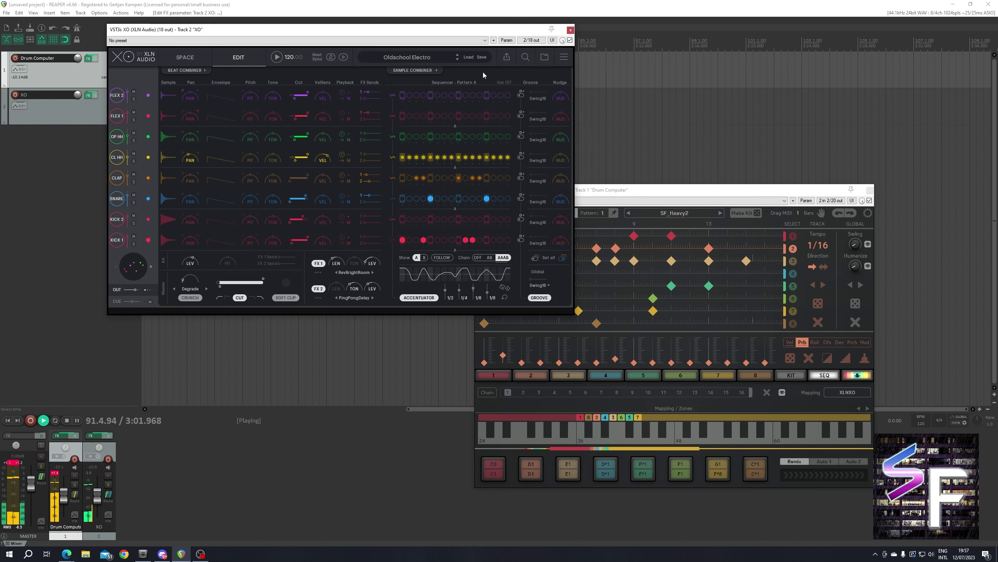
{"action": "left_click", "coordinate": [413, 70]}
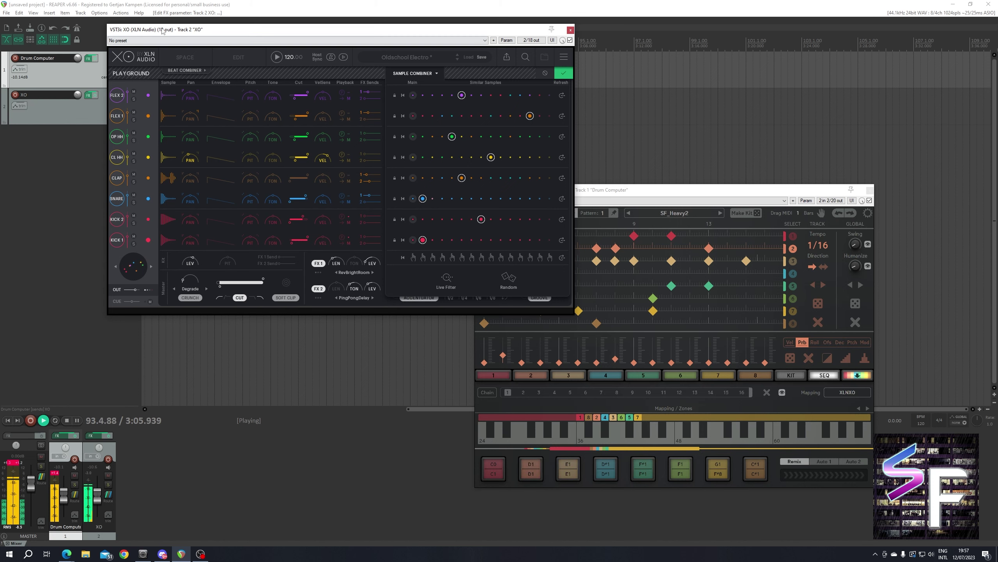
{"action": "left_click_drag", "start_coordinate": [162, 31], "coordinate": [172, 32]}
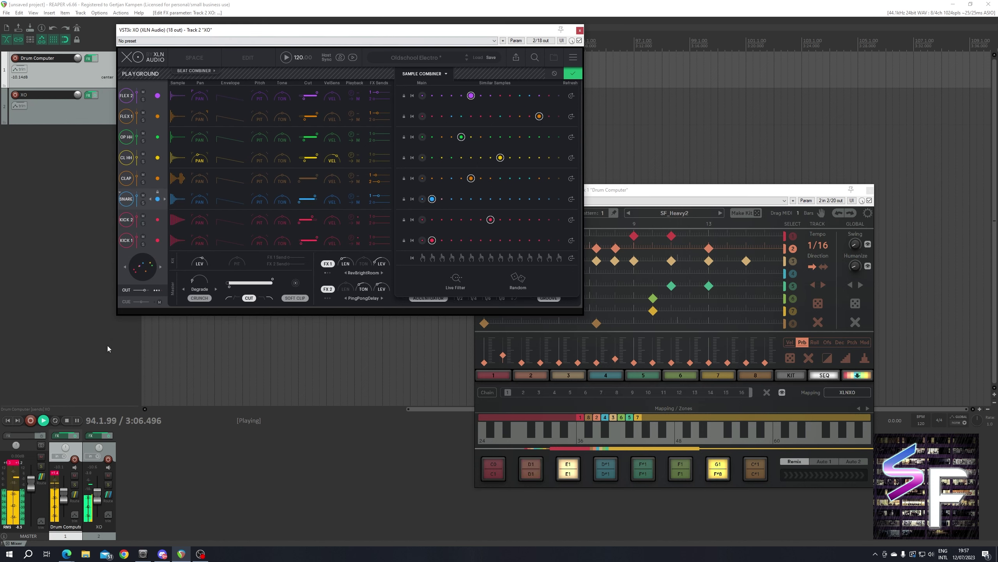
Change the Drum Computer track's master send in its routing settings and move the DrumComputer window further away from XO.
{"action": "left_click", "coordinate": [75, 497]}
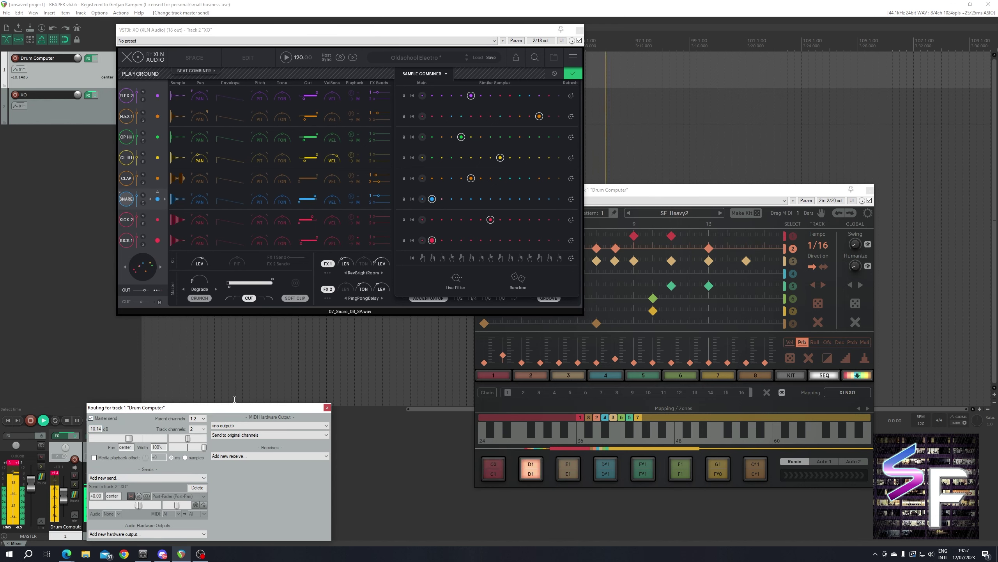
{"action": "left_click_drag", "start_coordinate": [702, 190], "coordinate": [775, 194]}
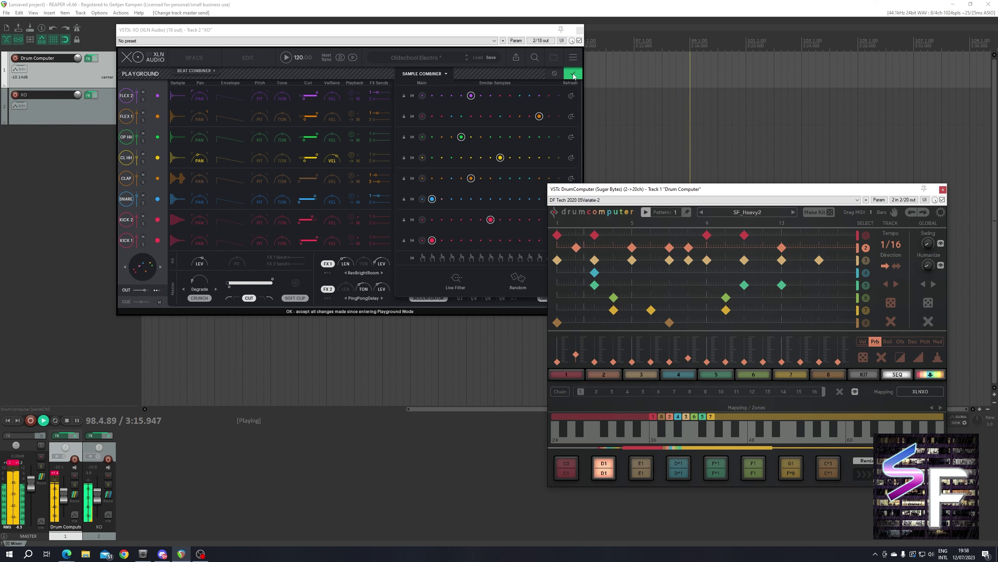
Randomize XO's samples once more and accept the resulting kit.
{"action": "left_click", "coordinate": [519, 283]}
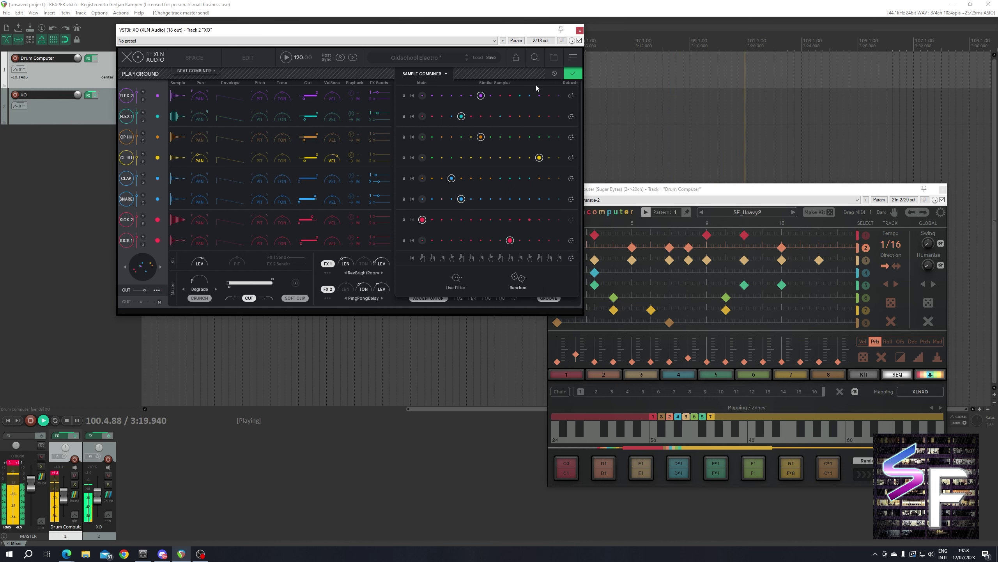
{"action": "left_click", "coordinate": [572, 74]}
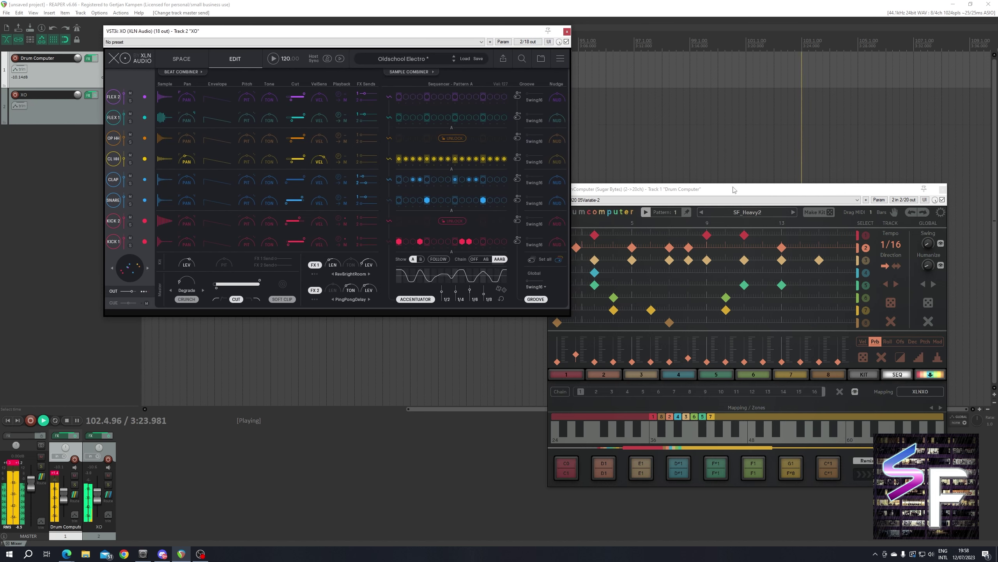
Reposition the DrumComputer window, make a new kit in it and randomize all track patterns.
{"action": "left_click_drag", "start_coordinate": [734, 190], "coordinate": [673, 181]}
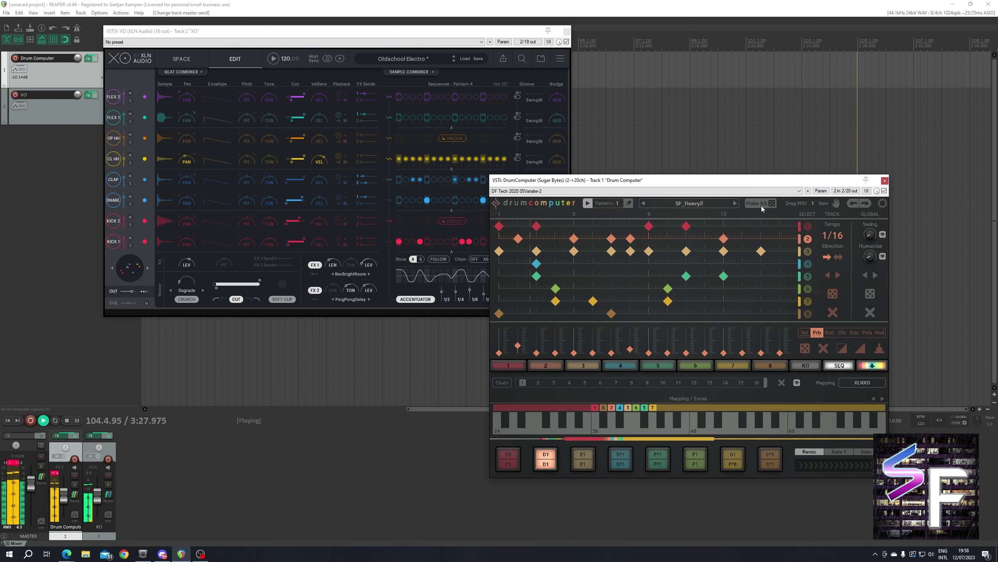
{"action": "left_click_drag", "start_coordinate": [722, 181], "coordinate": [751, 201]}
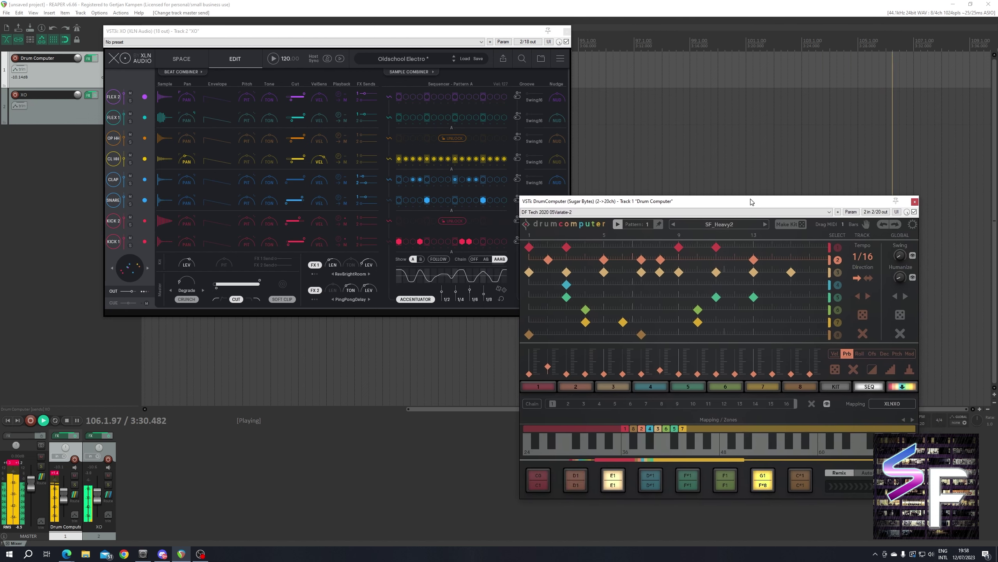
{"action": "left_click", "coordinate": [789, 228]}
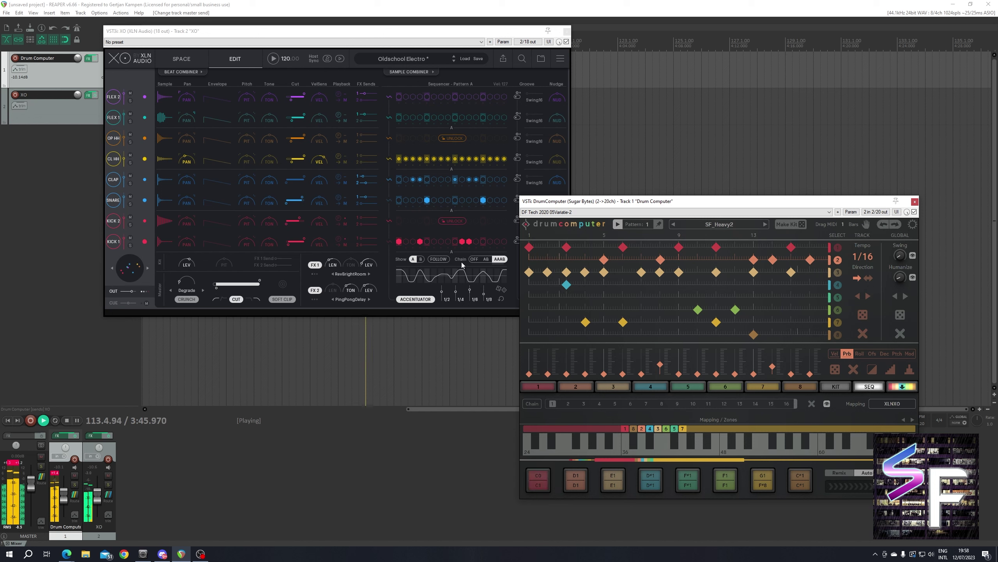
Apply a similar-samples variation of the Oldschool Electro preset in XO and return to the edit view.
{"action": "left_click", "coordinate": [409, 58]}
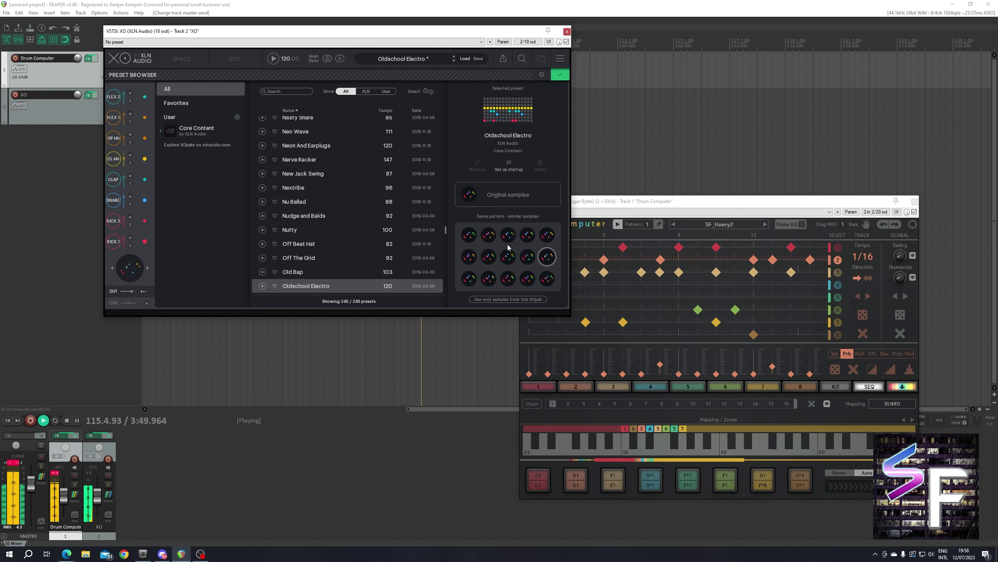
{"action": "left_click", "coordinate": [465, 59]}
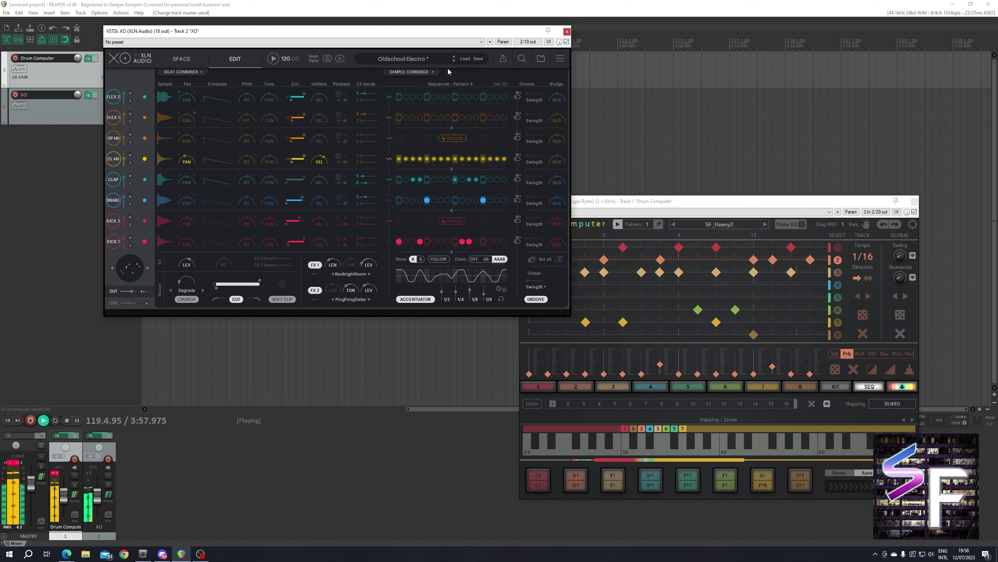
Load XO's Overflow preset, choose a similar-samples variation of it and accept the change.
{"action": "left_click", "coordinate": [465, 58]}
{"action": "scroll", "coordinate": [354, 245], "scroll_direction": "down", "scroll_amount": 5}
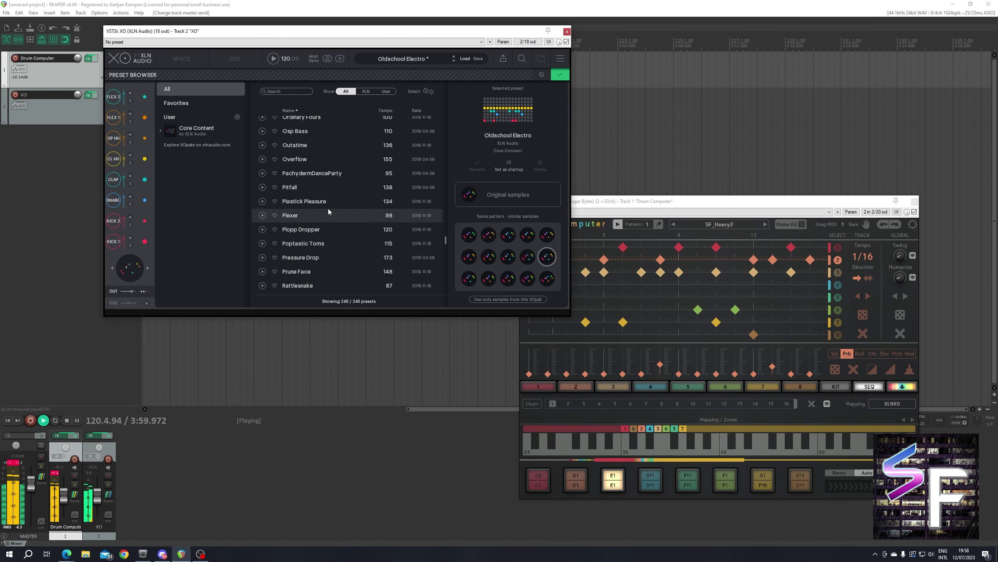
{"action": "left_click", "coordinate": [323, 159]}
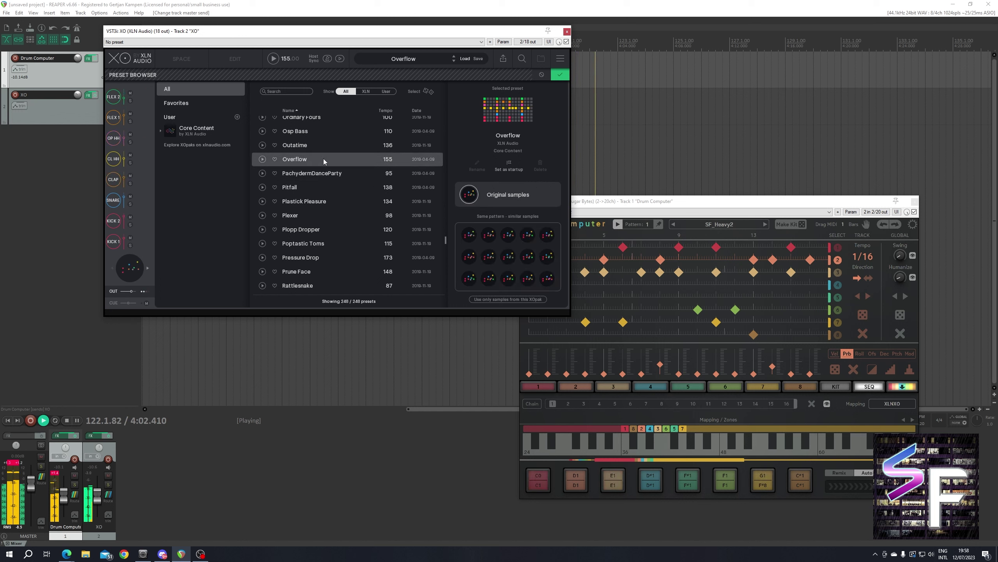
{"action": "left_click", "coordinate": [546, 256]}
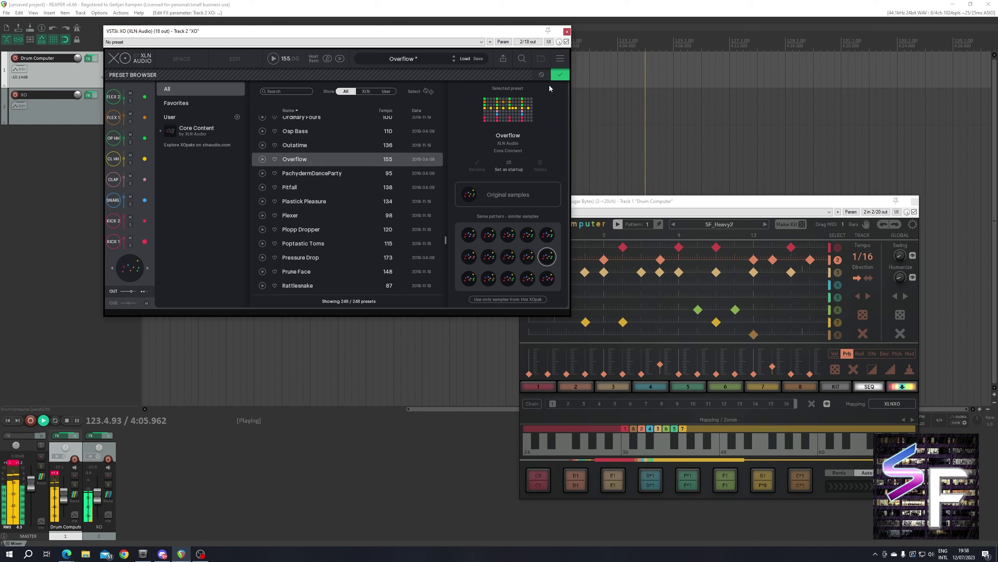
{"action": "left_click", "coordinate": [560, 75]}
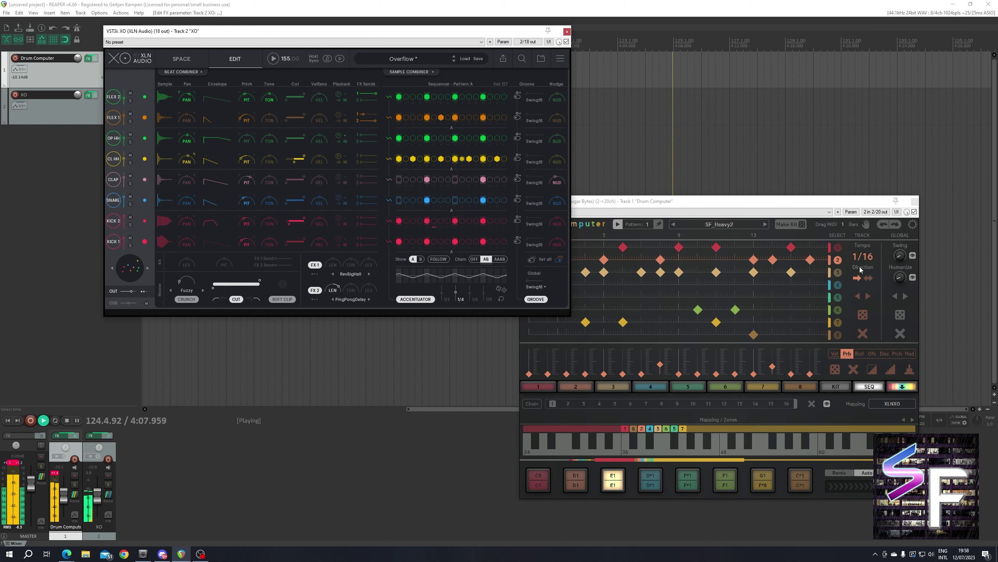
Randomize all DrumComputer track patterns two more times and return focus to the main REAPER window.
{"action": "left_click", "coordinate": [900, 314]}
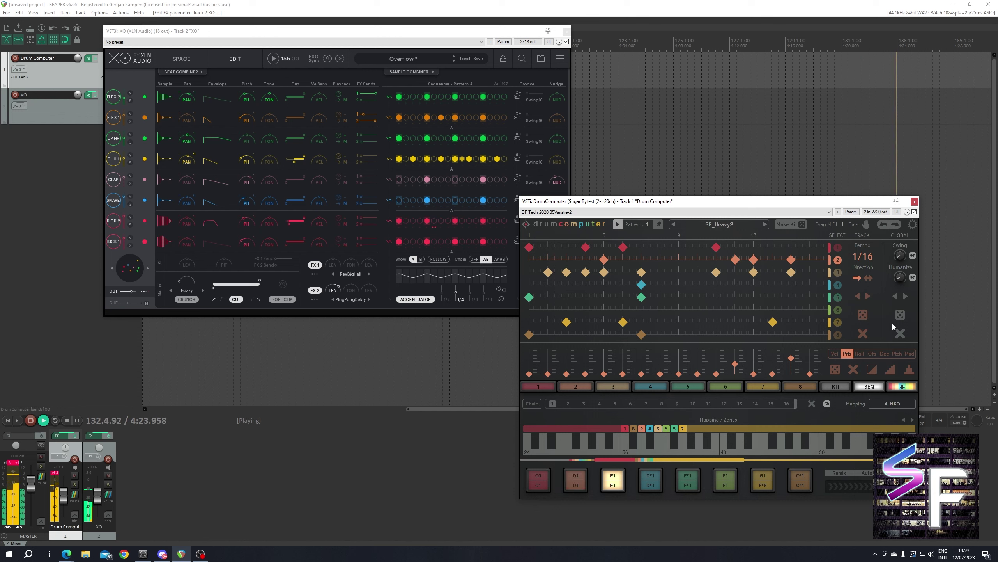
{"action": "left_click", "coordinate": [900, 314]}
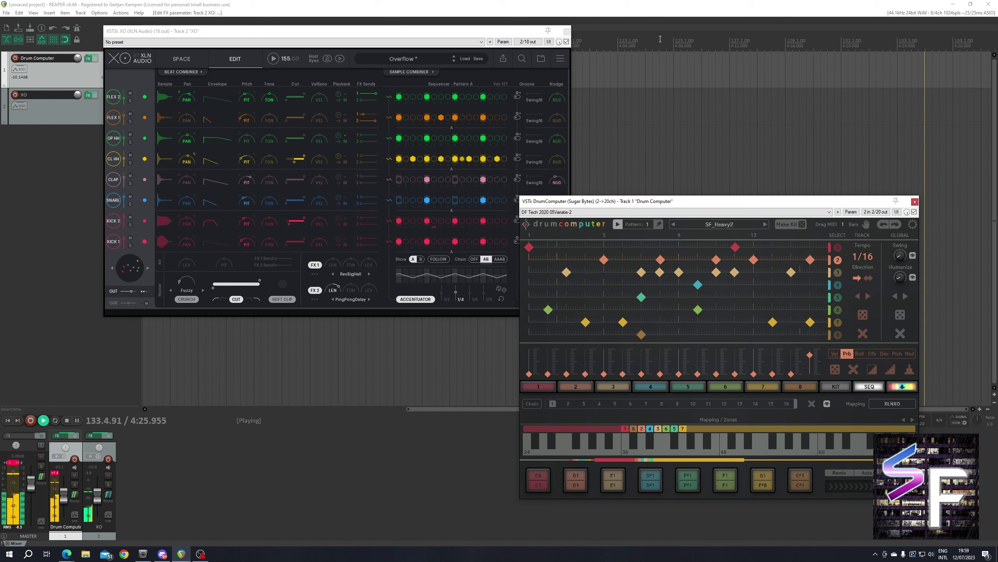
{"action": "left_click", "coordinate": [654, 3]}
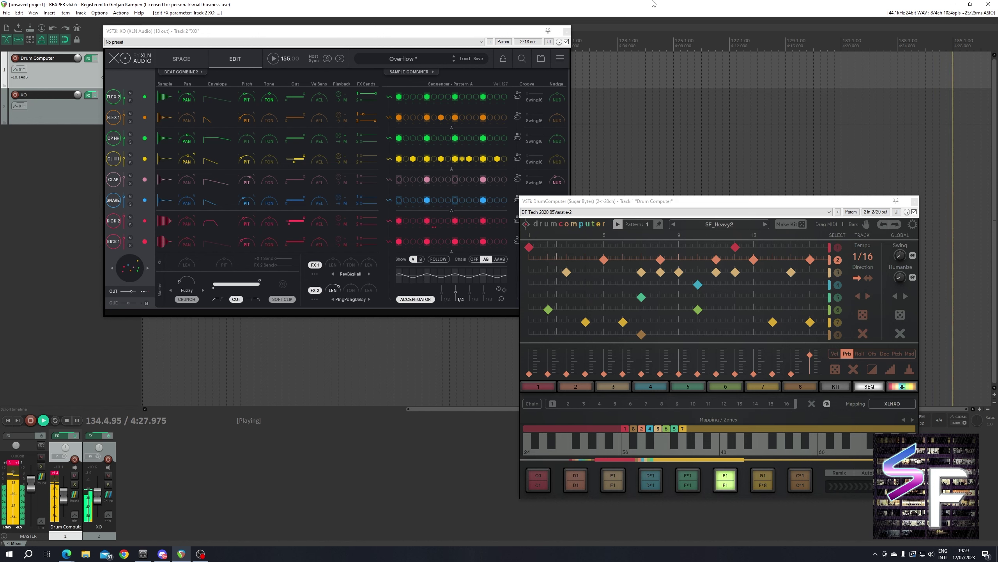
Load XO's Rattlesnake preset and try two similar-samples variations of its pattern.
{"action": "left_click", "coordinate": [412, 59]}
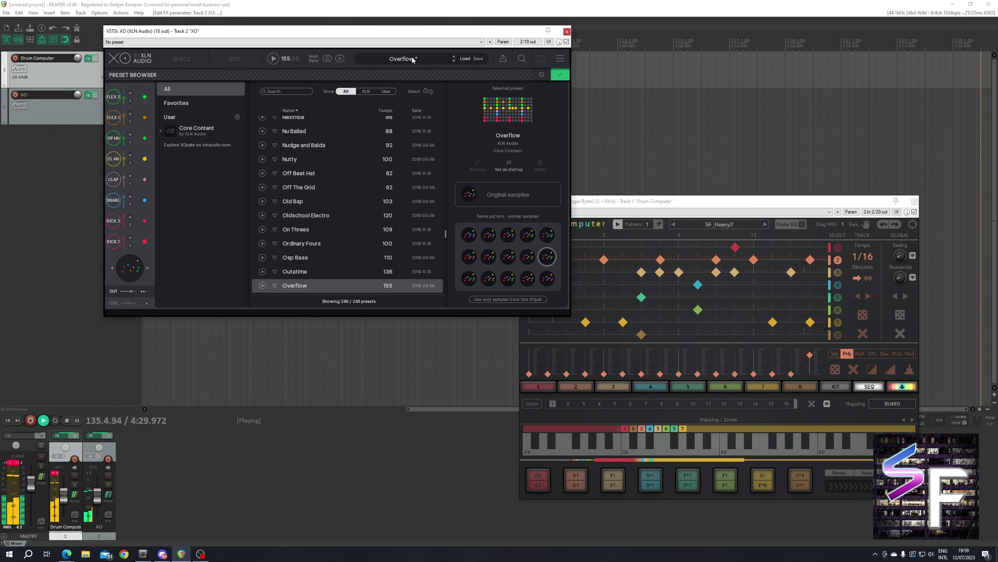
{"action": "scroll", "coordinate": [400, 229], "scroll_direction": "down", "scroll_amount": 5}
{"action": "left_click", "coordinate": [315, 215]}
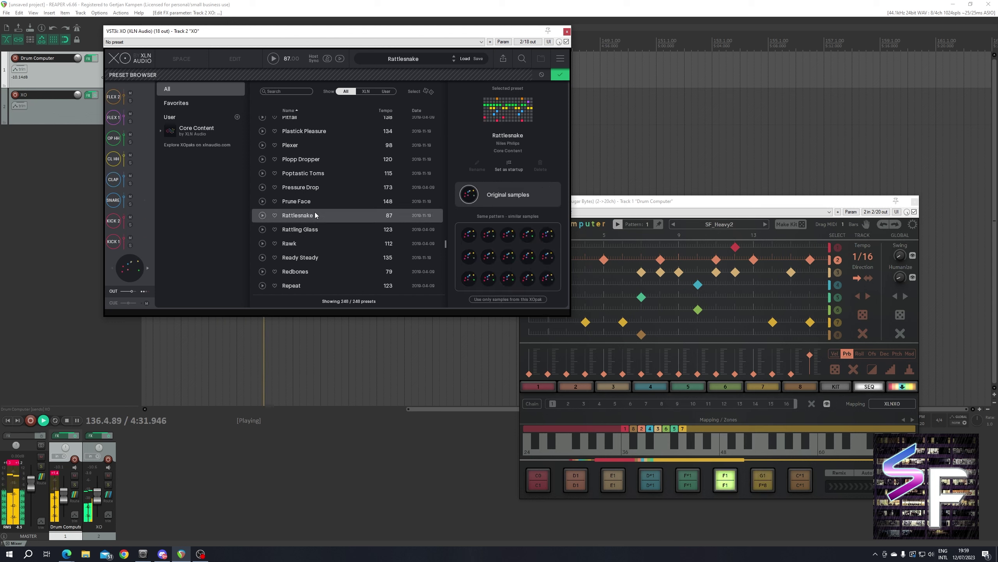
{"action": "left_click", "coordinate": [552, 239]}
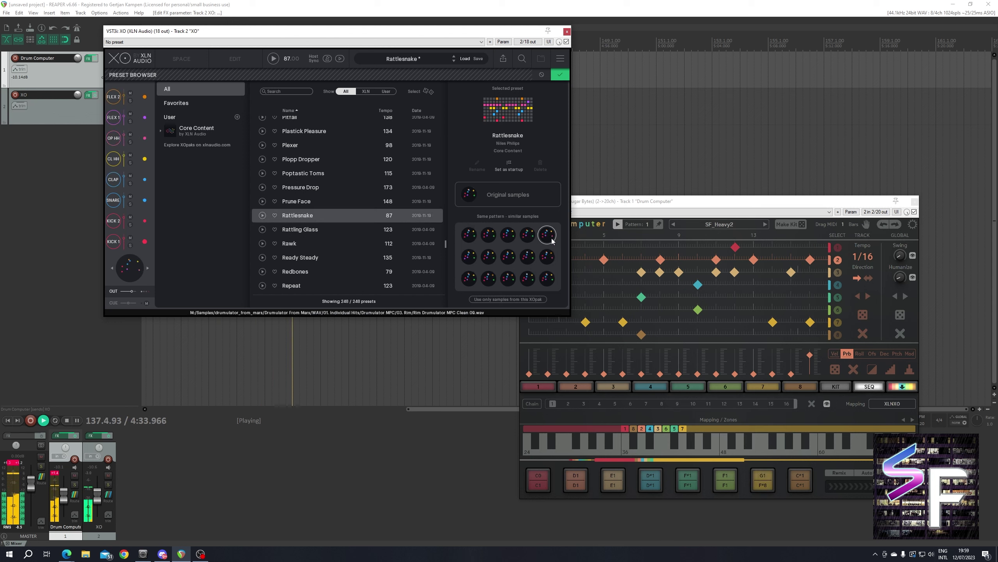
{"action": "left_click", "coordinate": [509, 278]}
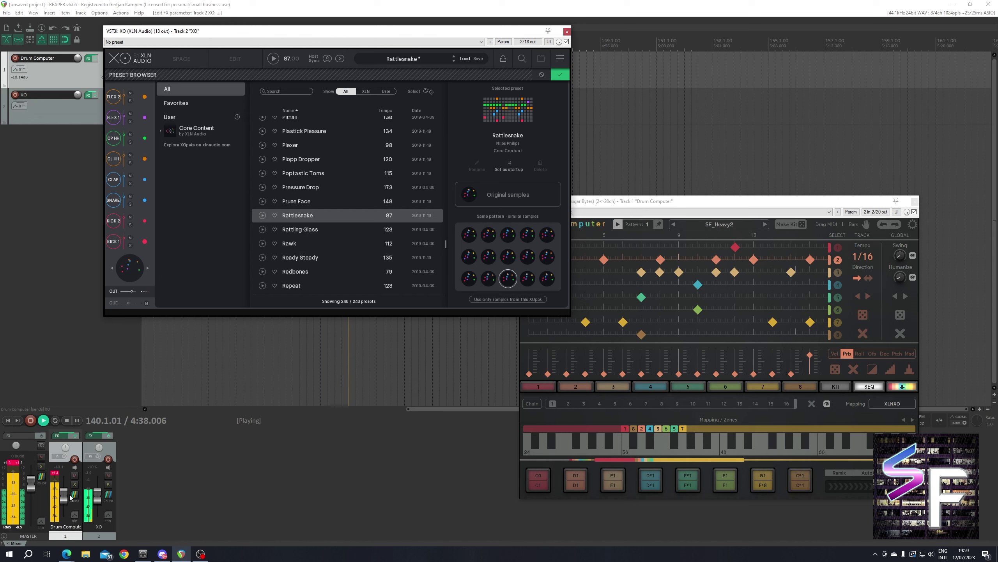
Toggle the Drum Computer track's master send in its routing settings and close them.
{"action": "left_click", "coordinate": [75, 494]}
{"action": "left_click", "coordinate": [91, 418]}
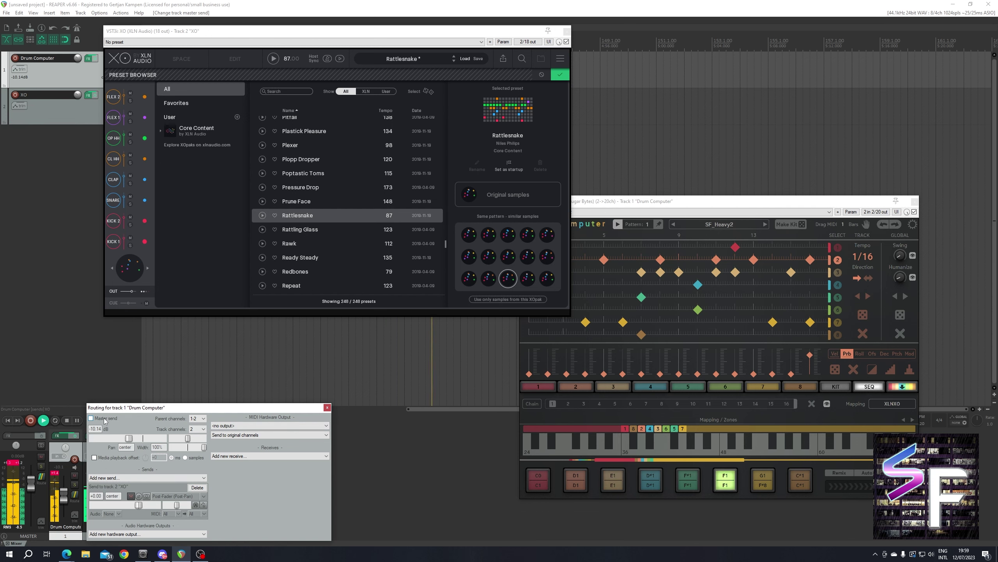
{"action": "left_click", "coordinate": [326, 407]}
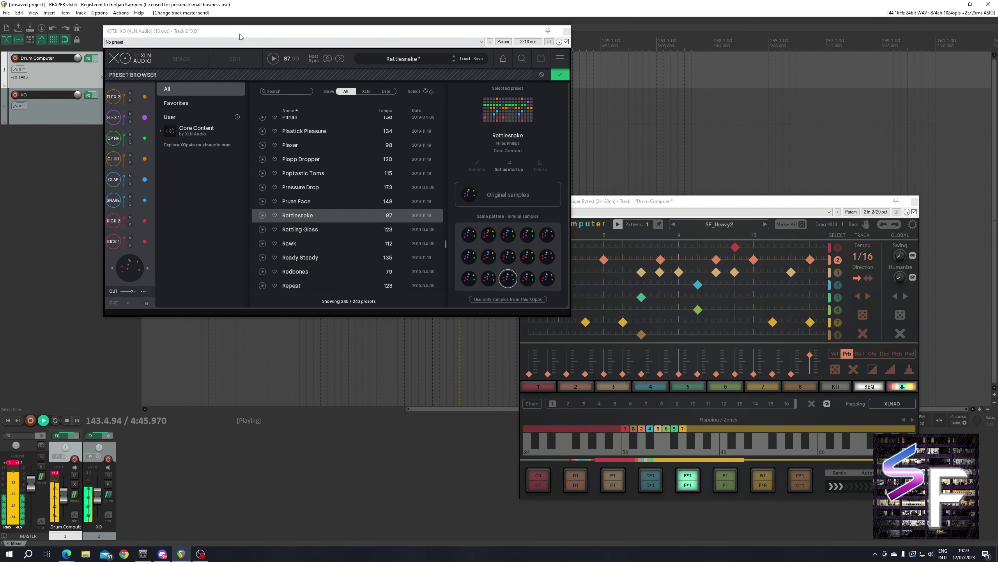
Move the XO window clear of the track list and toggle the XO track's mute on and off.
{"action": "left_click_drag", "start_coordinate": [330, 30], "coordinate": [279, 198]}
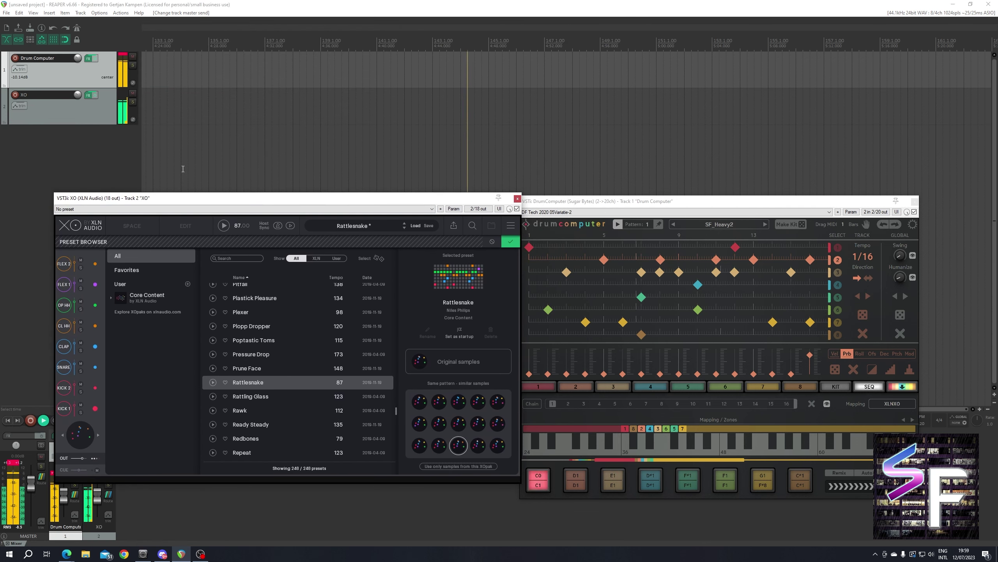
{"action": "left_click", "coordinate": [133, 94]}
{"action": "left_click", "coordinate": [133, 95]}
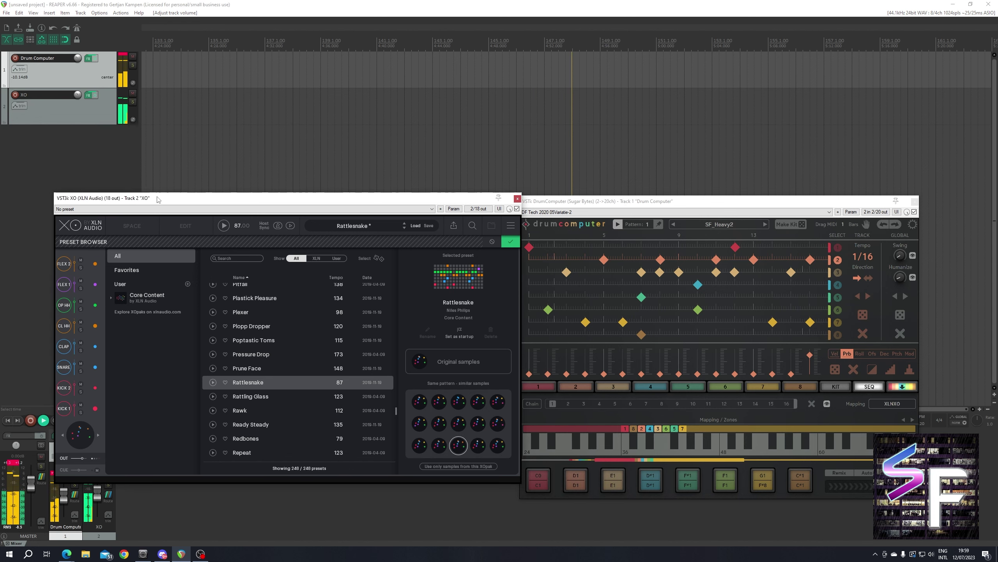
Reposition the XO window, load the Return Shuffle preset and try two similar-samples variations of it.
{"action": "left_click_drag", "start_coordinate": [149, 198], "coordinate": [123, 153]}
{"action": "scroll", "coordinate": [257, 371], "scroll_direction": "down", "scroll_amount": 2}
{"action": "left_click", "coordinate": [250, 352]}
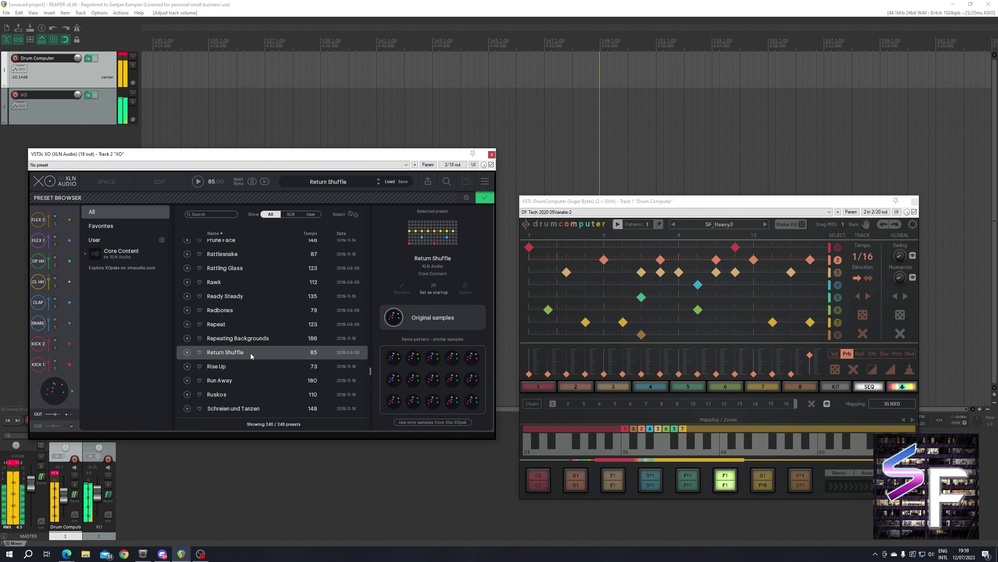
{"action": "left_click", "coordinate": [470, 359]}
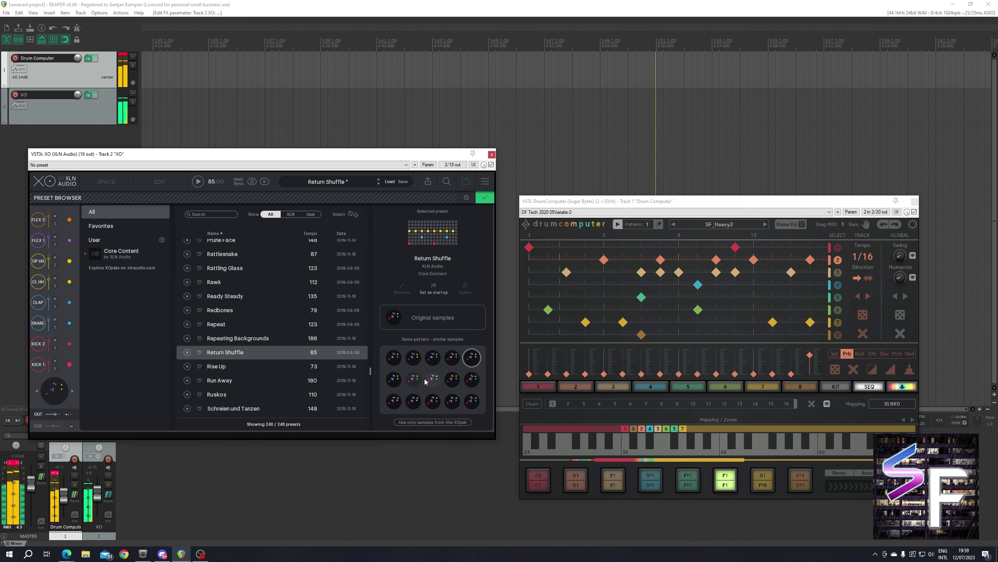
{"action": "left_click", "coordinate": [412, 403]}
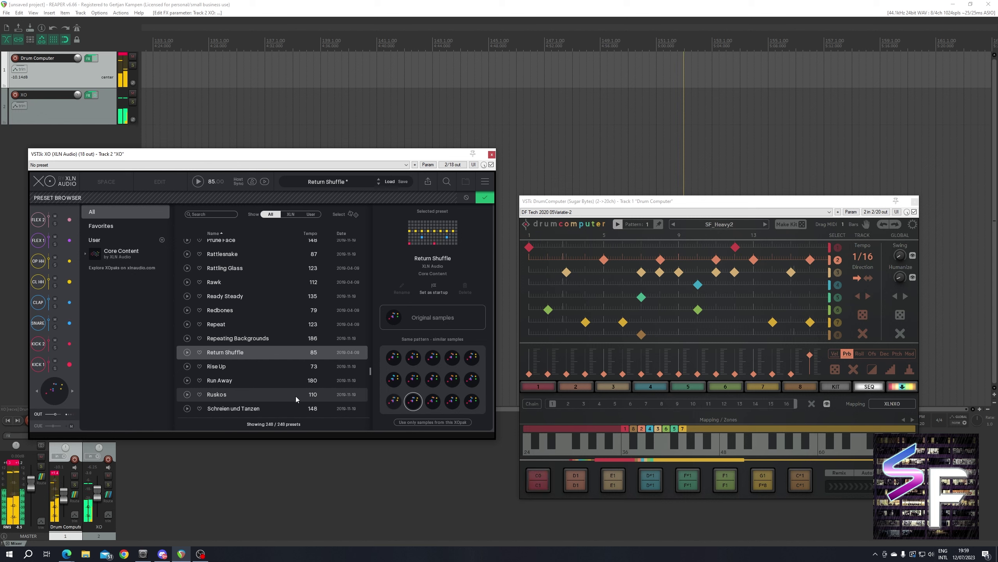
Lower the XO track's volume and load a similar-samples variation of XO's Stank Bank preset.
{"action": "scroll", "coordinate": [302, 406], "scroll_direction": "down", "scroll_amount": 2}
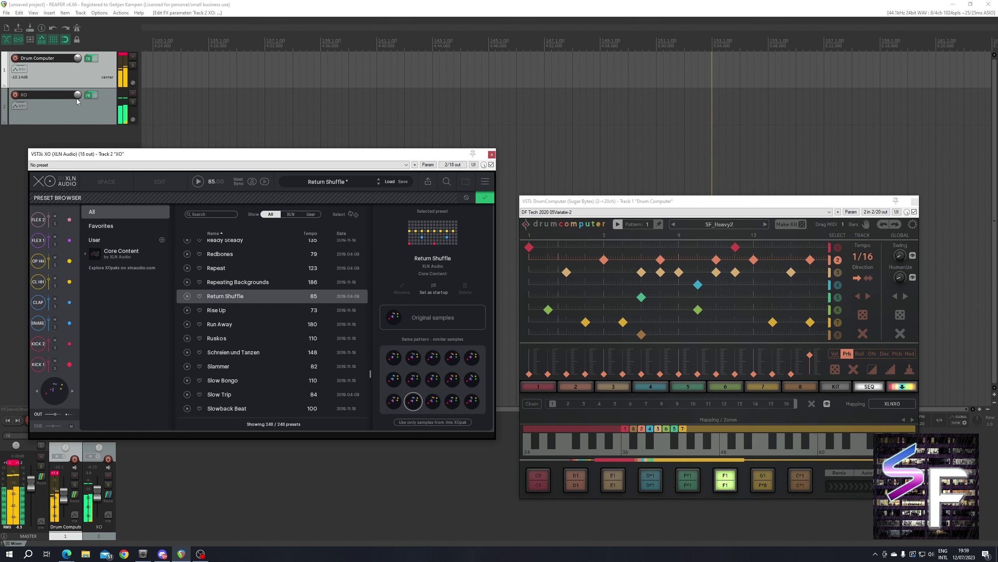
{"action": "left_click_drag", "start_coordinate": [76, 98], "coordinate": [76, 114]}
{"action": "scroll", "coordinate": [257, 341], "scroll_direction": "down", "scroll_amount": 6}
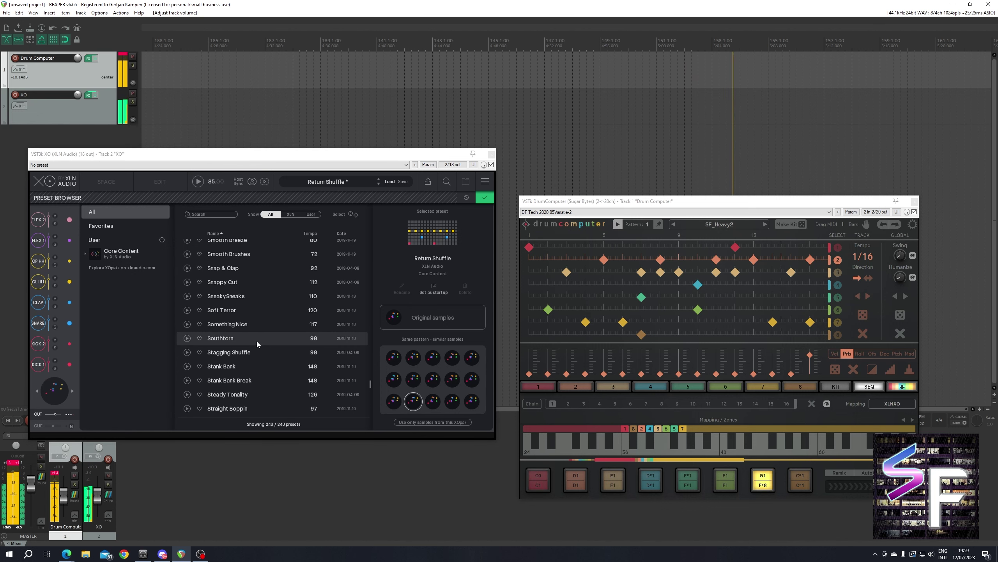
{"action": "left_click", "coordinate": [247, 366]}
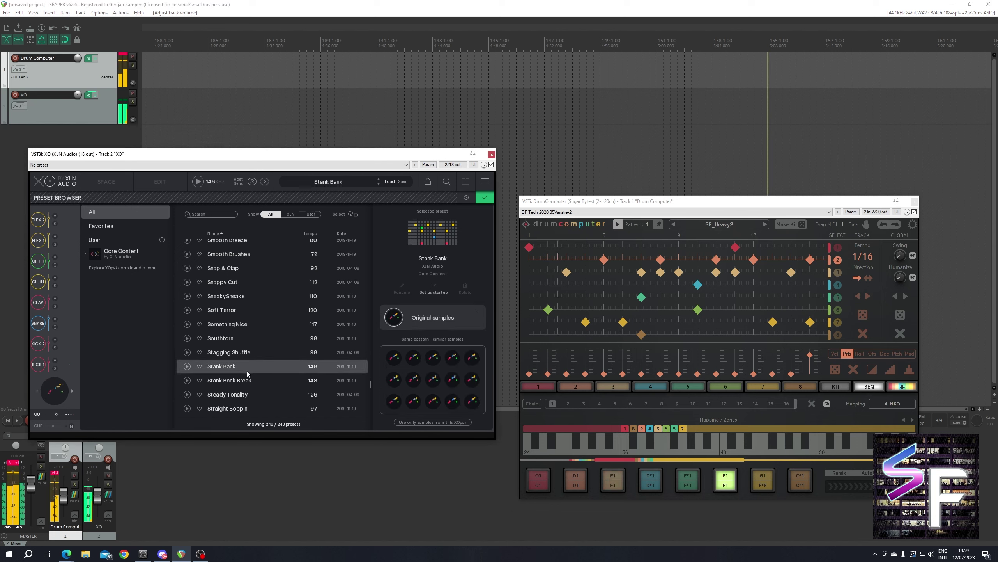
{"action": "left_click", "coordinate": [473, 358]}
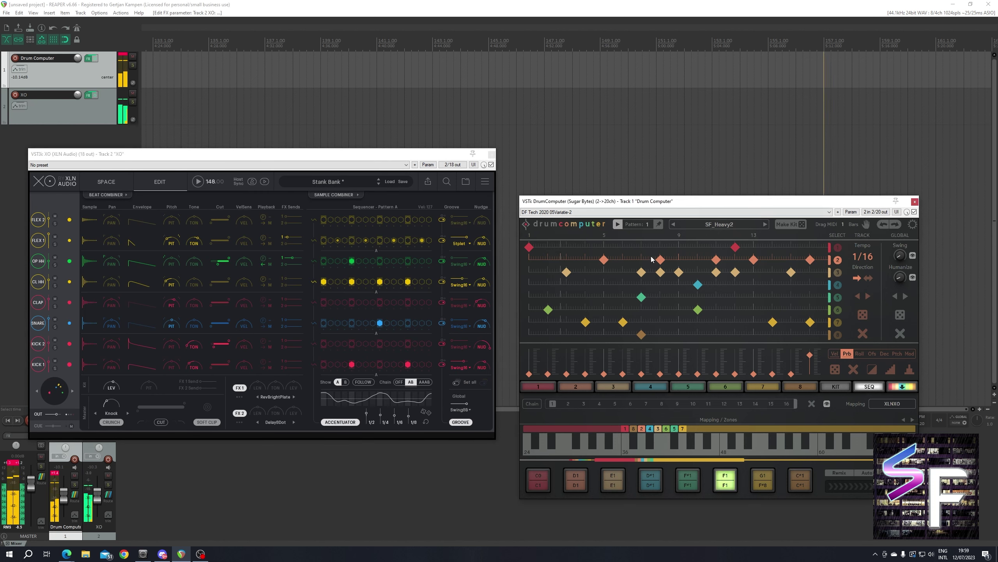
Reposition the DrumComputer window and randomize all track patterns plus track 2's step probability values.
{"action": "left_click_drag", "start_coordinate": [777, 205], "coordinate": [771, 183]}
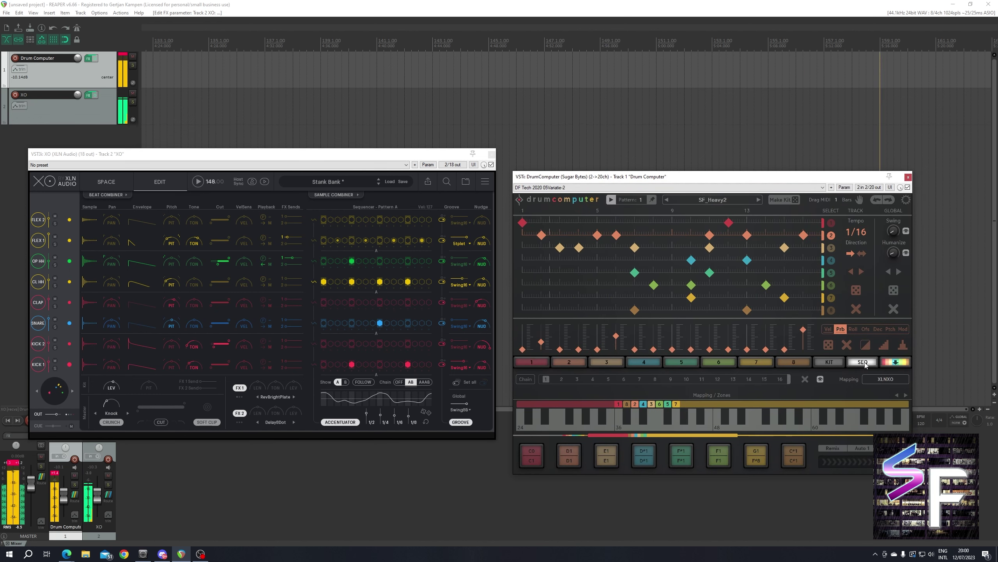
{"action": "left_click", "coordinate": [830, 345]}
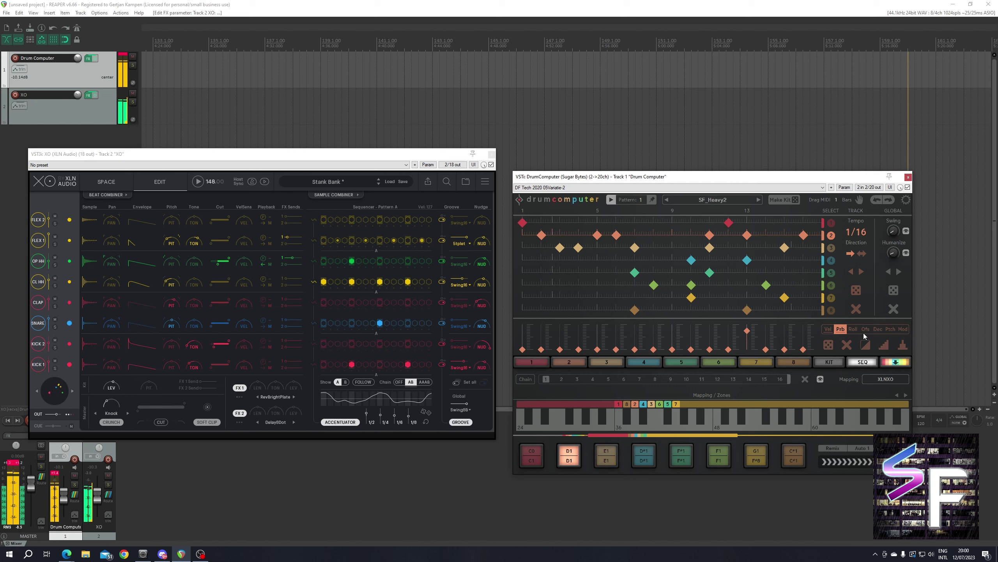
Randomize the step pitch values of DrumComputer tracks 7 and 8 and randomize all track patterns again.
{"action": "left_click", "coordinate": [889, 330]}
{"action": "left_click", "coordinate": [831, 298]}
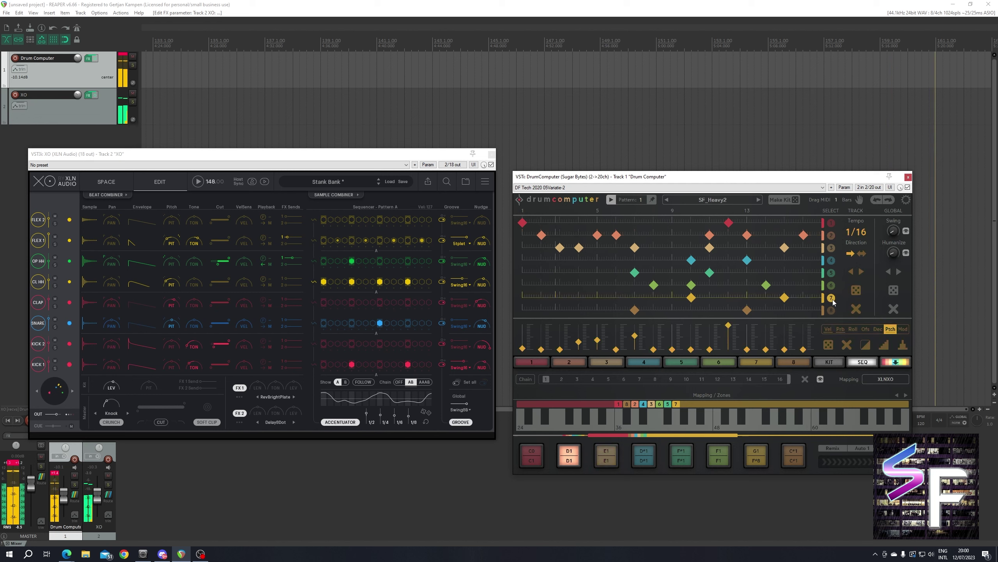
{"action": "left_click", "coordinate": [829, 345]}
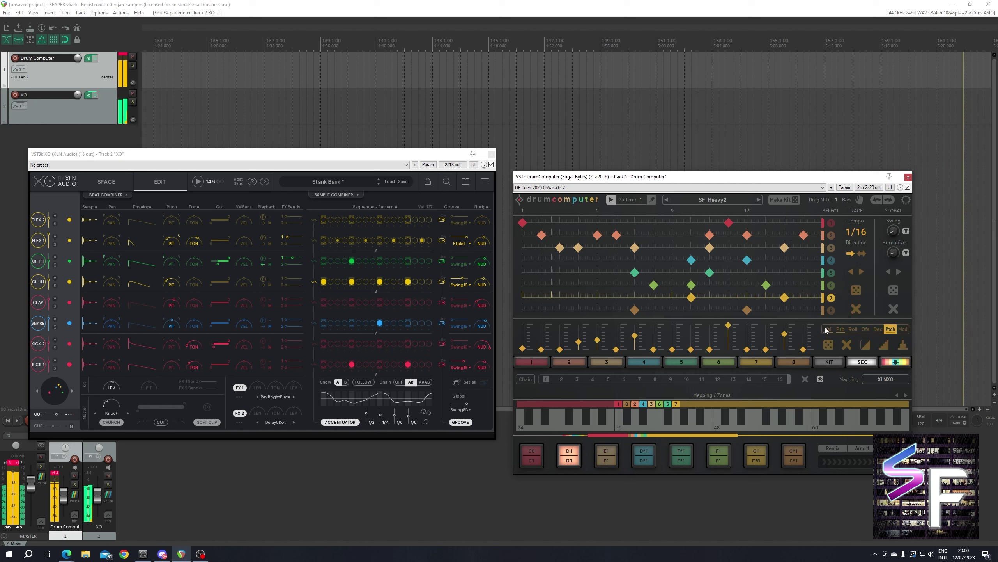
{"action": "left_click", "coordinate": [832, 311]}
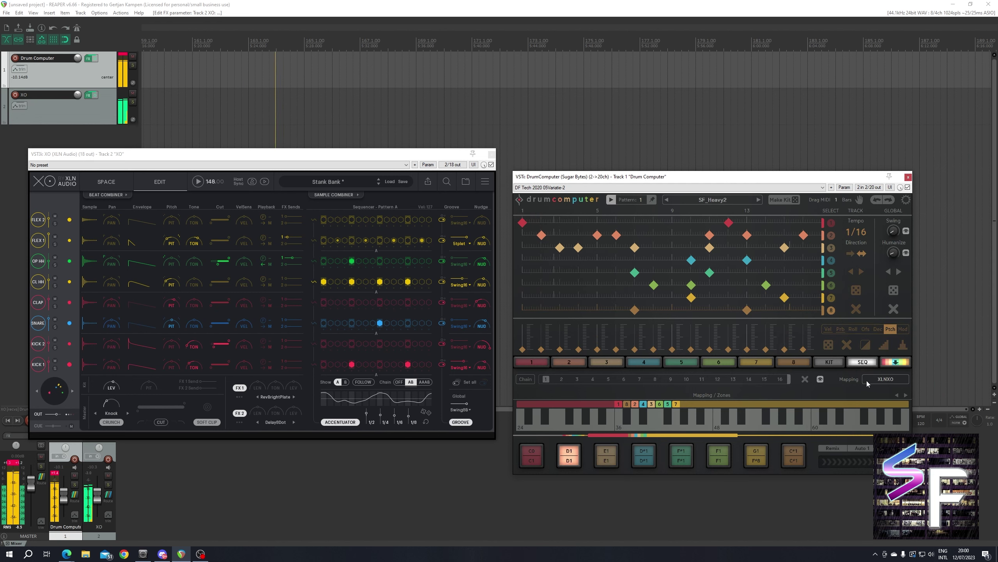
{"action": "left_click", "coordinate": [894, 361]}
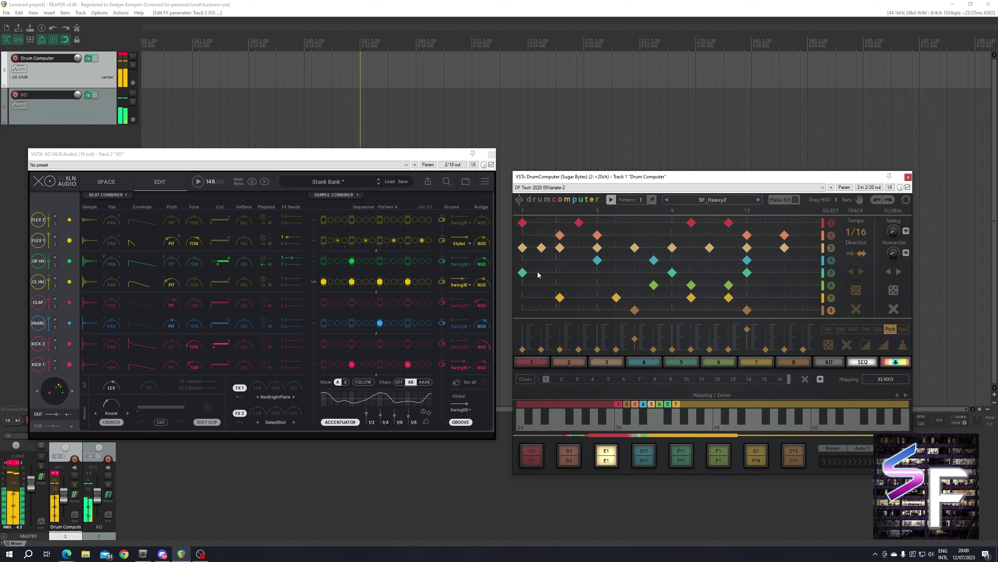
Load XO's Teardrop preset and audition similar-samples variations of it.
{"action": "left_click", "coordinate": [325, 182]}
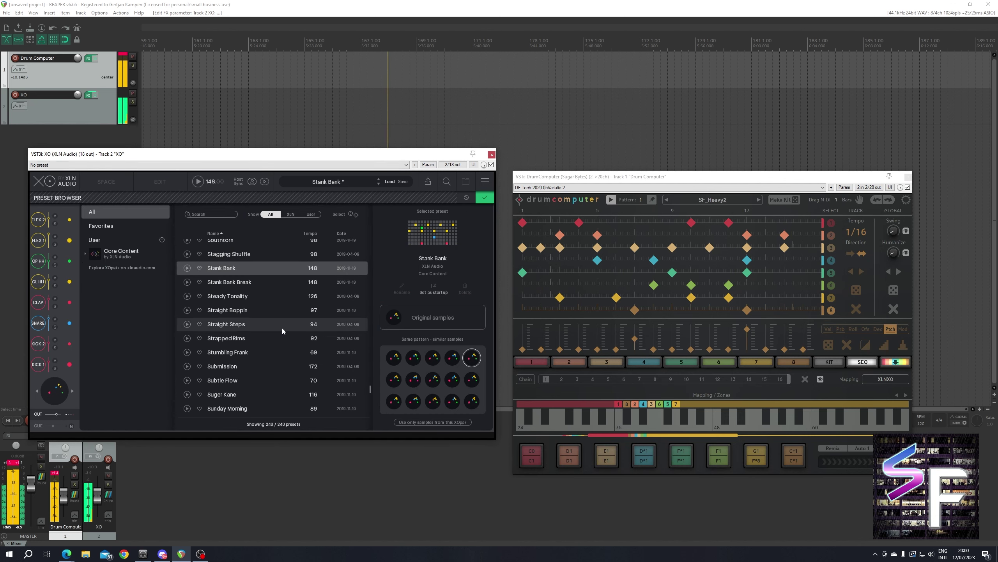
{"action": "scroll", "coordinate": [285, 343], "scroll_direction": "down", "scroll_amount": 2}
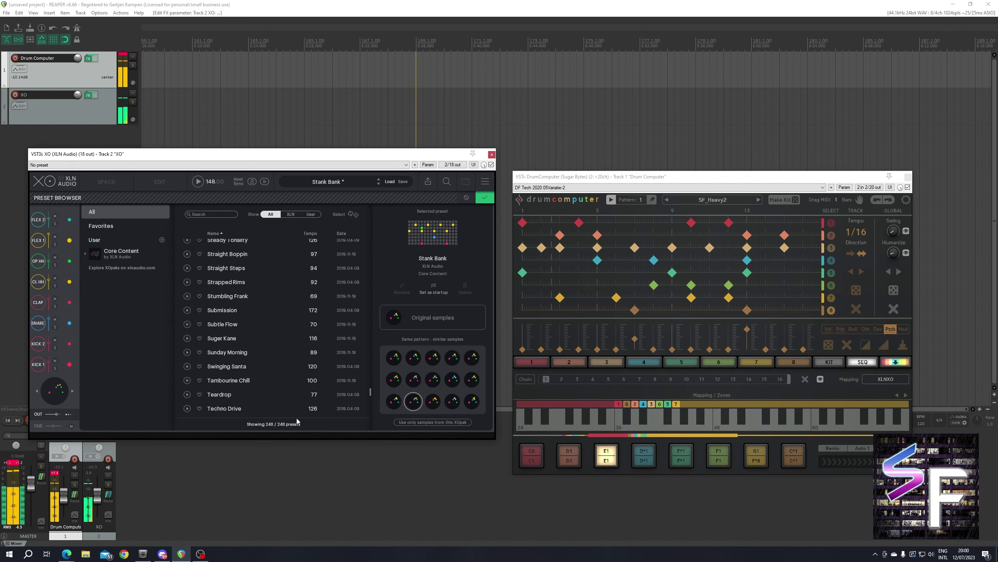
{"action": "left_click", "coordinate": [280, 395]}
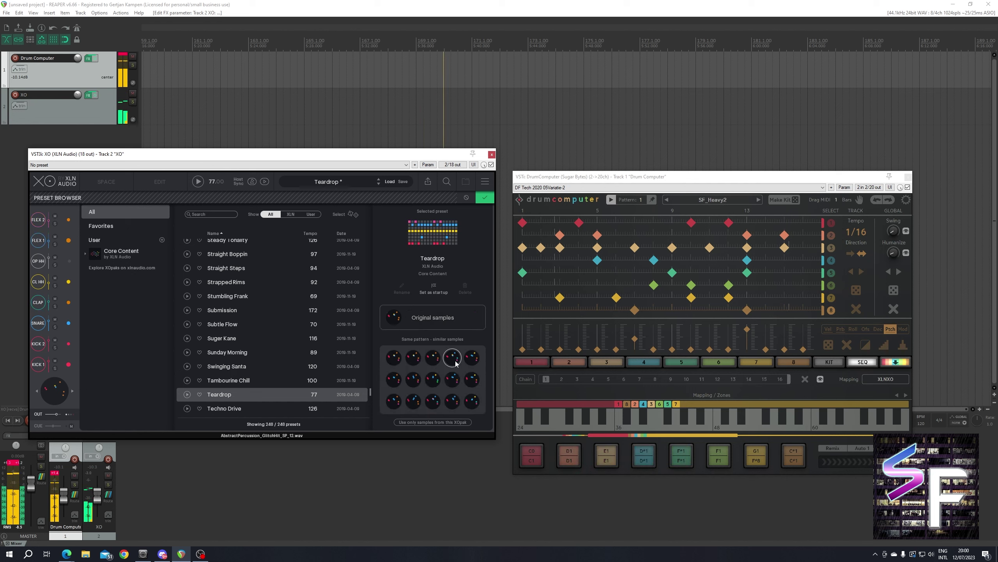
{"action": "left_click", "coordinate": [452, 402]}
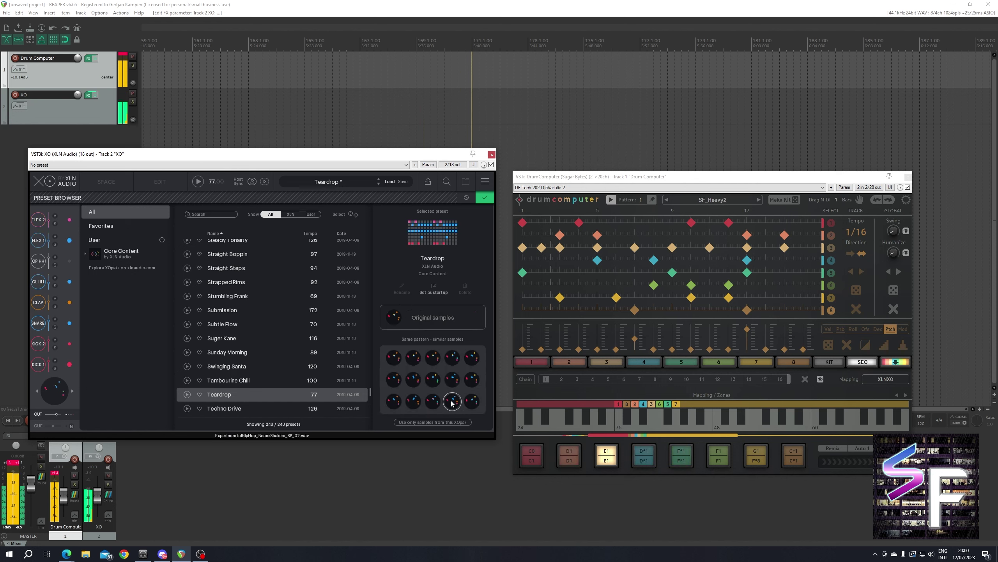
Load a similar-samples variation of XO's Techno Drive preset and stop the project playback.
{"action": "scroll", "coordinate": [267, 387], "scroll_direction": "down", "scroll_amount": 3}
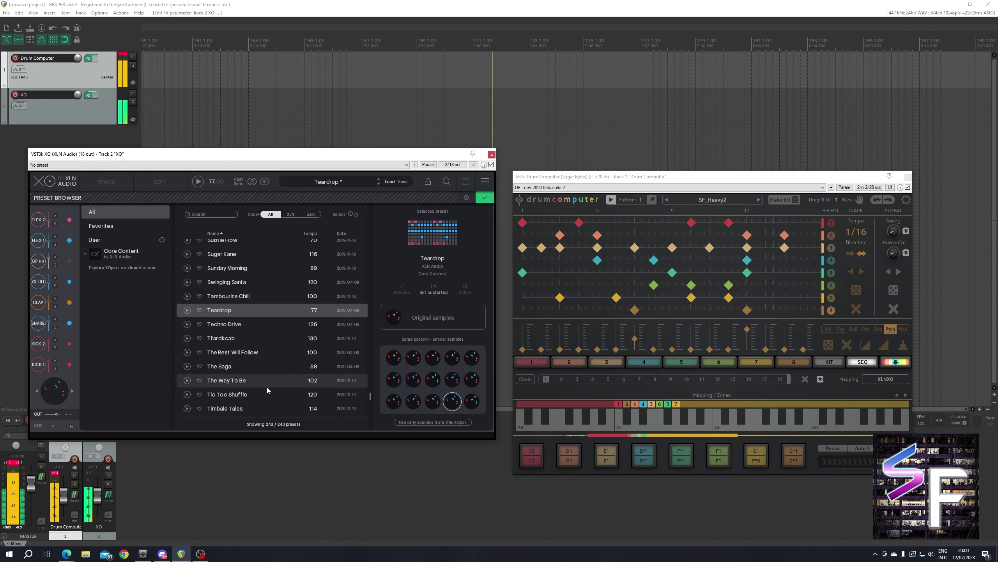
{"action": "left_click", "coordinate": [263, 324]}
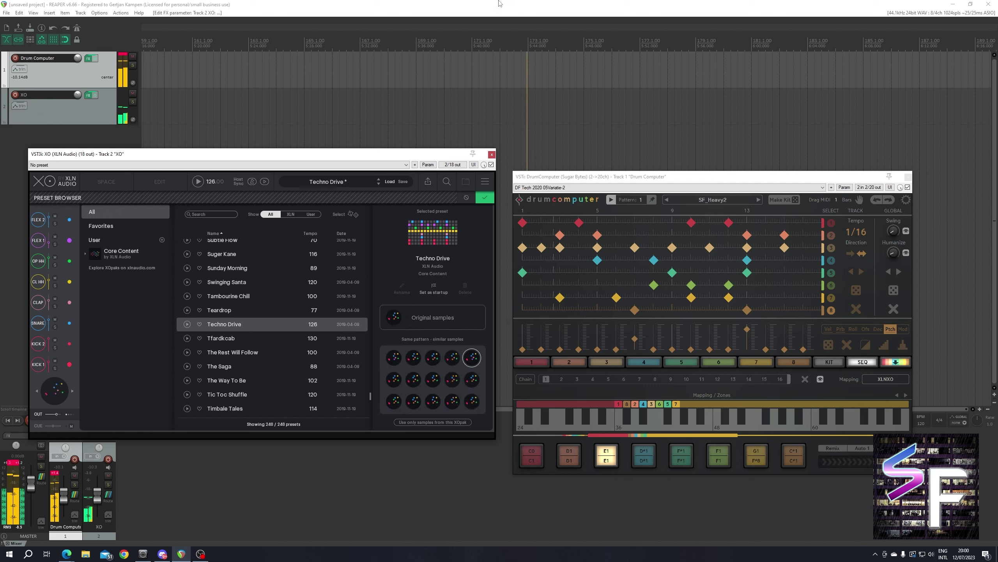
{"action": "left_click", "coordinate": [722, 236]}
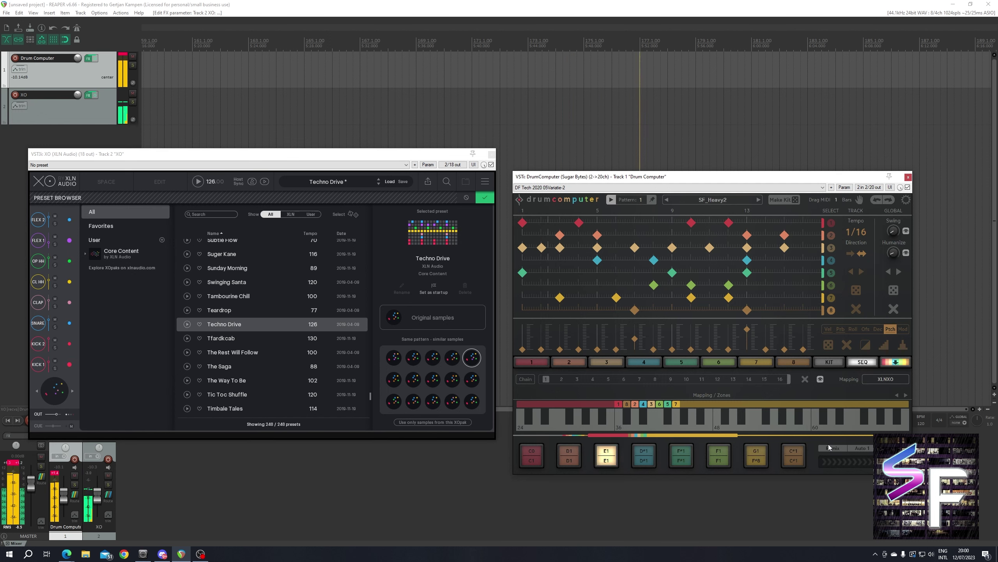
{"action": "left_click", "coordinate": [563, 3]}
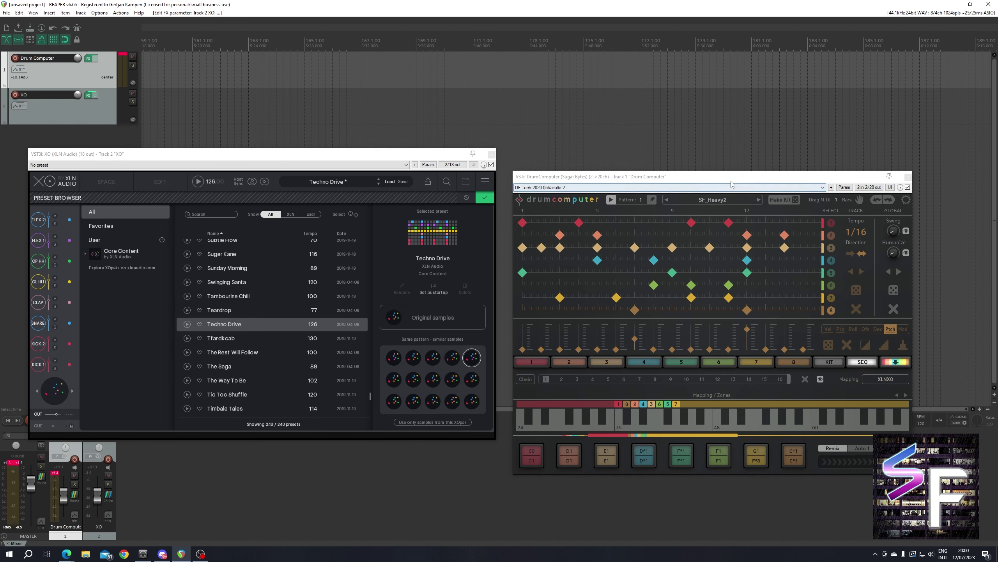
Move the DrumComputer and XO windows higher so they sit side by side above the mixer.
{"action": "left_click_drag", "start_coordinate": [729, 179], "coordinate": [735, 110]}
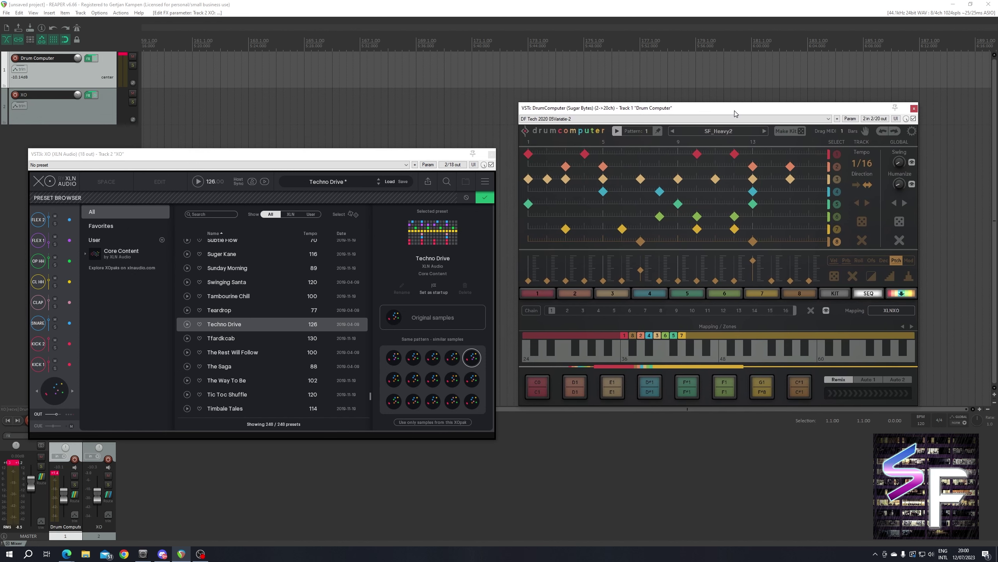
{"action": "left_click_drag", "start_coordinate": [429, 157], "coordinate": [442, 117]}
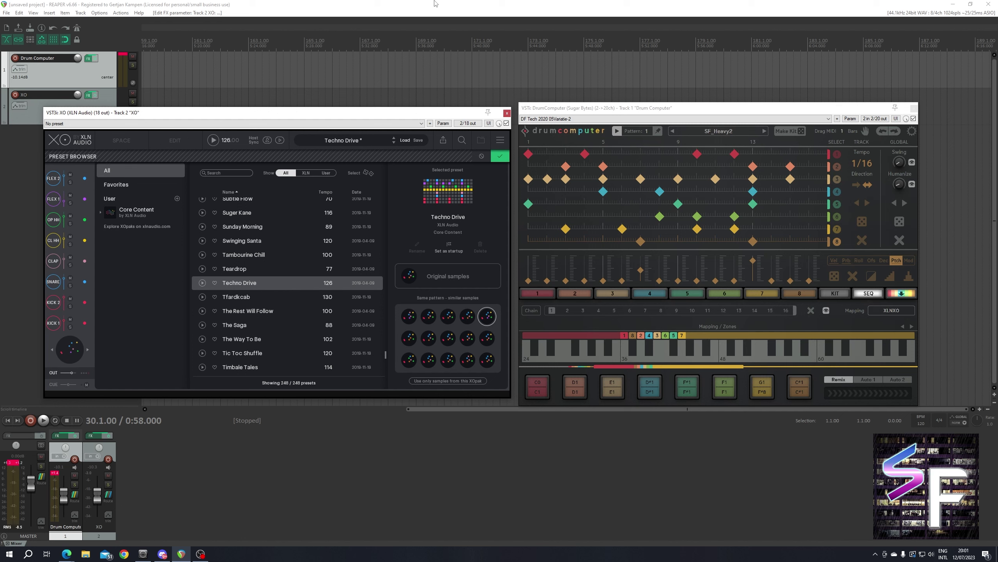
Export DrumComputer's pattern as MIDI into the arrangement and set the MIDI export length to 8 bars.
{"action": "left_click_drag", "start_coordinate": [870, 132], "coordinate": [844, 87]}
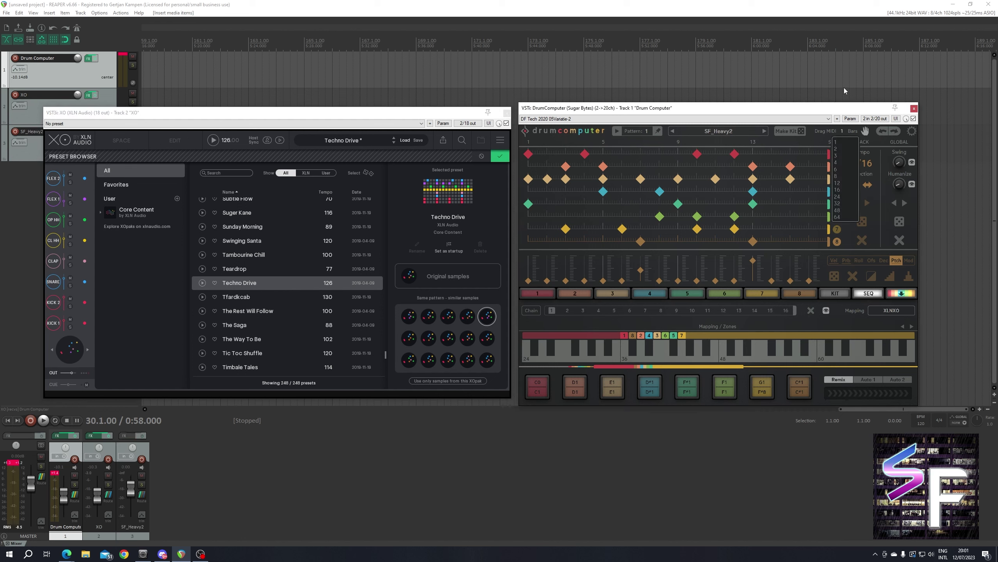
{"action": "left_click", "coordinate": [840, 176]}
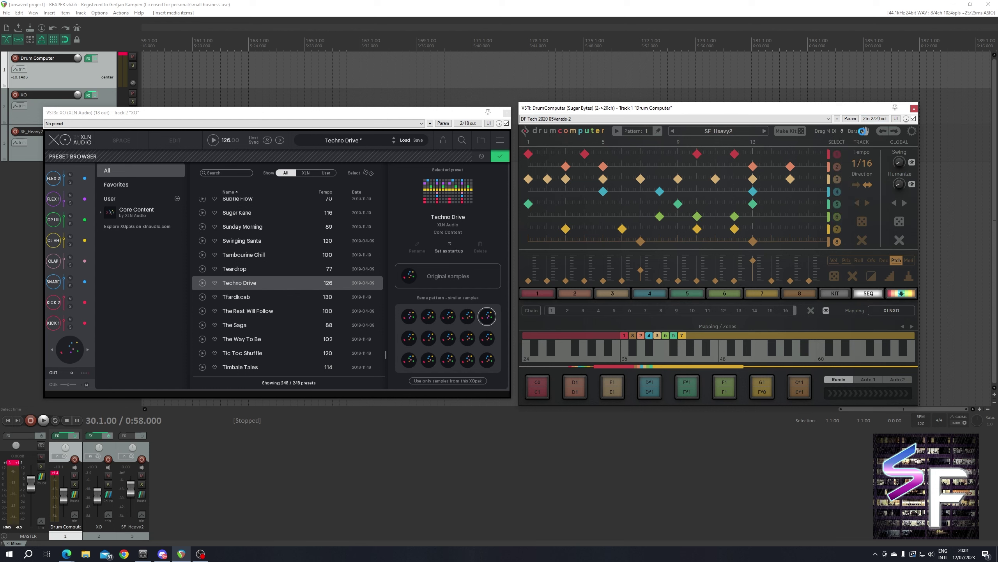
Export the 8-bar MIDI pattern into the arrangement, move it onto the Drum Computer track and delete the item.
{"action": "left_click_drag", "start_coordinate": [863, 131], "coordinate": [254, 95]}
{"action": "left_click_drag", "start_coordinate": [345, 100], "coordinate": [351, 85]}
{"action": "left_click", "coordinate": [351, 86]}
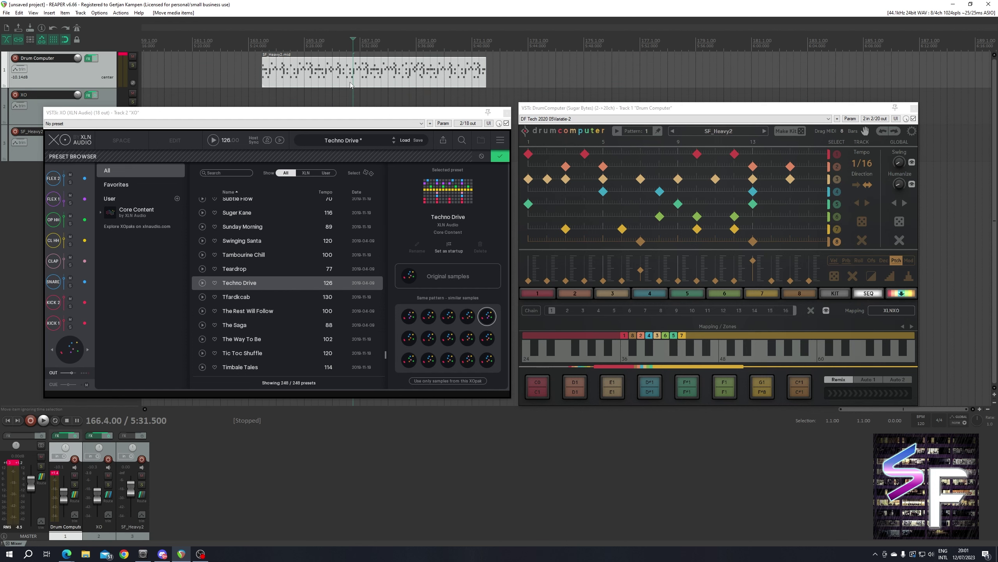
{"action": "key", "text": "Delete"}
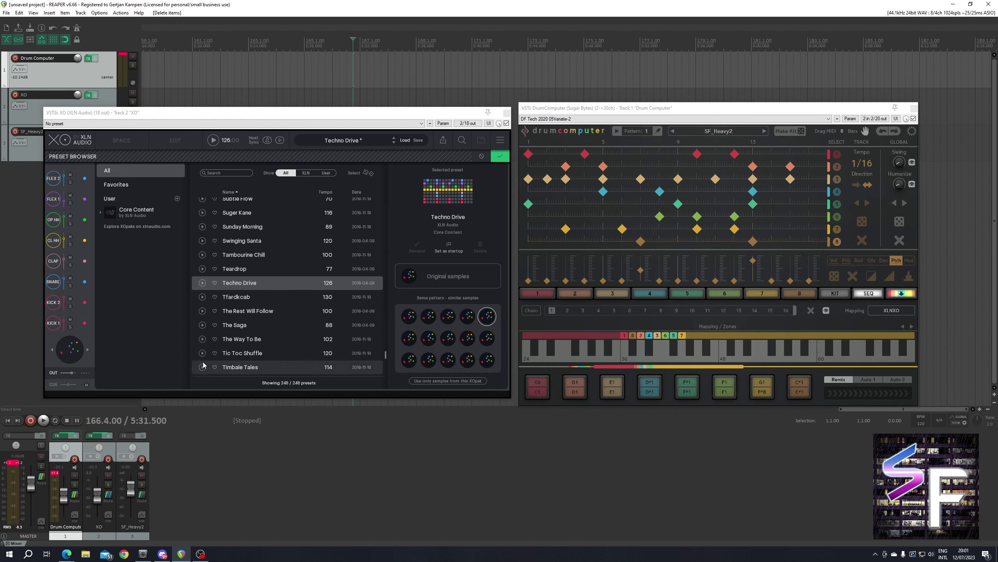
Return the play position to the project start and open the sound editor of DrumComputer's engine 1.
{"action": "left_click", "coordinate": [8, 421]}
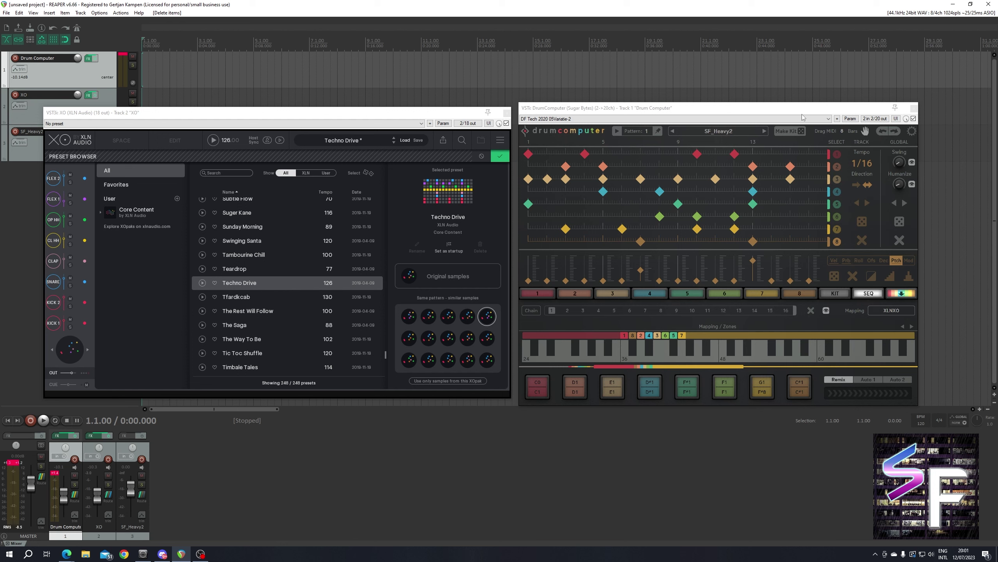
{"action": "left_click", "coordinate": [537, 293]}
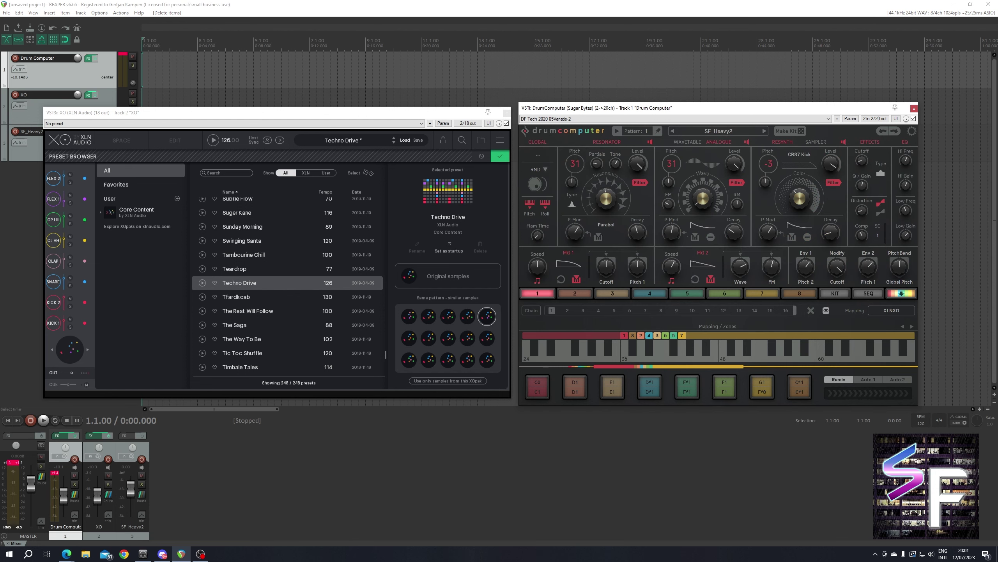